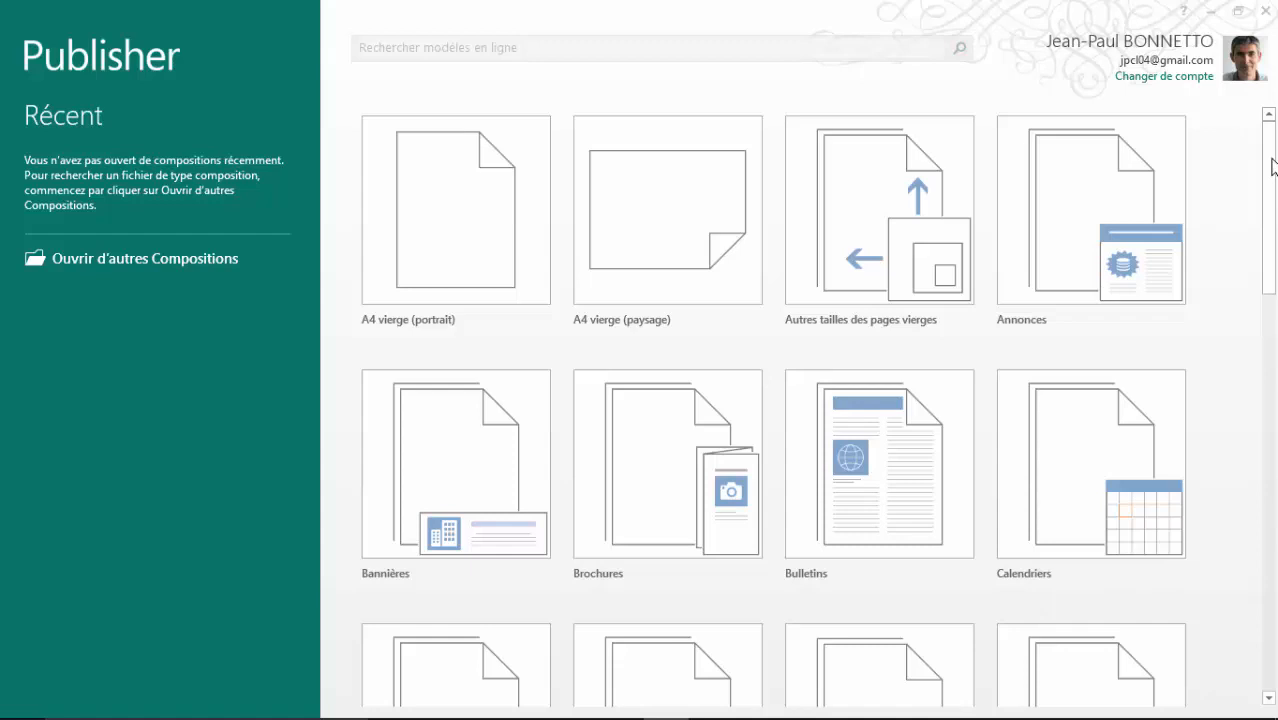
# Step: Scroll the start screen's category list down until Cartes de visite appears
pyautogui.click(1270, 186)
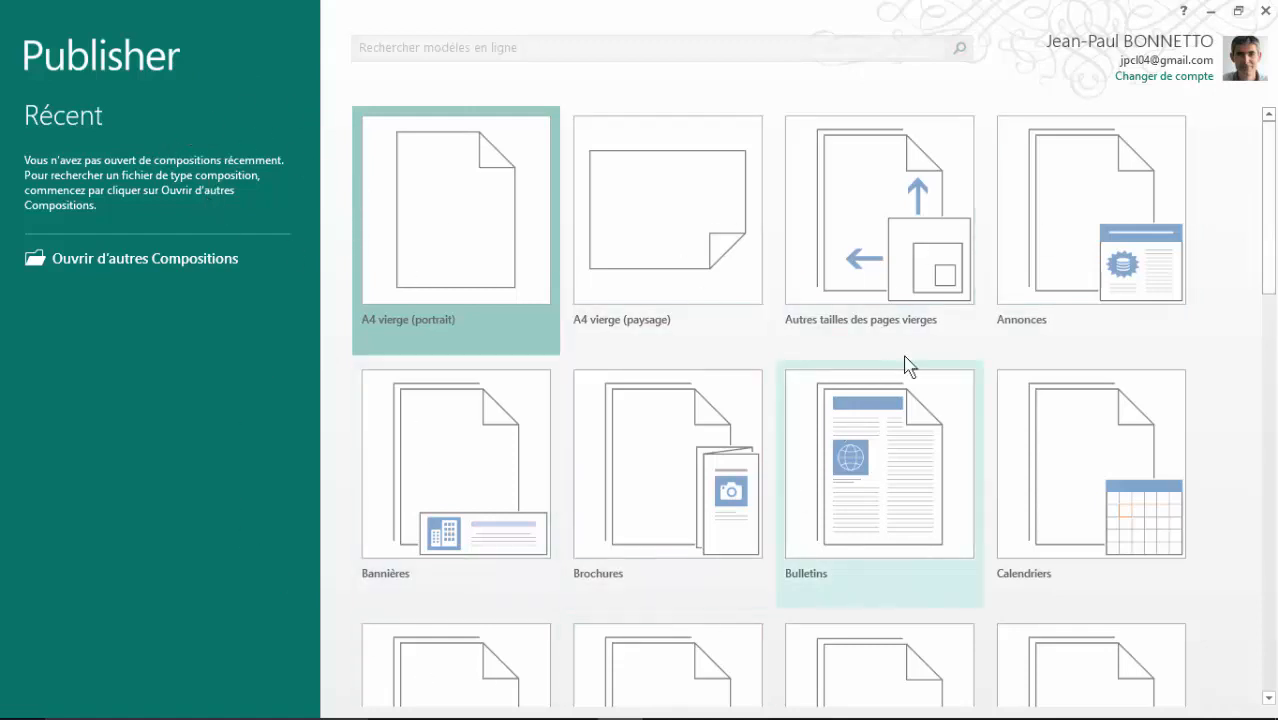
pyautogui.moveTo(1270, 258); pyautogui.dragTo(1276, 327)
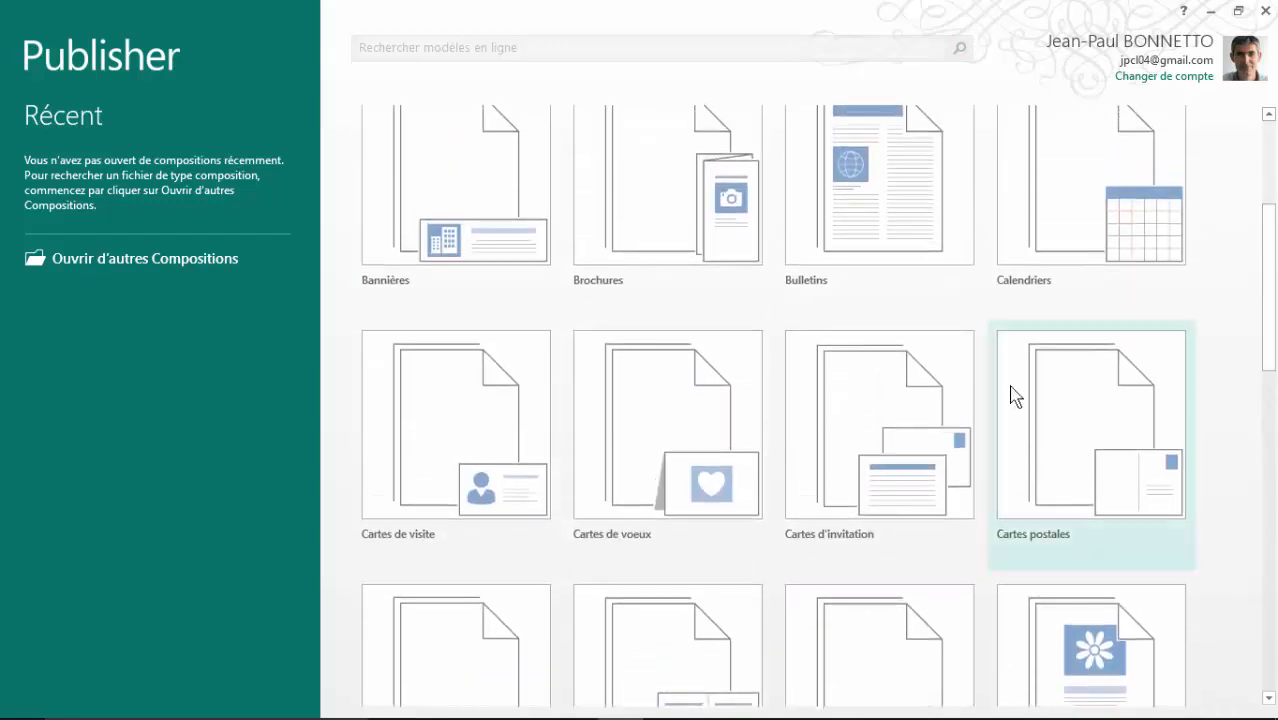
# Step: Open the Cartes de visite category and browse the Modèles intégrés
pyautogui.click(447, 433)
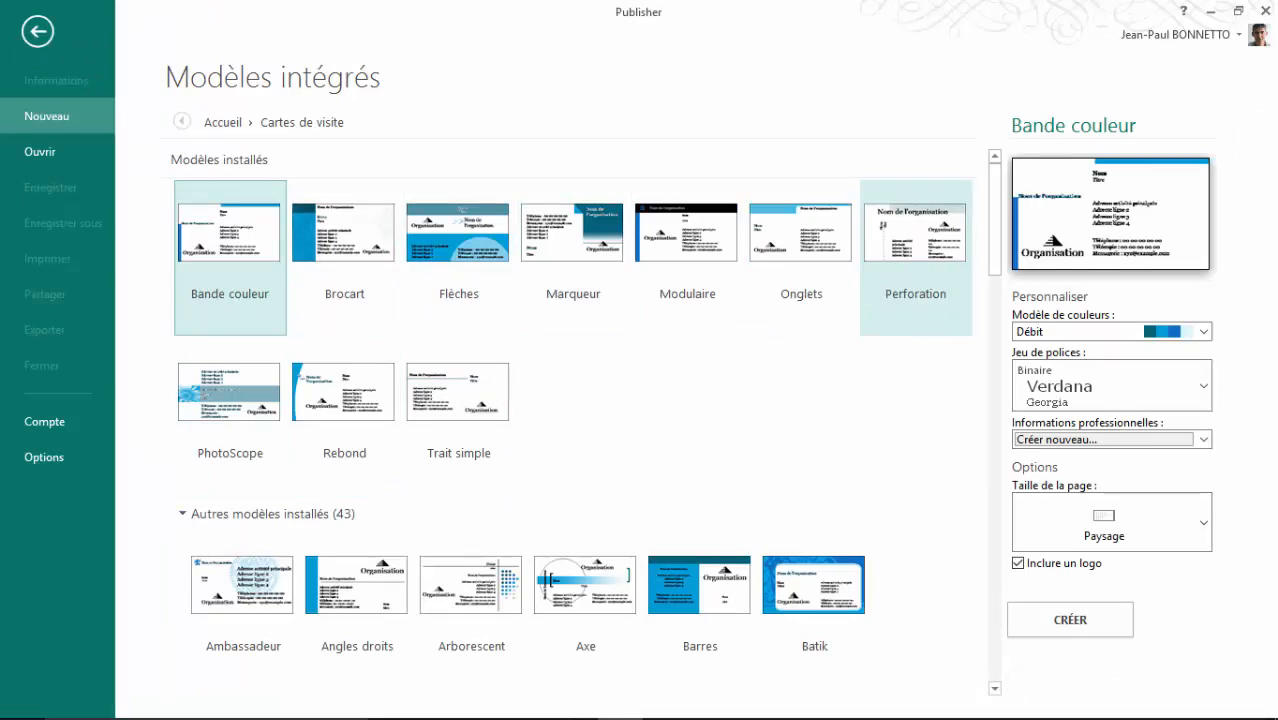
pyautogui.scroll(-8, 785, 334)
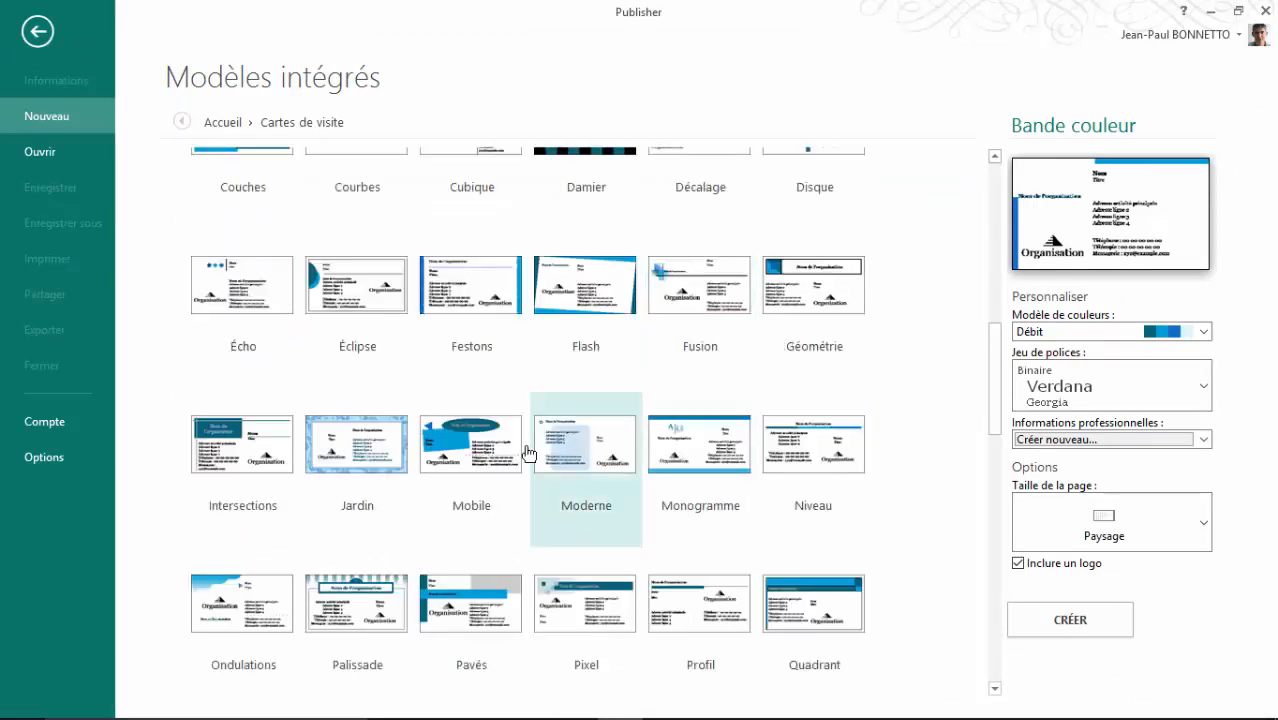
pyautogui.scroll(-3, 502, 343)
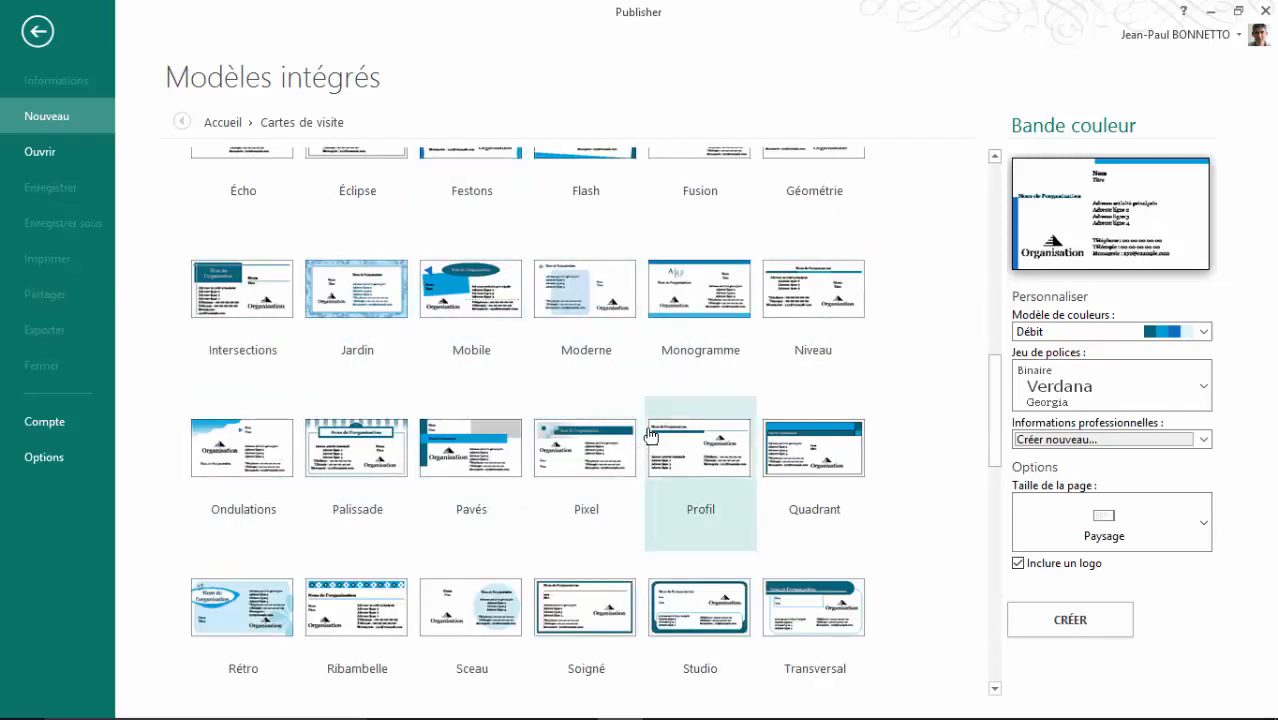
pyautogui.scroll(-5, 648, 357)
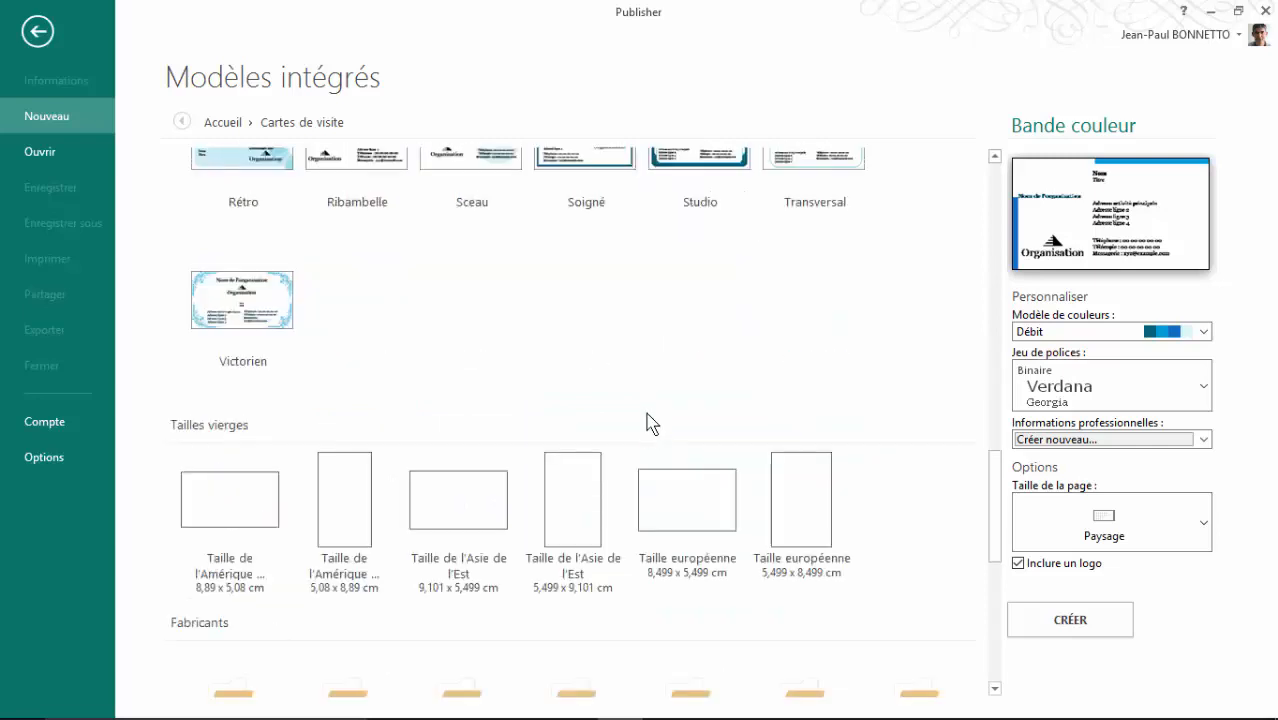
pyautogui.scroll(4, 648, 400)
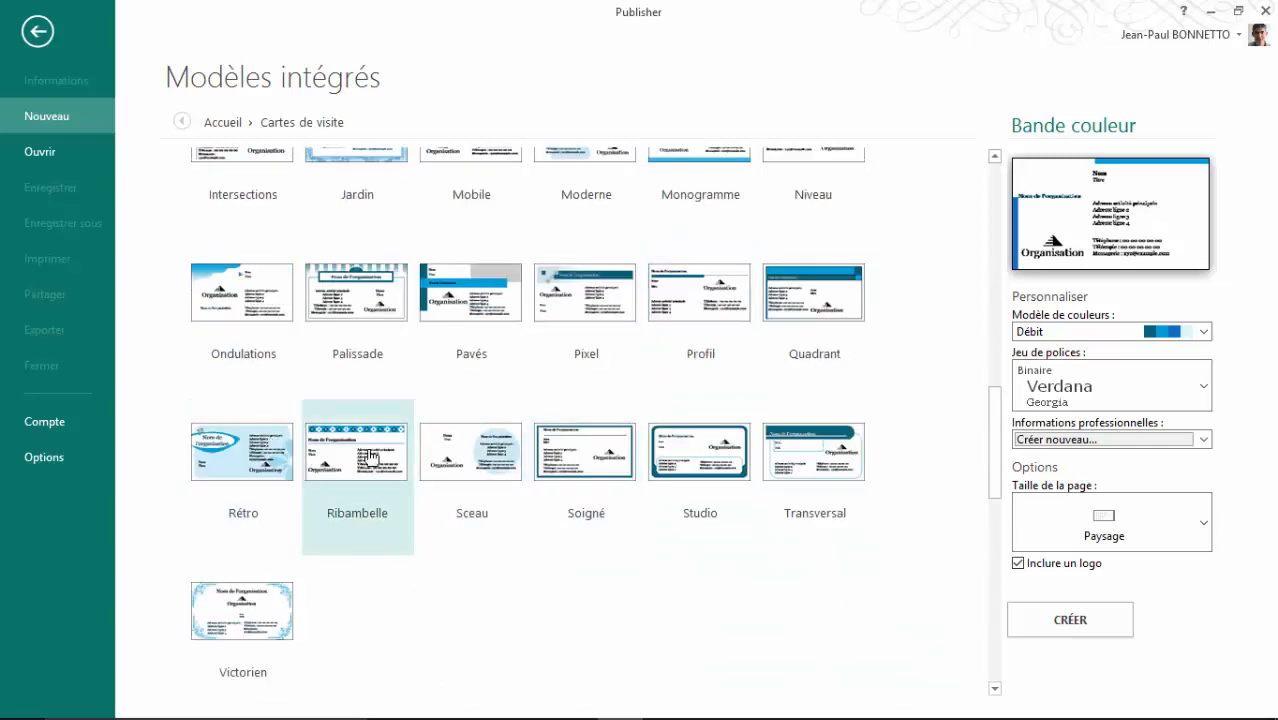
# Step: Preview the Studio, Pixel and Profil templates, then choose Pavés
pyautogui.click(700, 455)
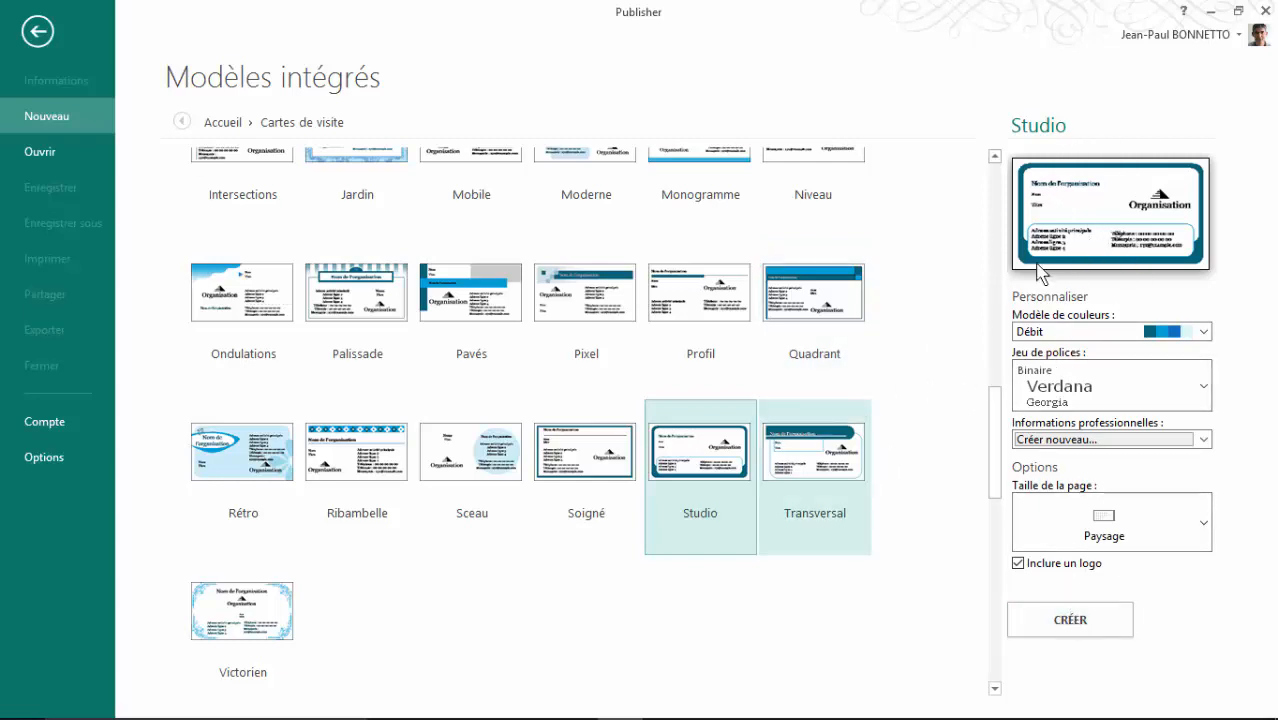
pyautogui.click(607, 305)
pyautogui.click(718, 310)
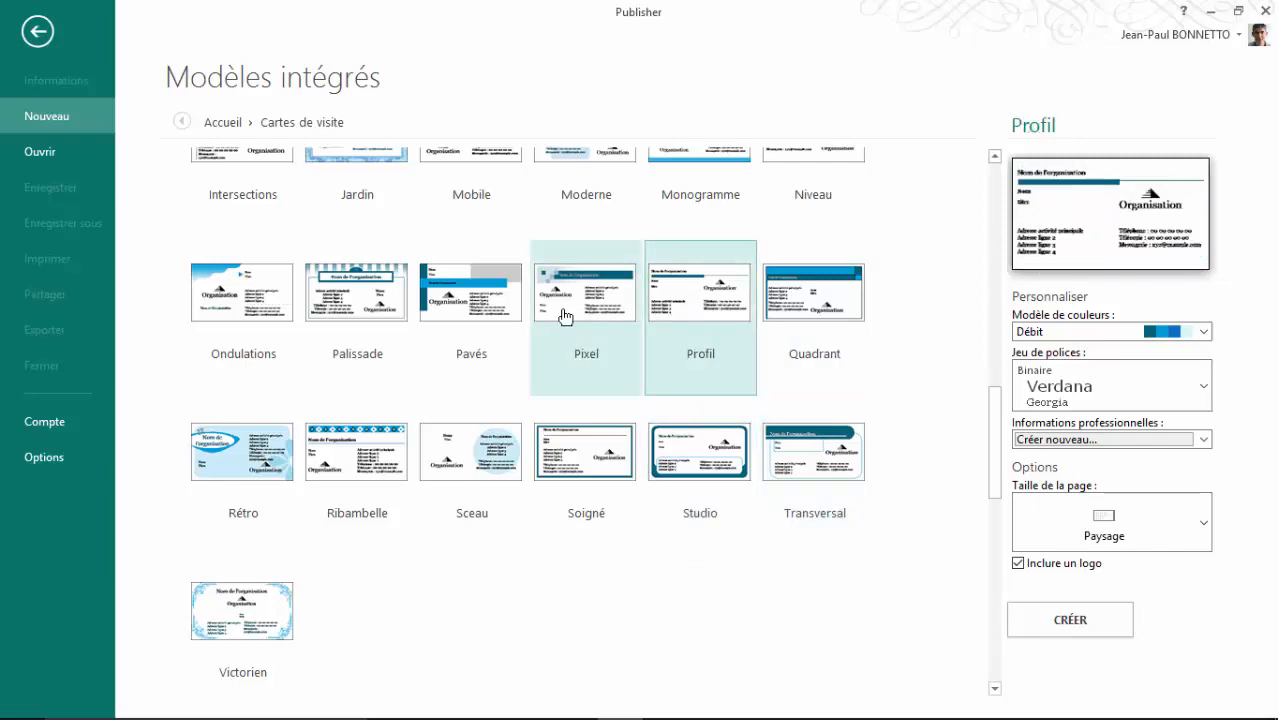
pyautogui.click(449, 310)
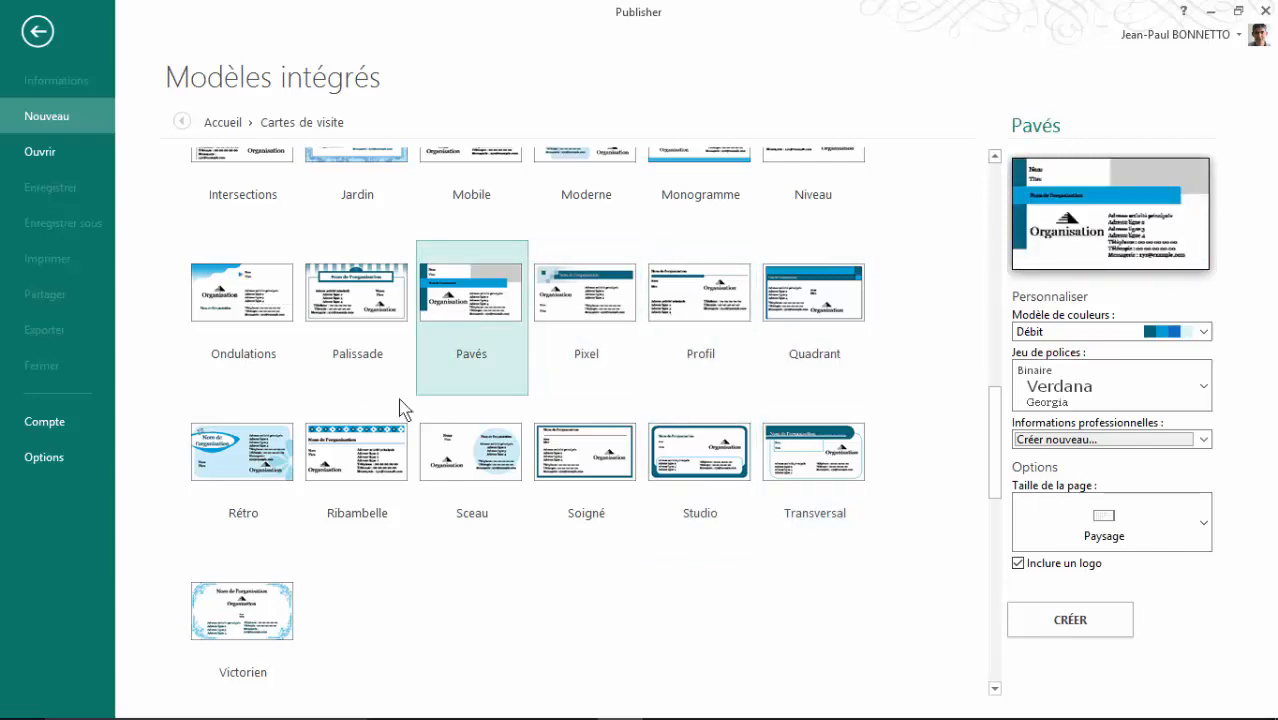
pyautogui.scroll(2, 357, 400)
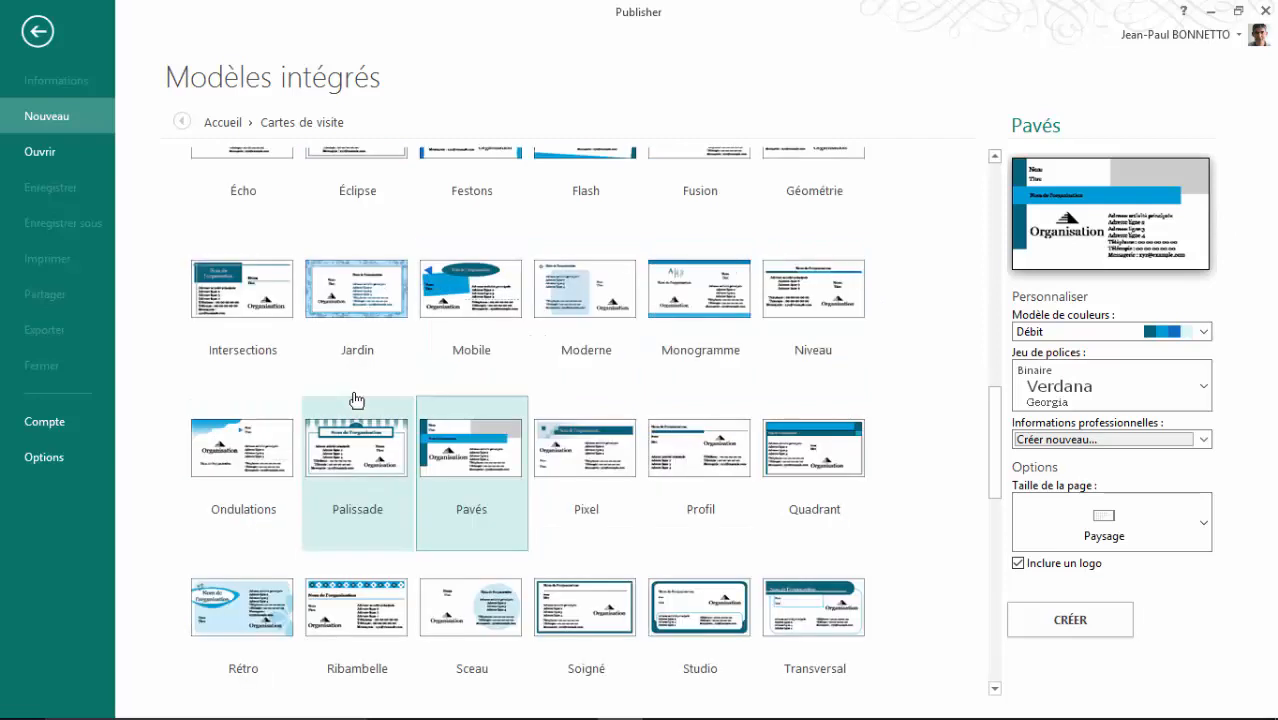
pyautogui.scroll(-2, 357, 400)
pyautogui.scroll(2, 357, 400)
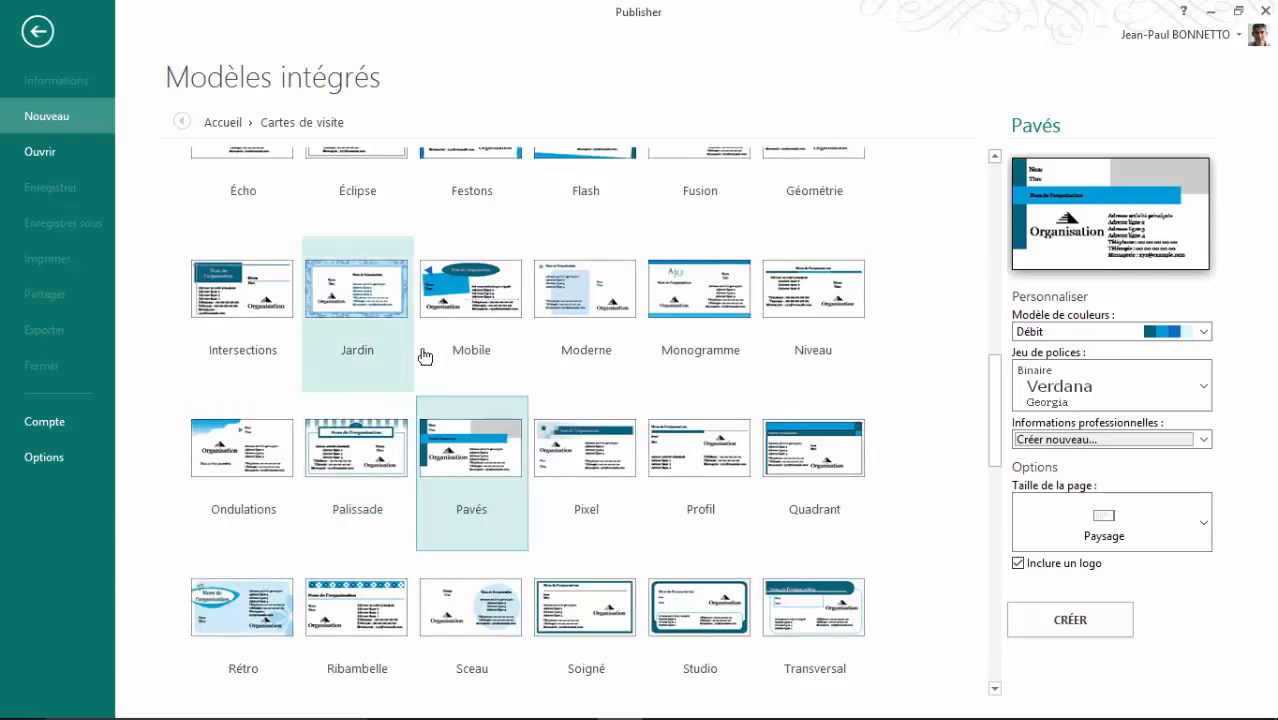
pyautogui.scroll(1, 462, 349)
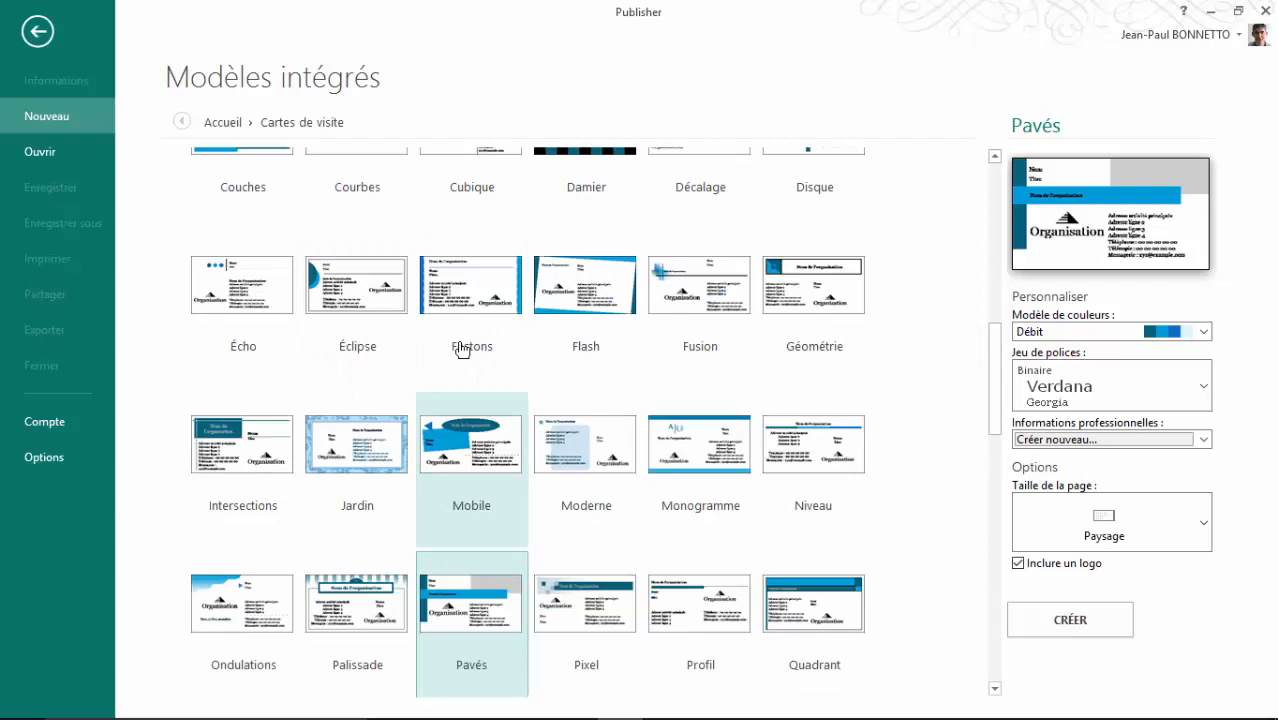
pyautogui.scroll(-2, 462, 349)
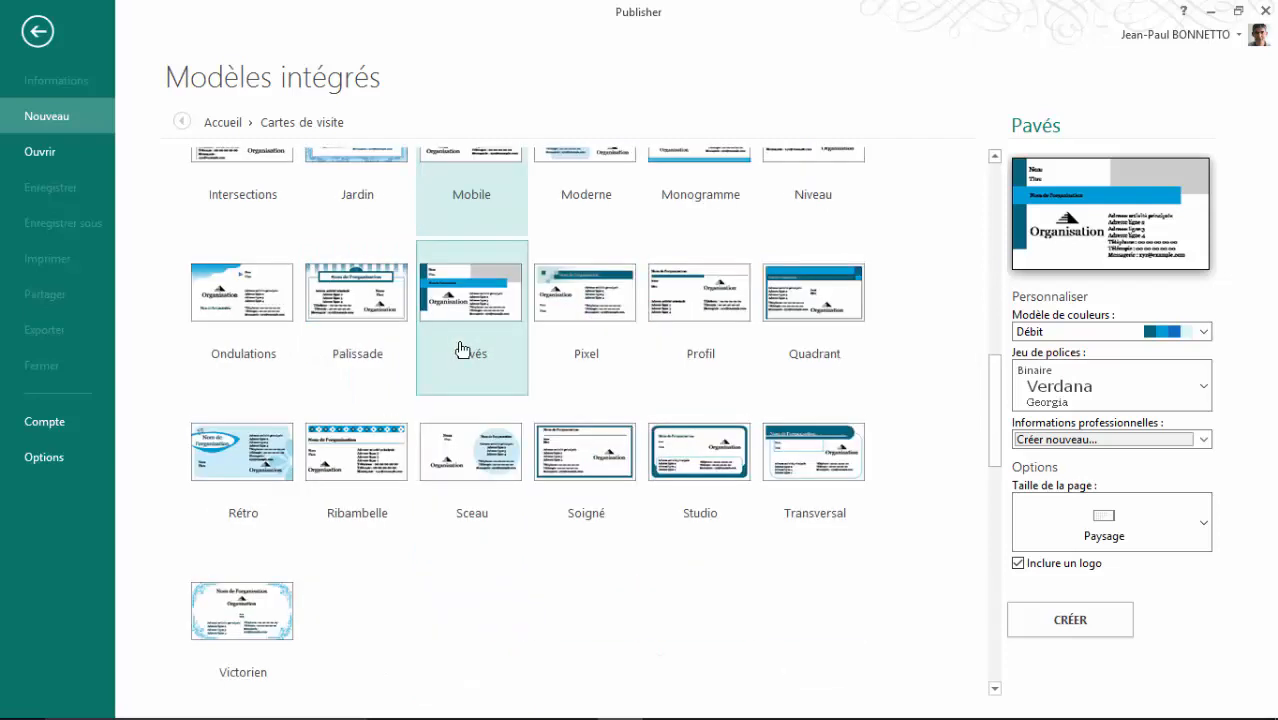
pyautogui.scroll(-1, 462, 349)
pyautogui.scroll(-2, 462, 349)
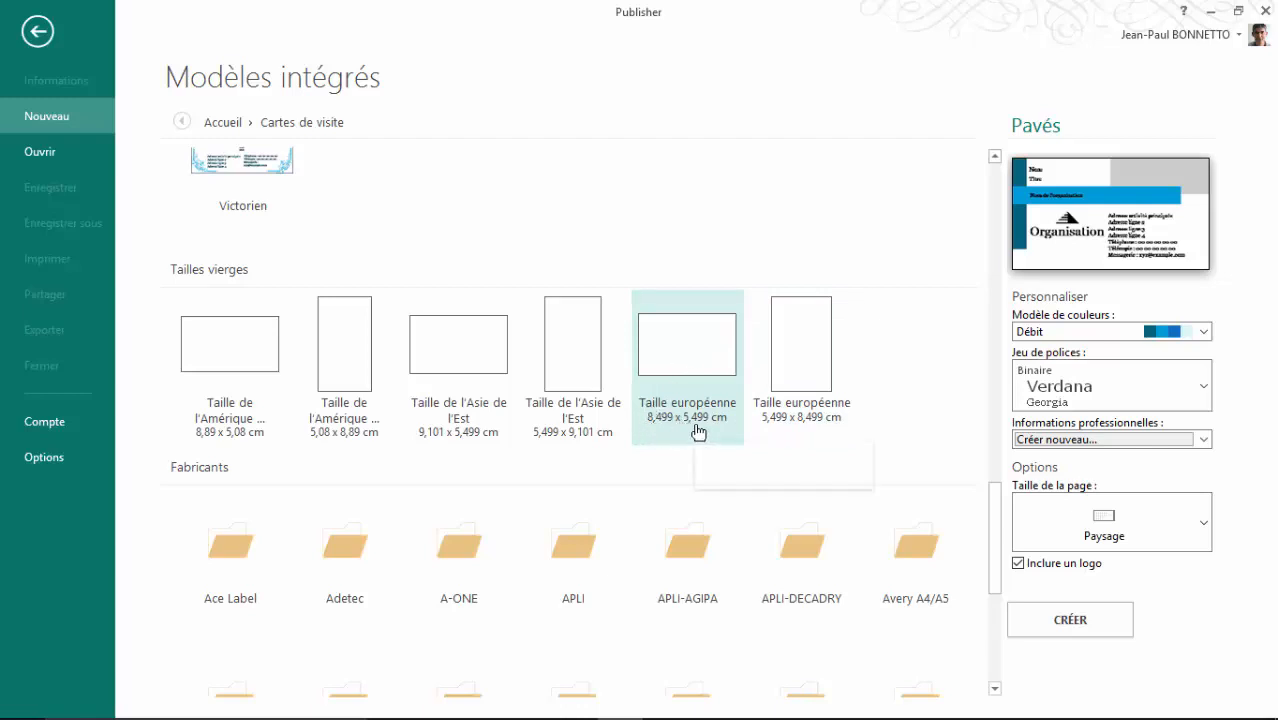
# Step: Create a blank Taille européenne 8,499 x 5,499 cm business card
pyautogui.click(699, 355)
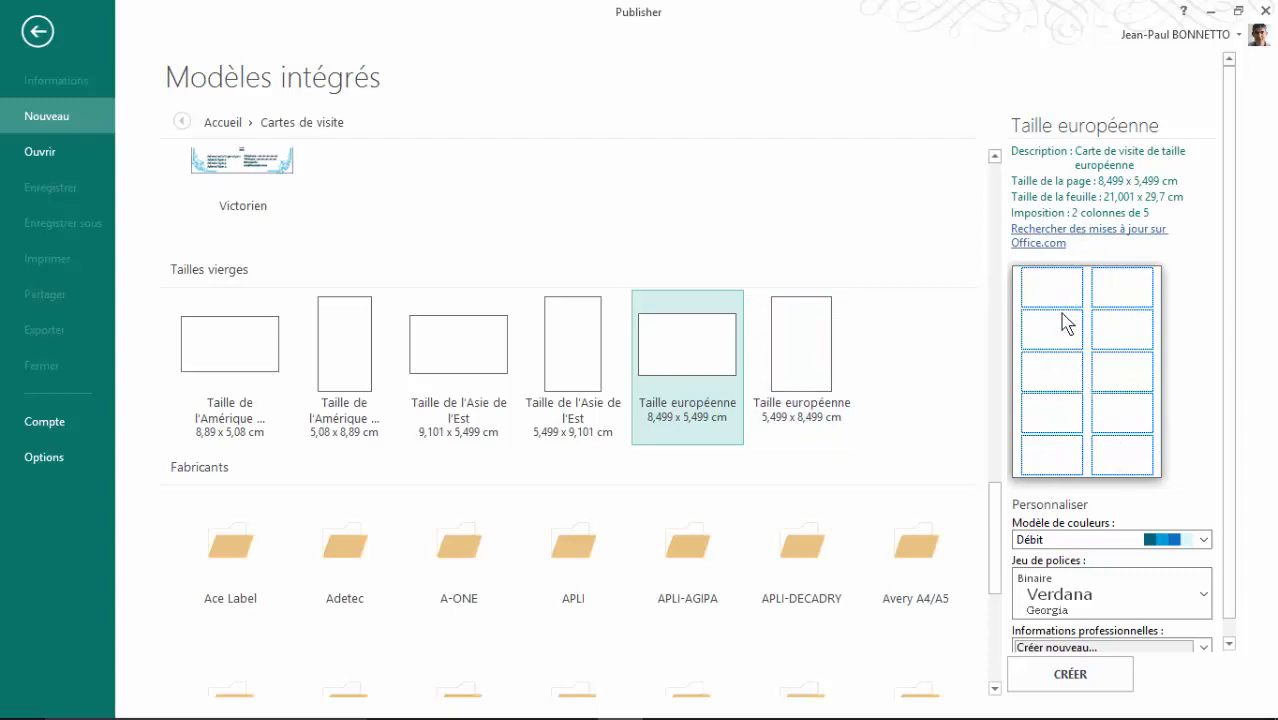
pyautogui.click(1077, 678)
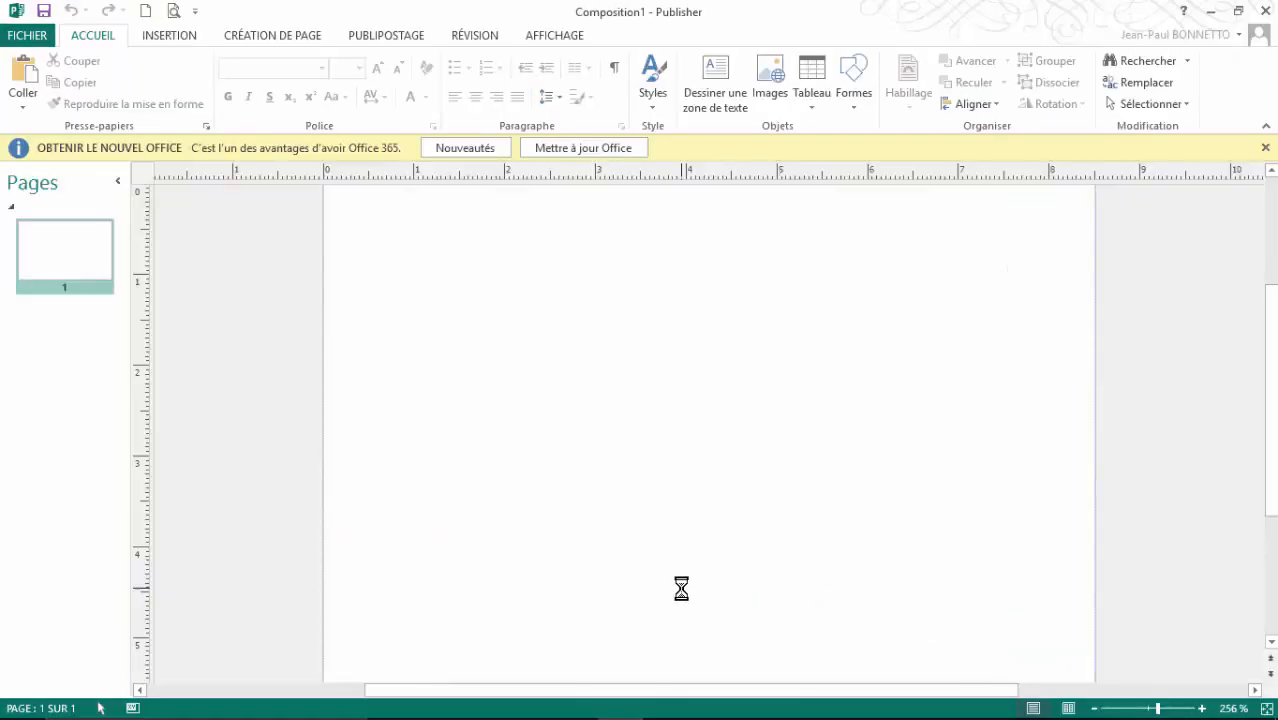
# Step: Dismiss the Office update notice, reset the ruler origin, and show the Insertion features
pyautogui.click(1264, 148)
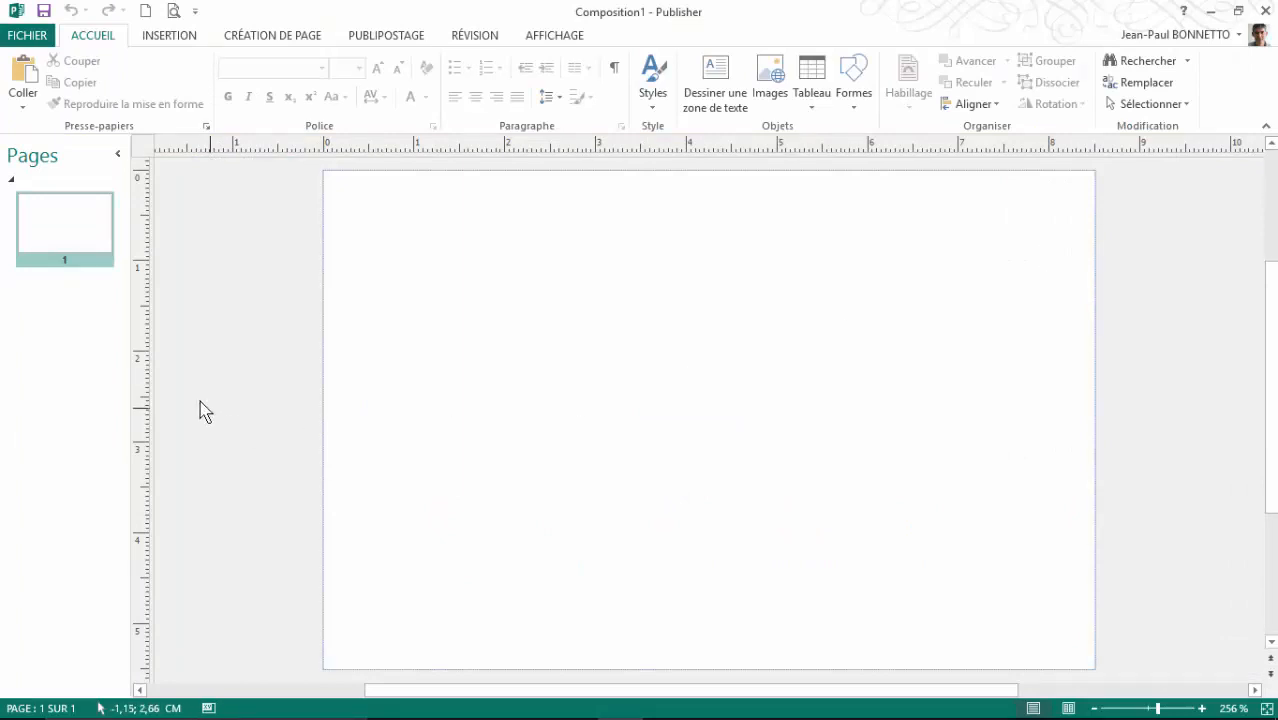
pyautogui.scroll(-3, 194, 400)
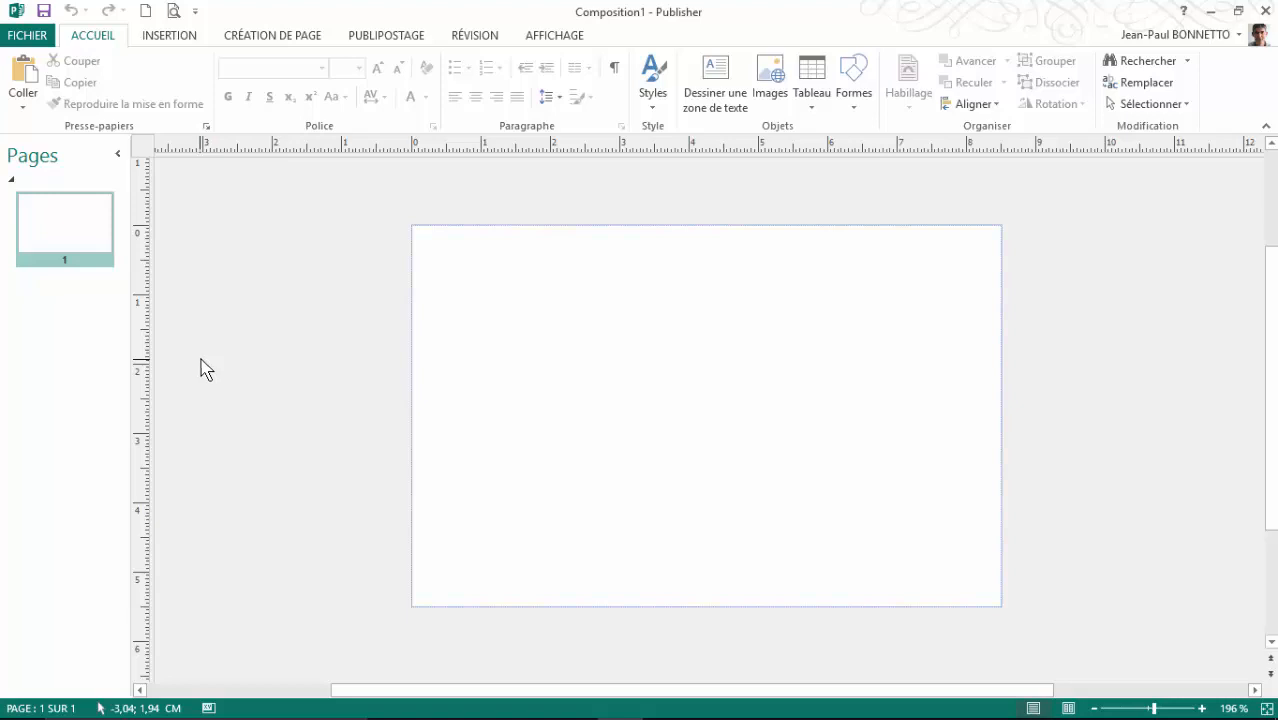
pyautogui.moveTo(145, 162); pyautogui.dragTo(401, 212)
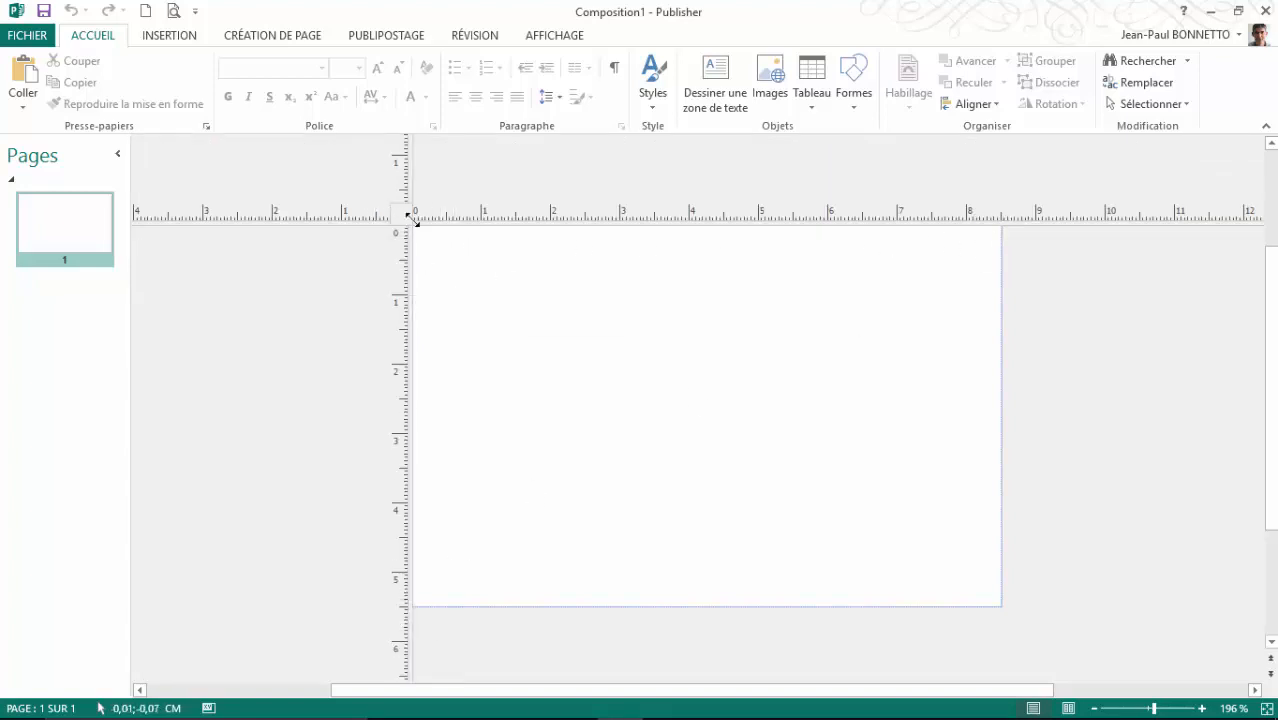
pyautogui.moveTo(409, 216); pyautogui.dragTo(132, 140)
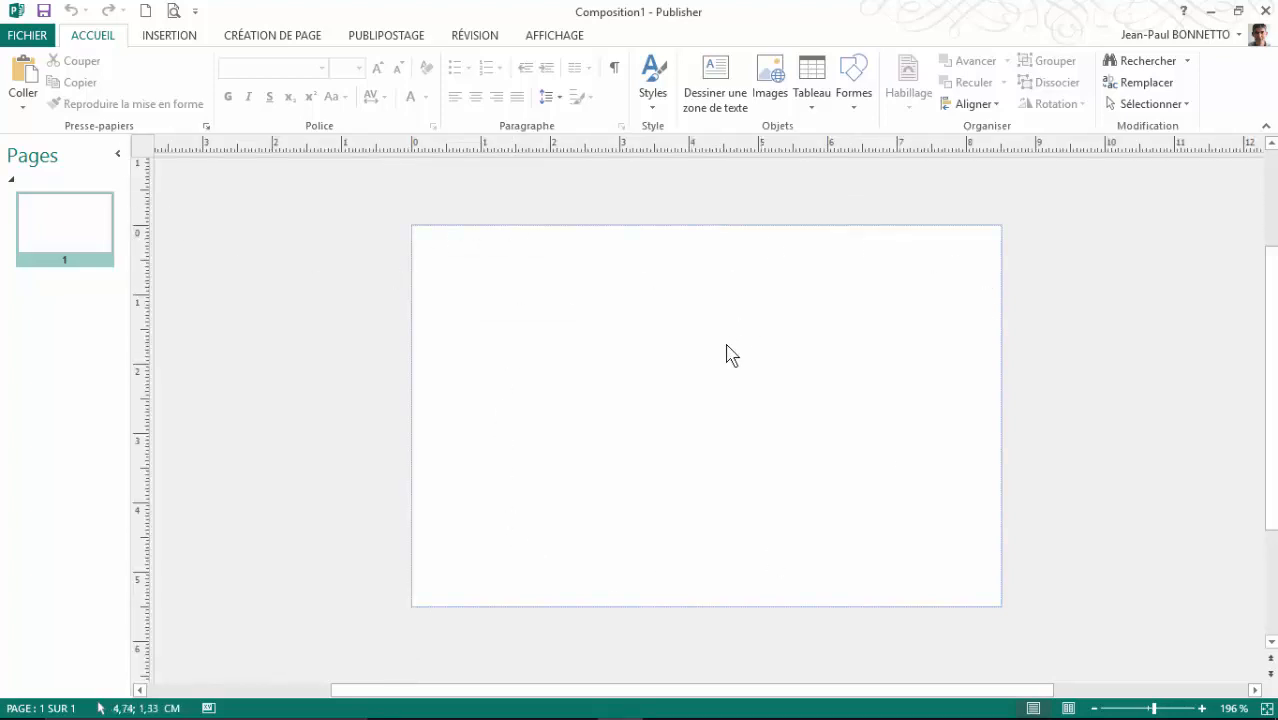
pyautogui.scroll(1, 729, 348)
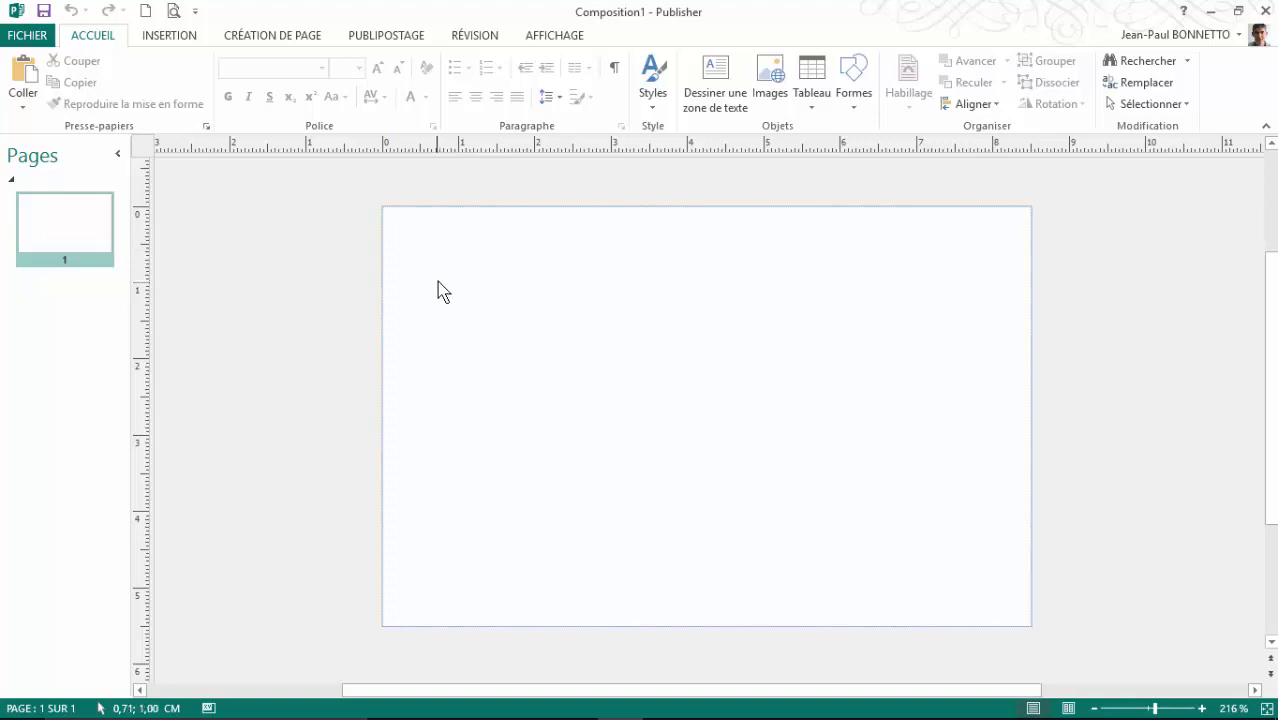
pyautogui.click(185, 40)
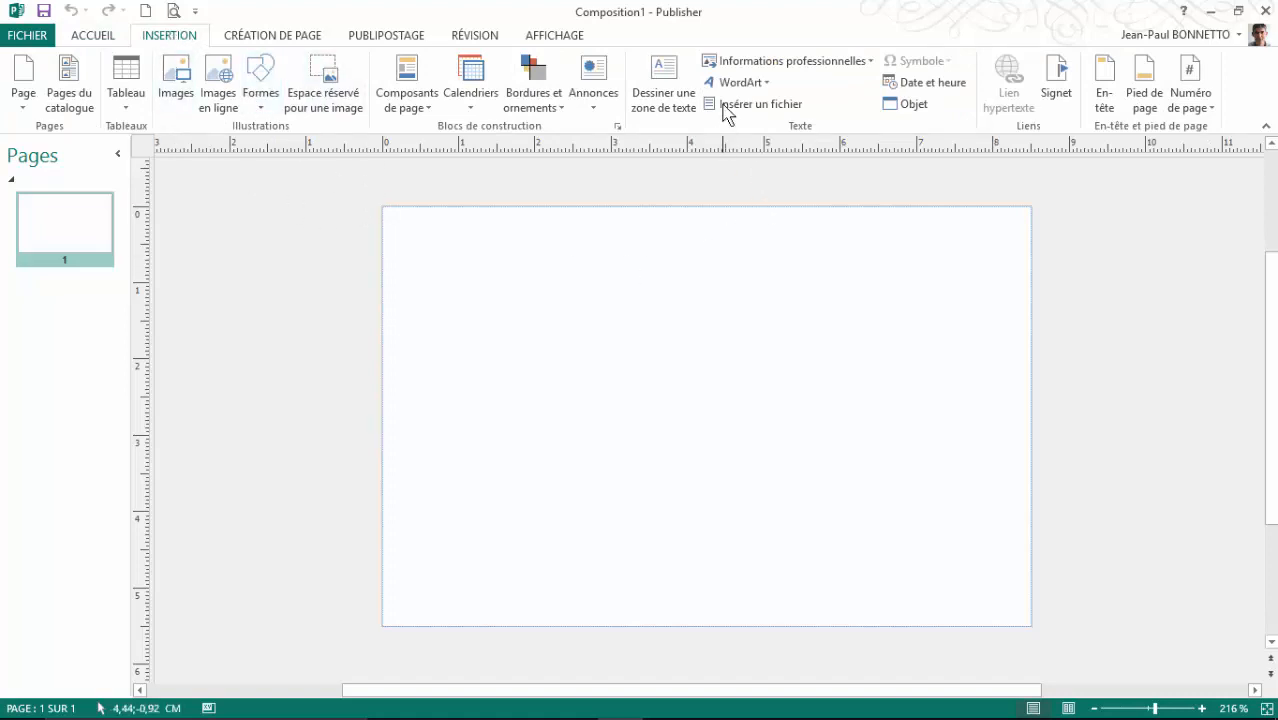
# Step: Draw a text box at the card's upper left and type 'Learn@ccess'
pyautogui.click(666, 78)
pyautogui.click(666, 78)
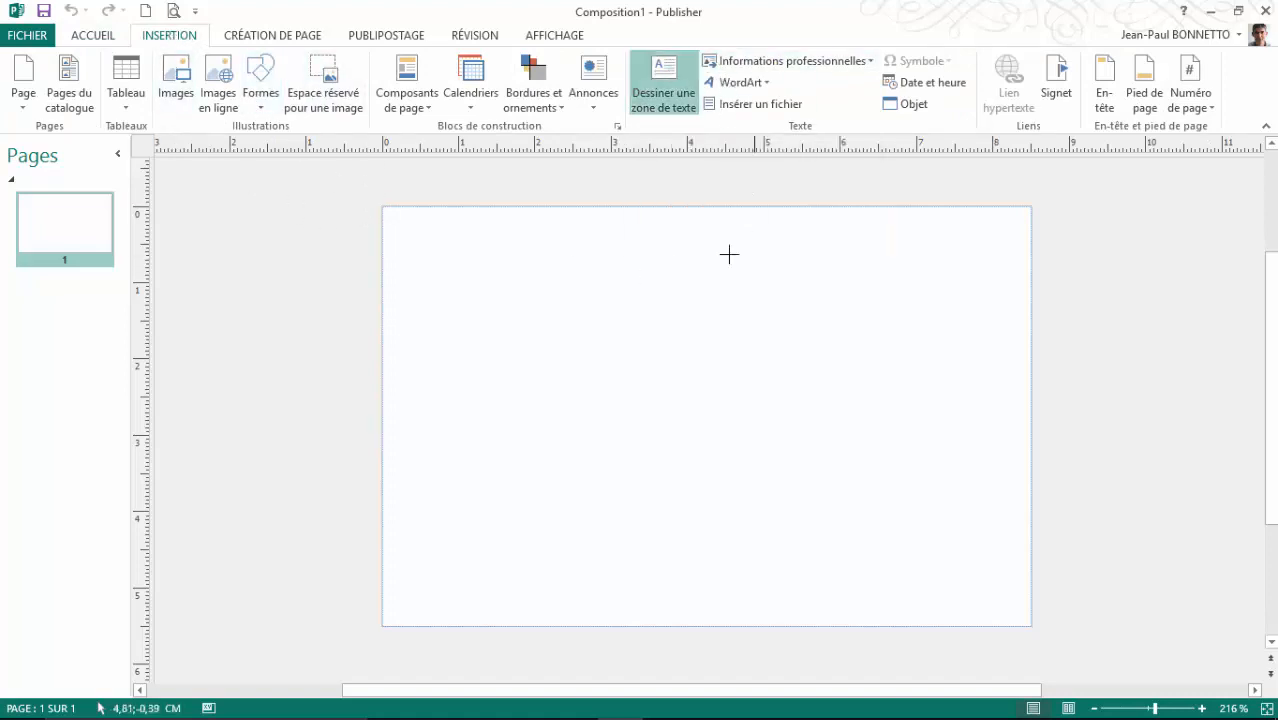
pyautogui.moveTo(417, 226); pyautogui.dragTo(786, 286)
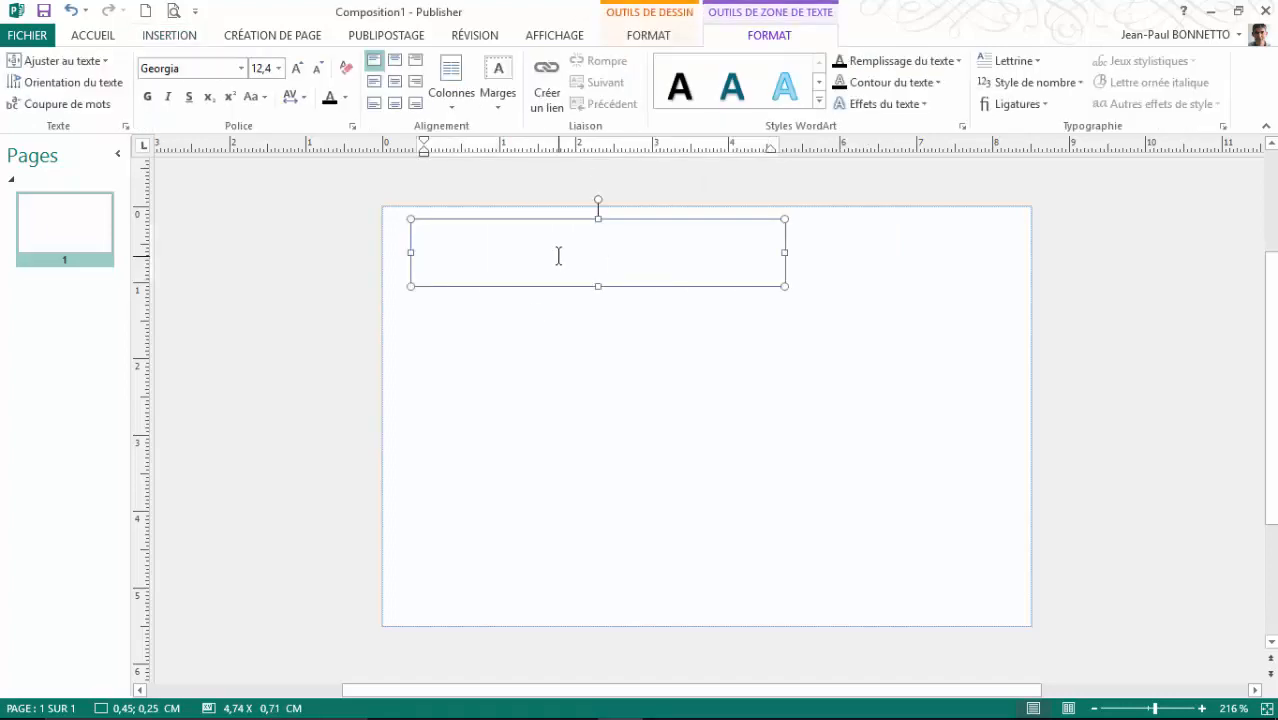
pyautogui.write('Learn')
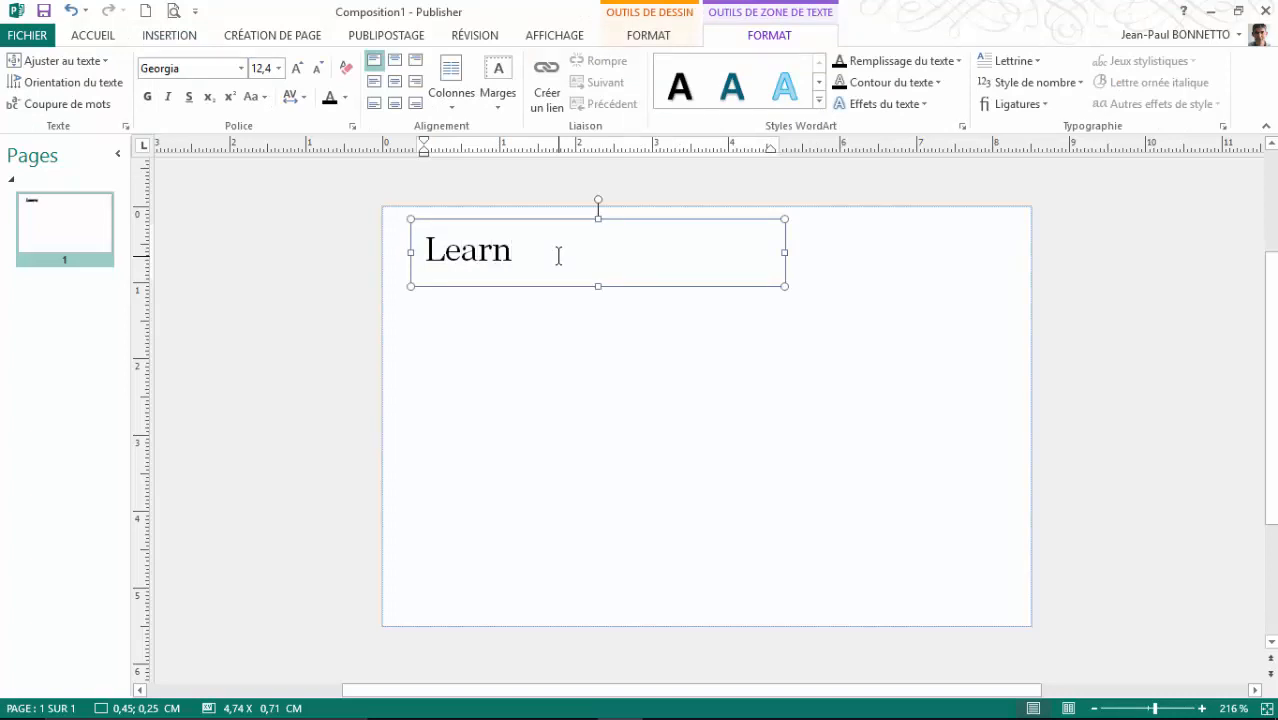
pyautogui.write('@ccess')
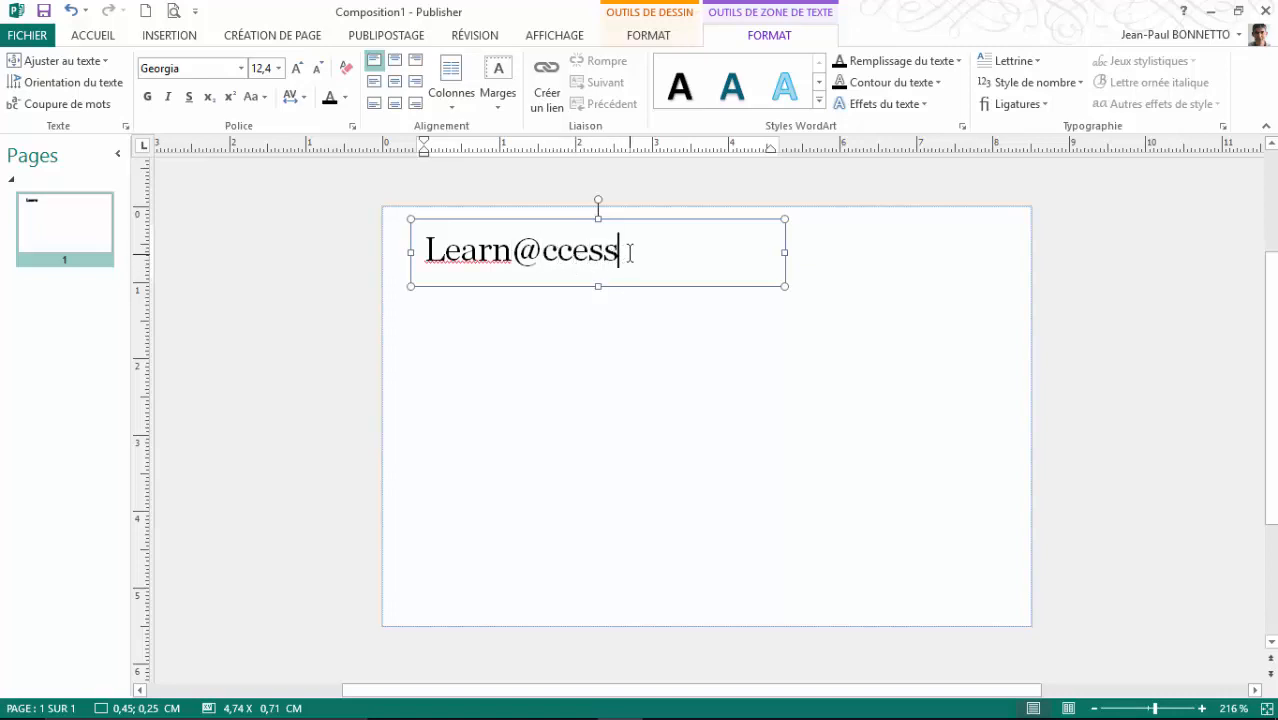
# Step: Apply the teal WordArt style to the Learn@ccess text
pyautogui.moveTo(630, 253); pyautogui.dragTo(422, 252)
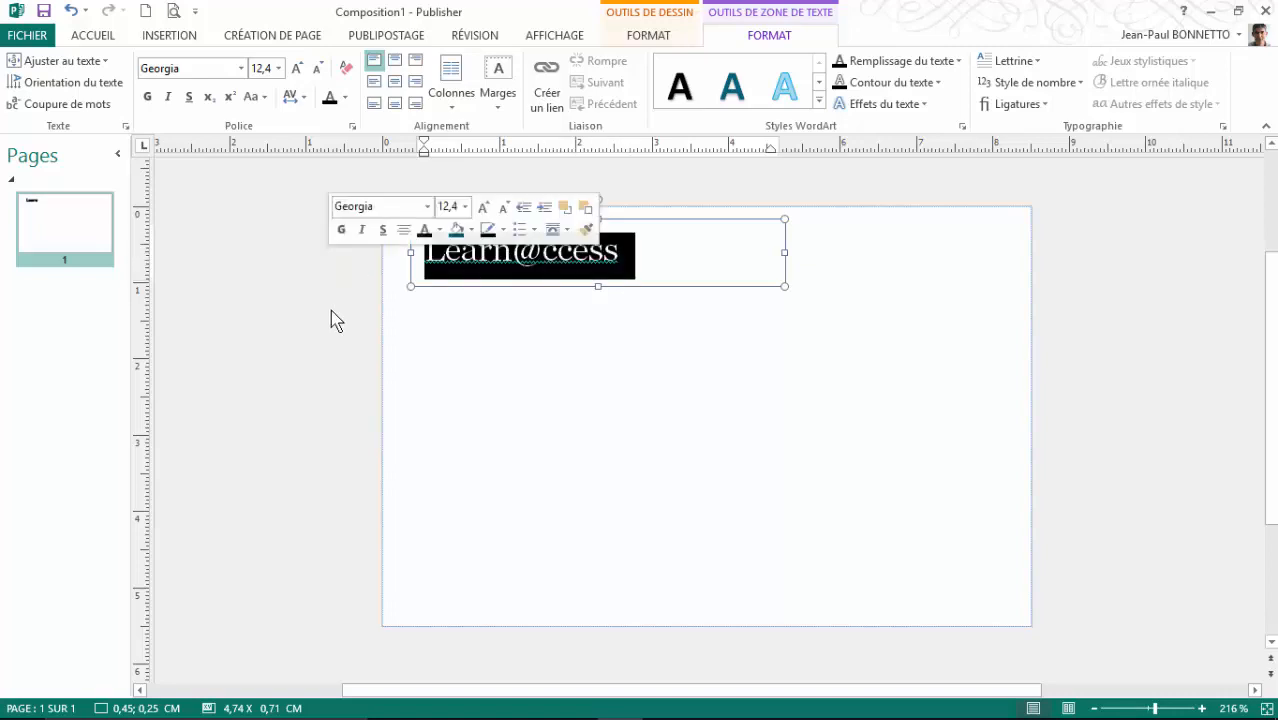
pyautogui.click(732, 87)
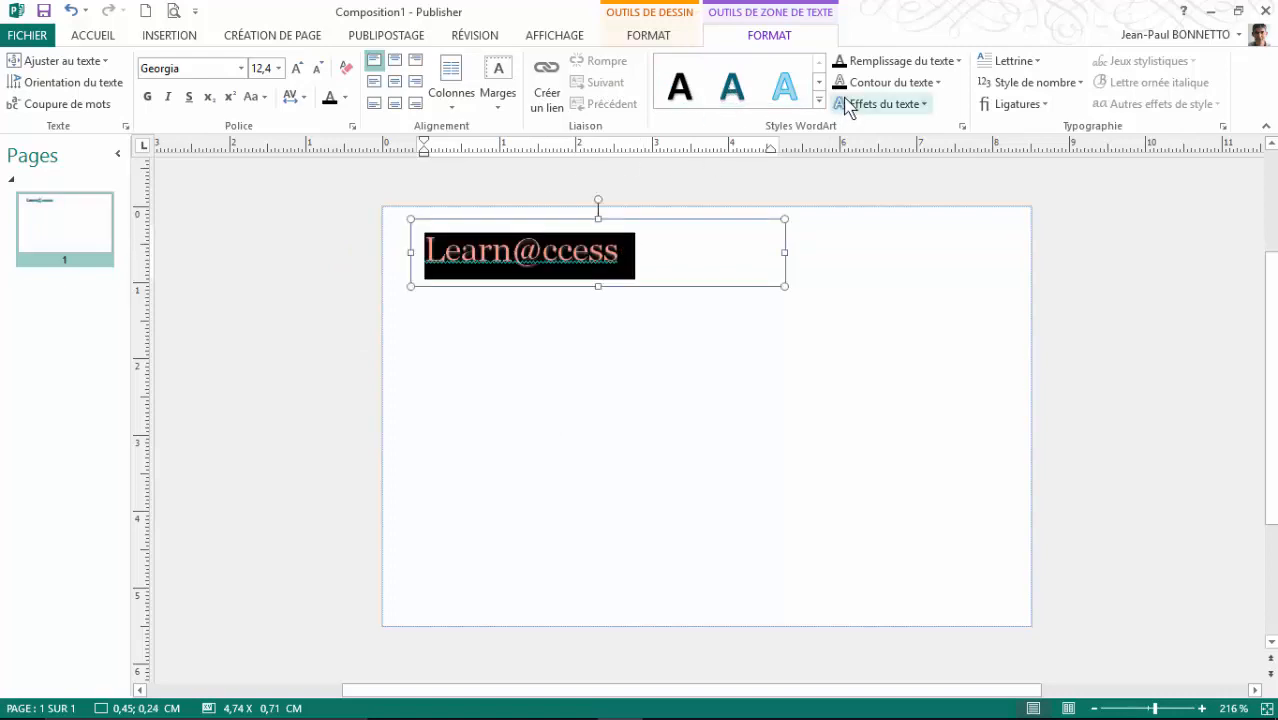
pyautogui.click(242, 69)
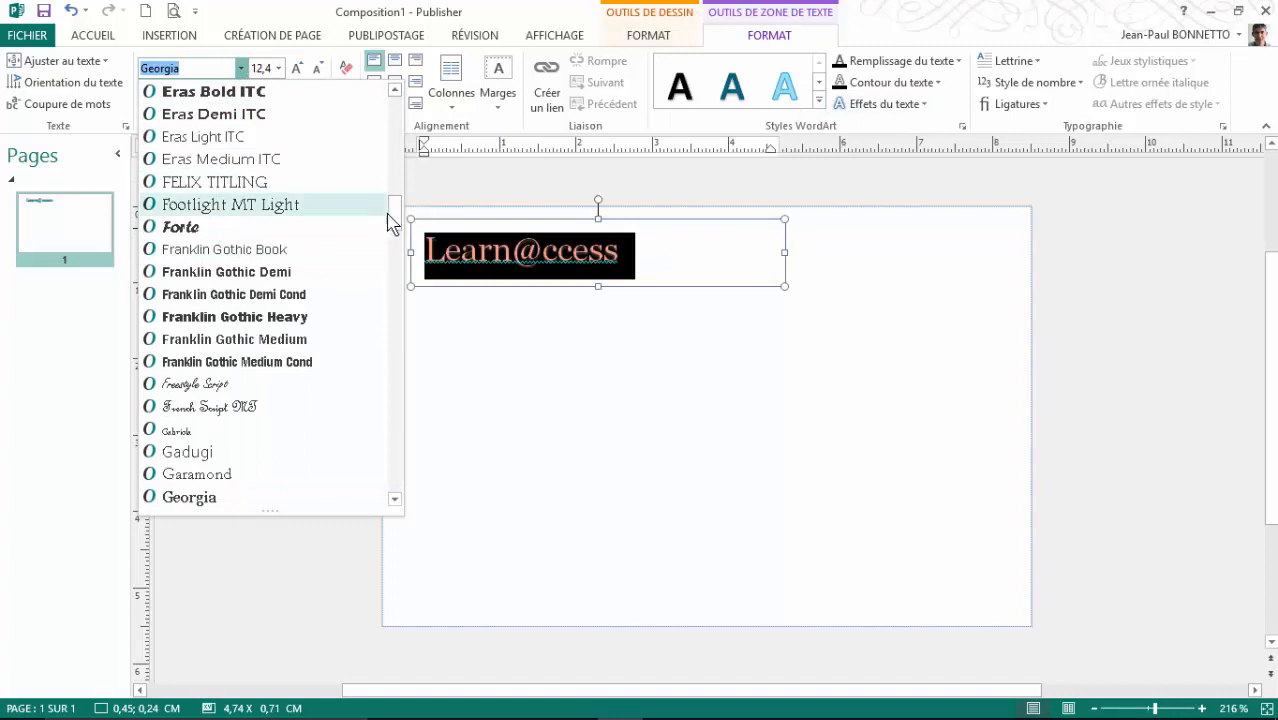
# Step: Set the Learn@ccess title in Arial Black and enlarge it to 18 pt
pyautogui.moveTo(391, 220); pyautogui.dragTo(395, 112)
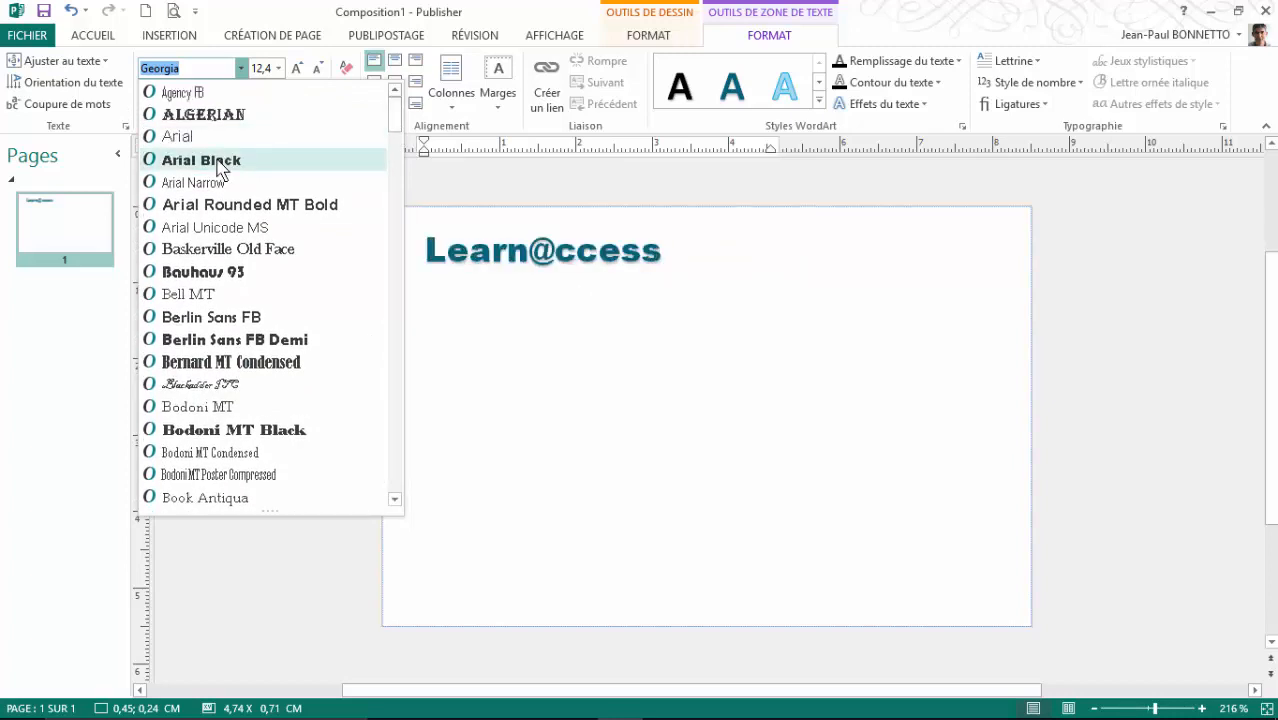
pyautogui.click(217, 163)
pyautogui.click(297, 69)
pyautogui.click(297, 69)
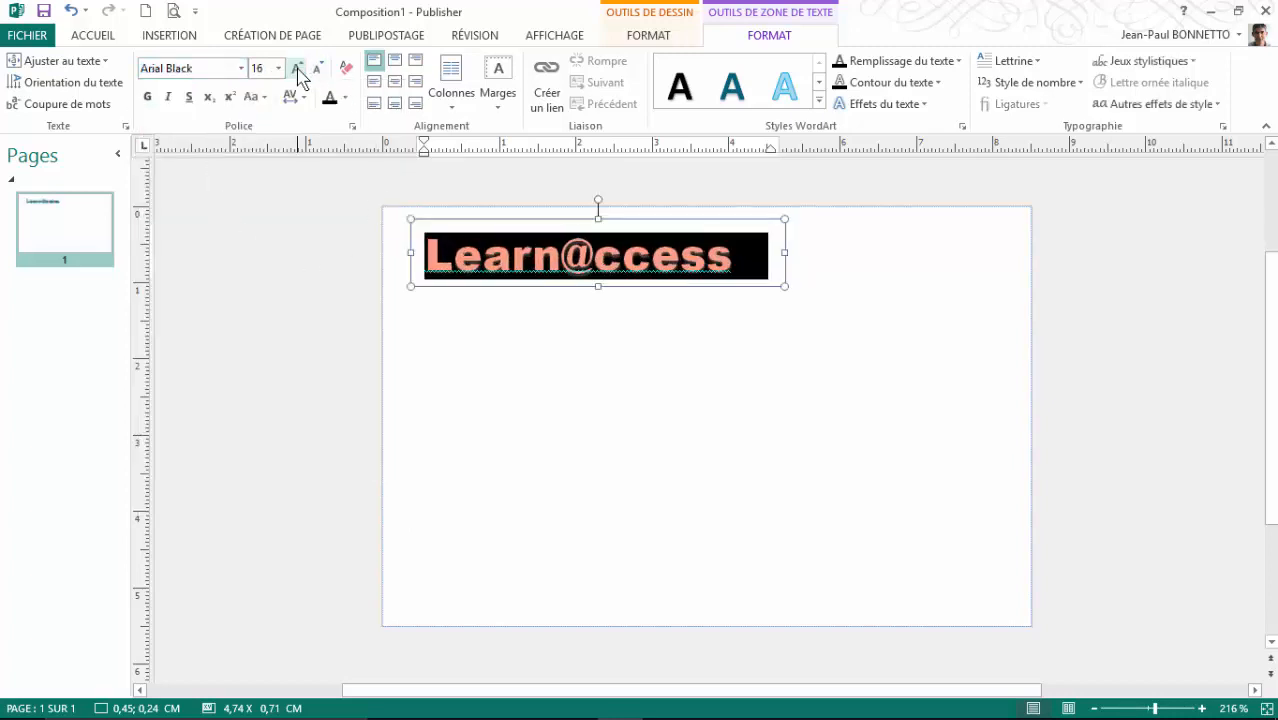
pyautogui.click(297, 69)
pyautogui.click(660, 347)
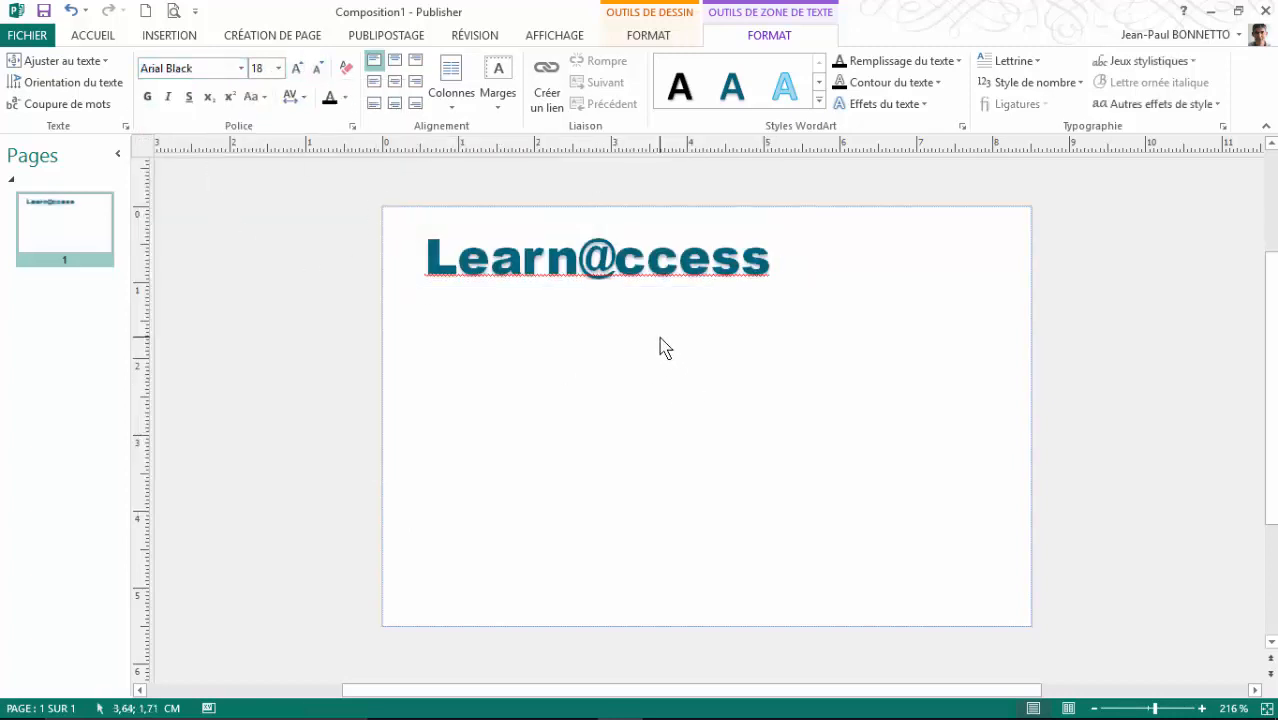
pyautogui.click(645, 257)
pyautogui.click(632, 287)
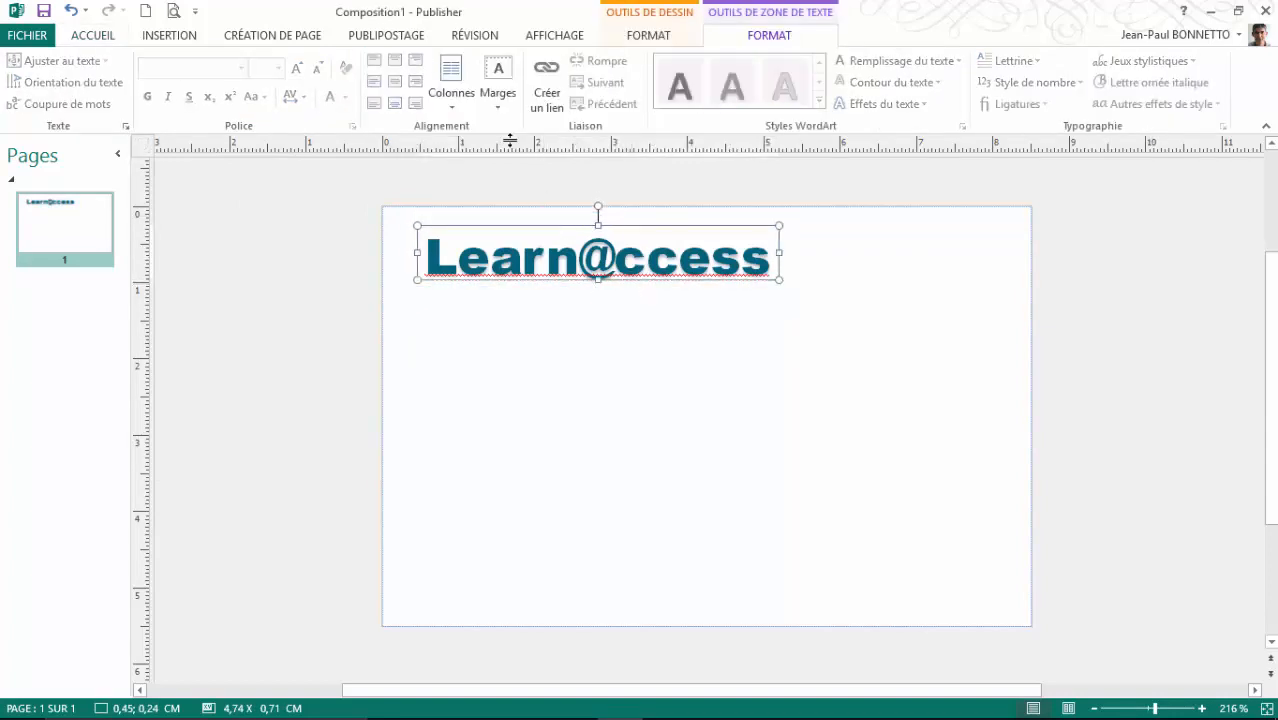
# Step: Centre the Learn@ccess title horizontally and vertically inside its text box
pyautogui.click(90, 36)
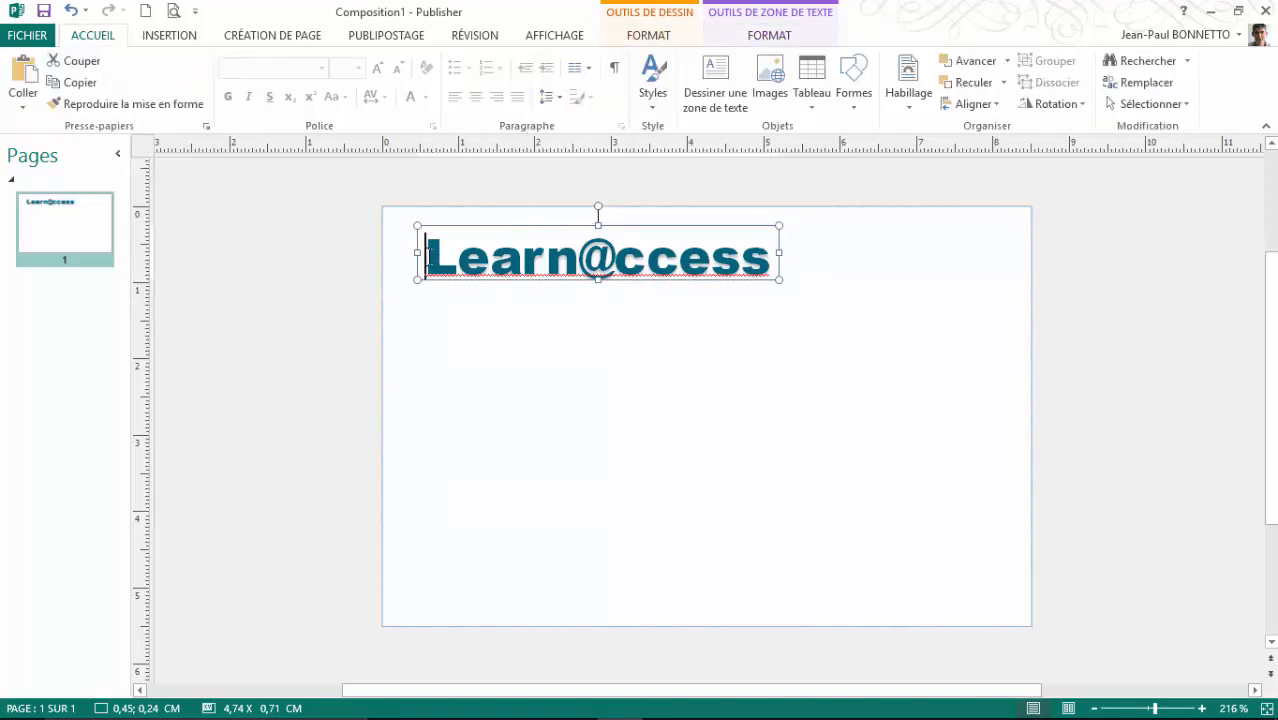
pyautogui.moveTo(428, 256); pyautogui.dragTo(784, 257)
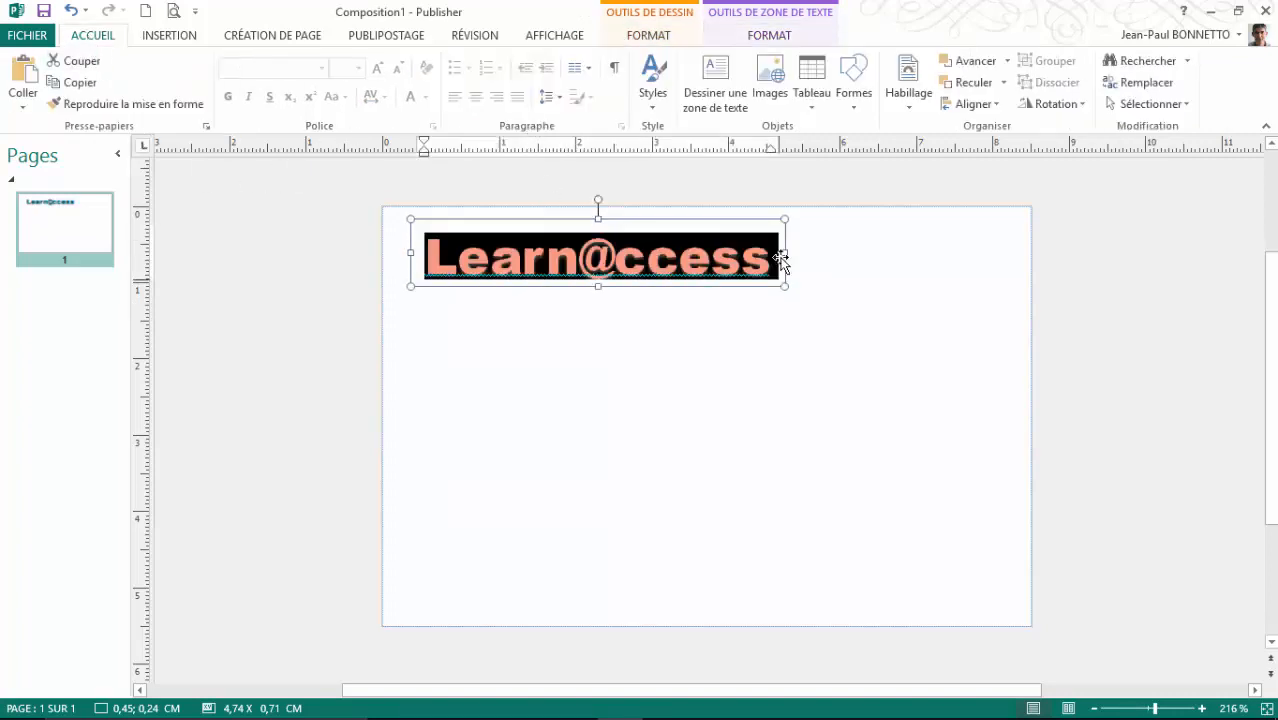
pyautogui.click(476, 97)
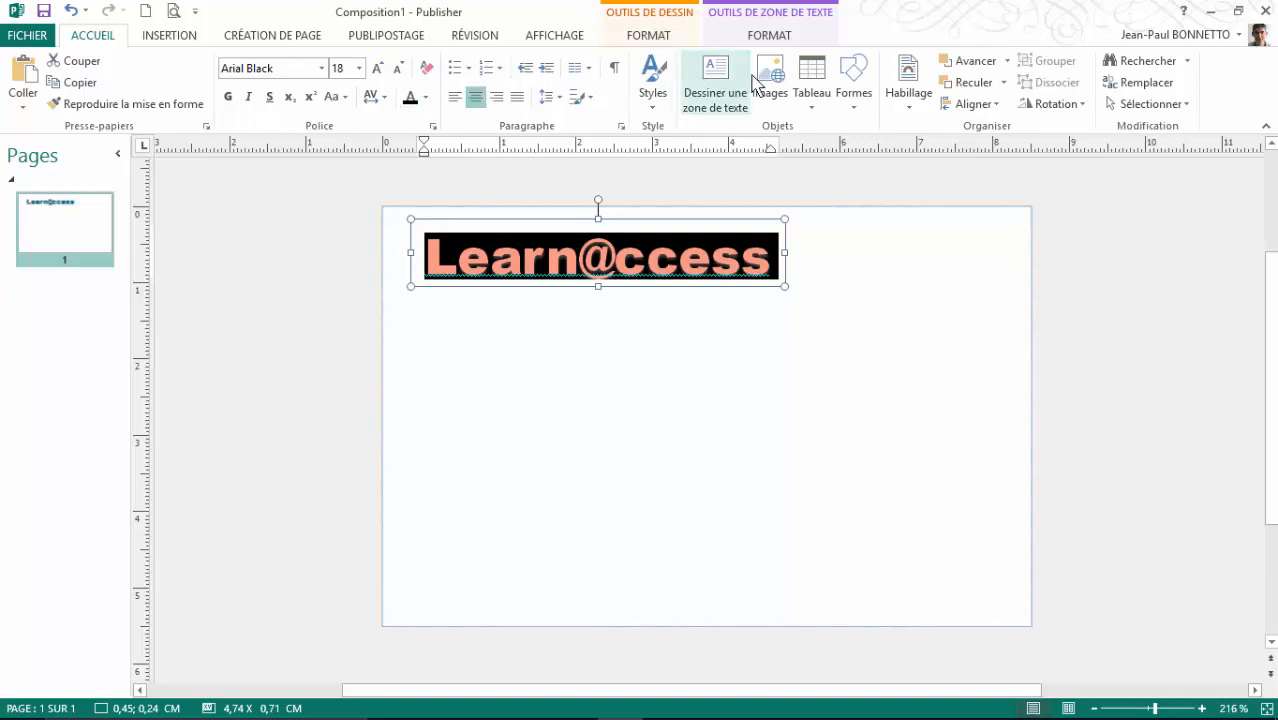
pyautogui.click(769, 38)
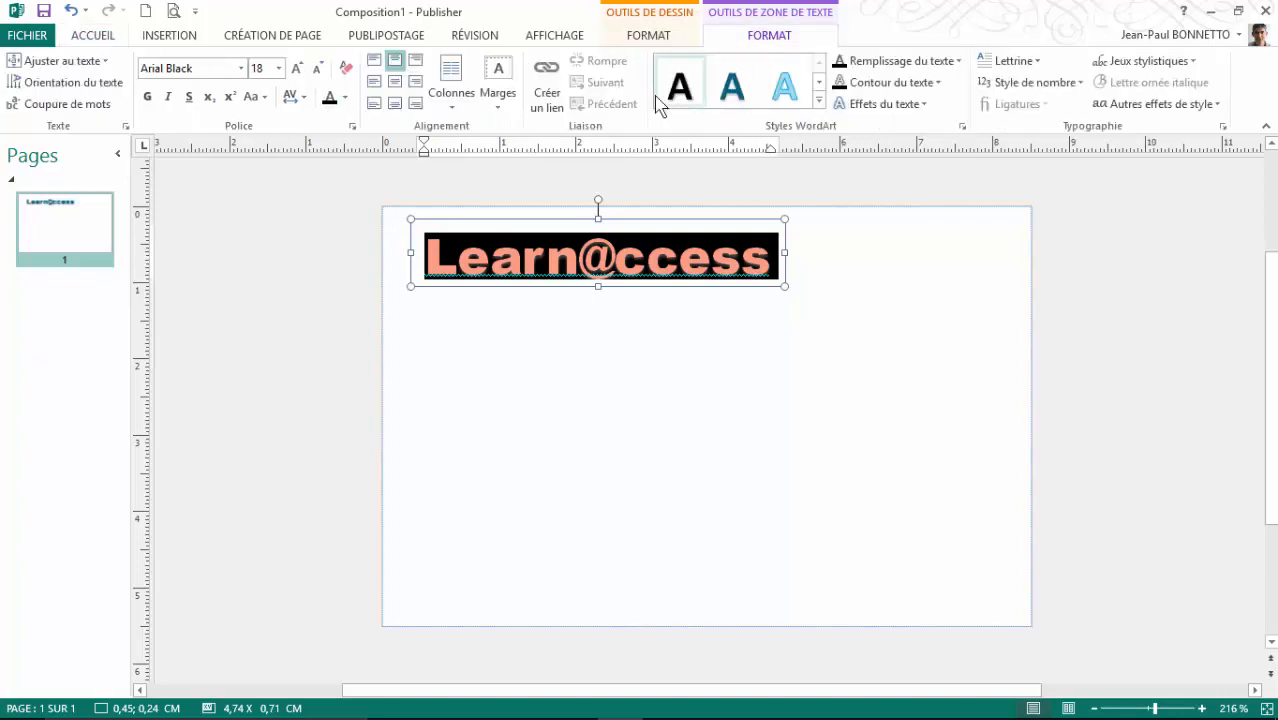
pyautogui.click(388, 81)
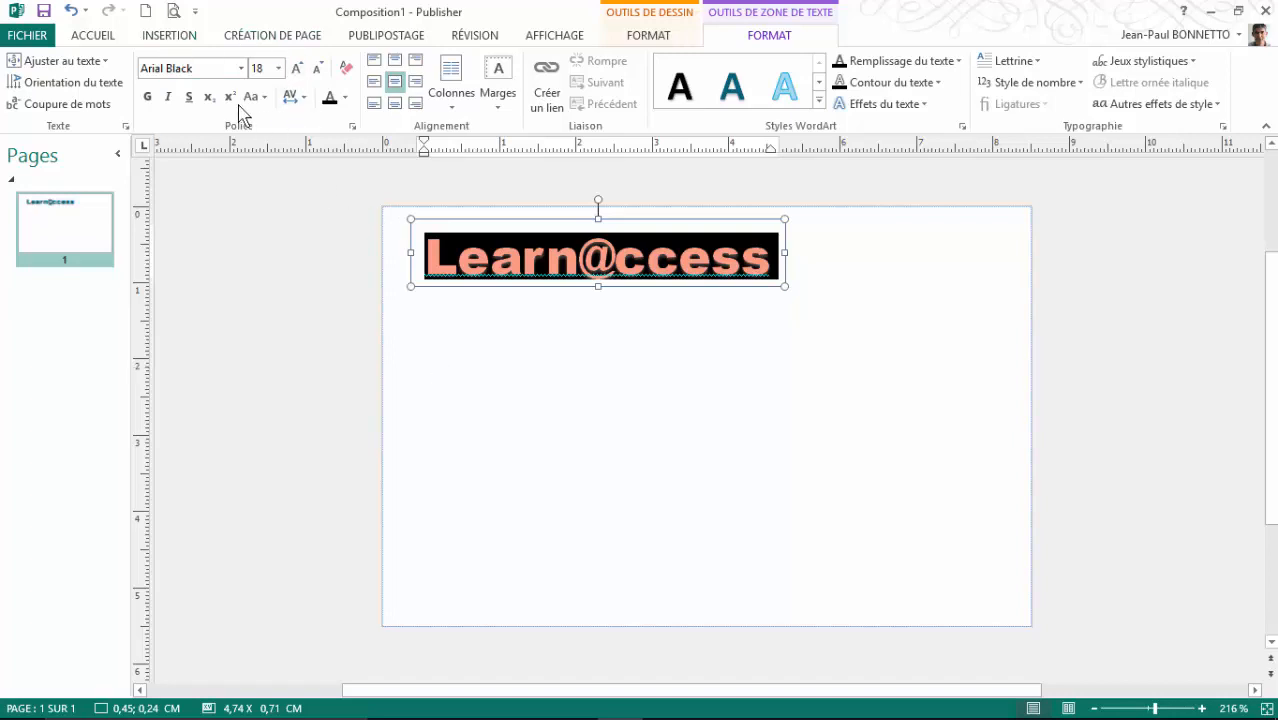
pyautogui.click(505, 311)
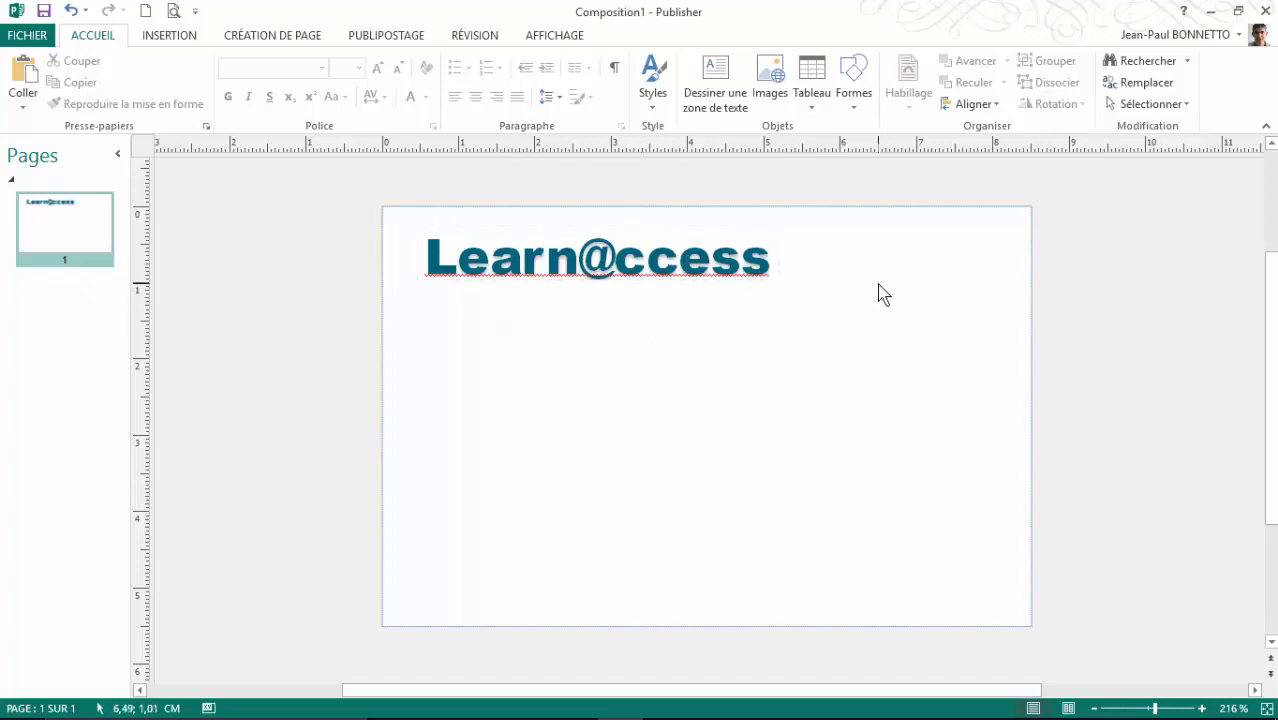
# Step: Insert the logo1 globe picture from the Images folder onto the card
pyautogui.click(174, 38)
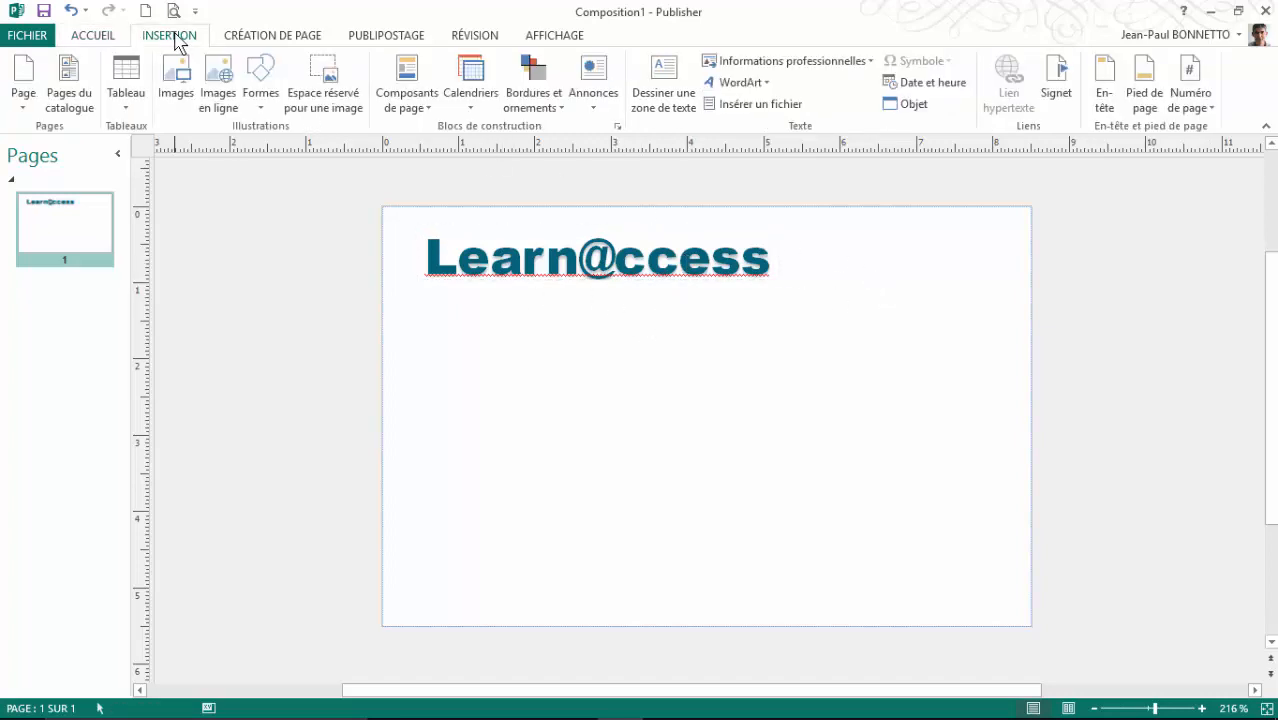
pyautogui.click(176, 84)
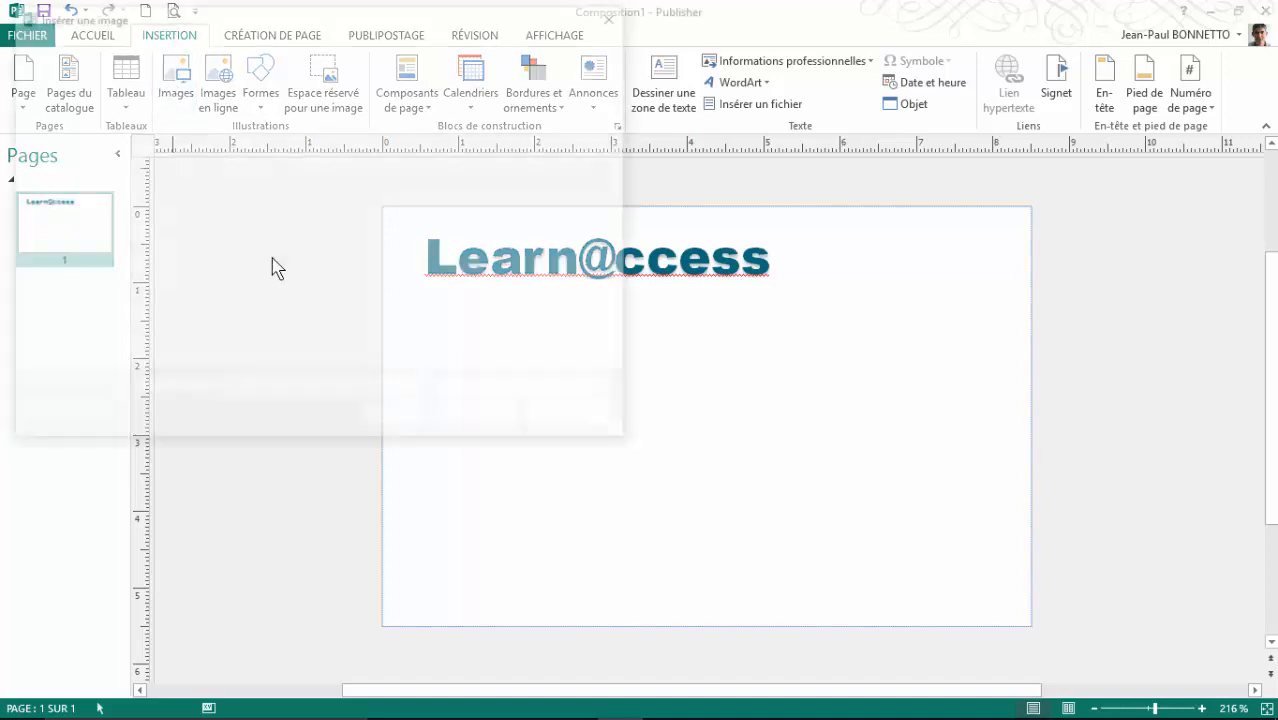
pyautogui.doubleClick(236, 158)
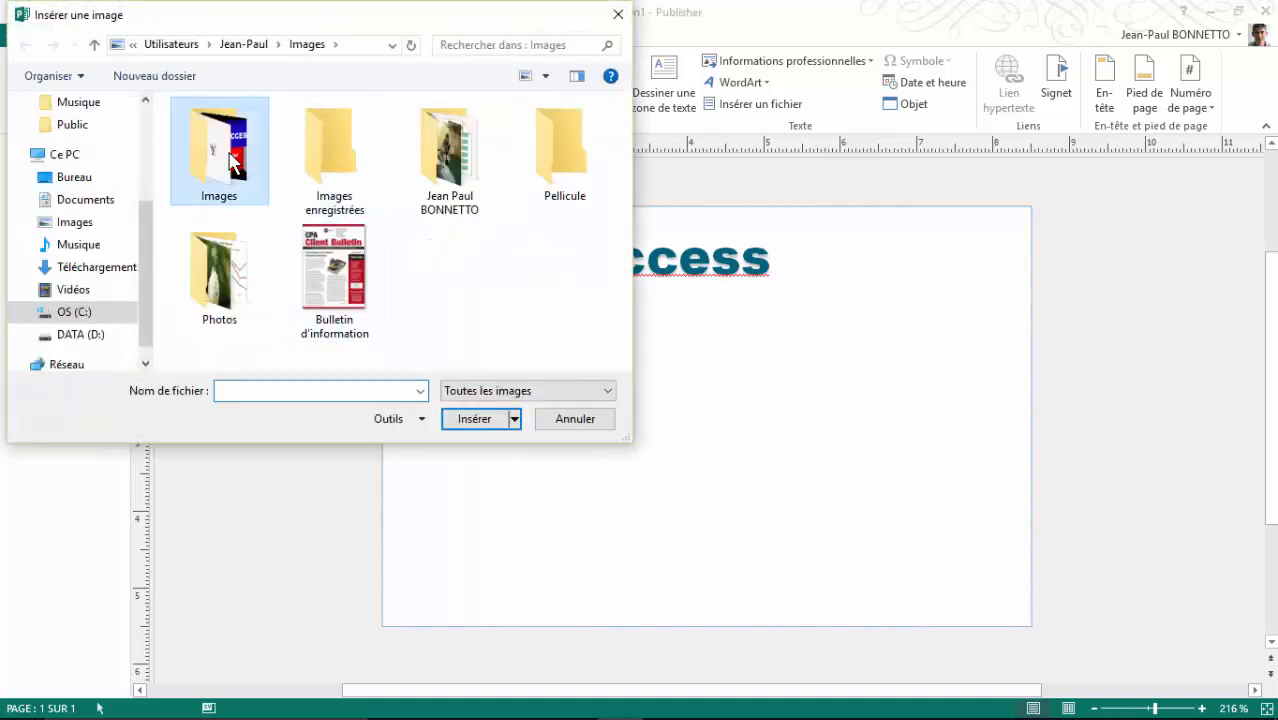
pyautogui.moveTo(624, 132); pyautogui.dragTo(640, 264)
pyautogui.click(563, 258)
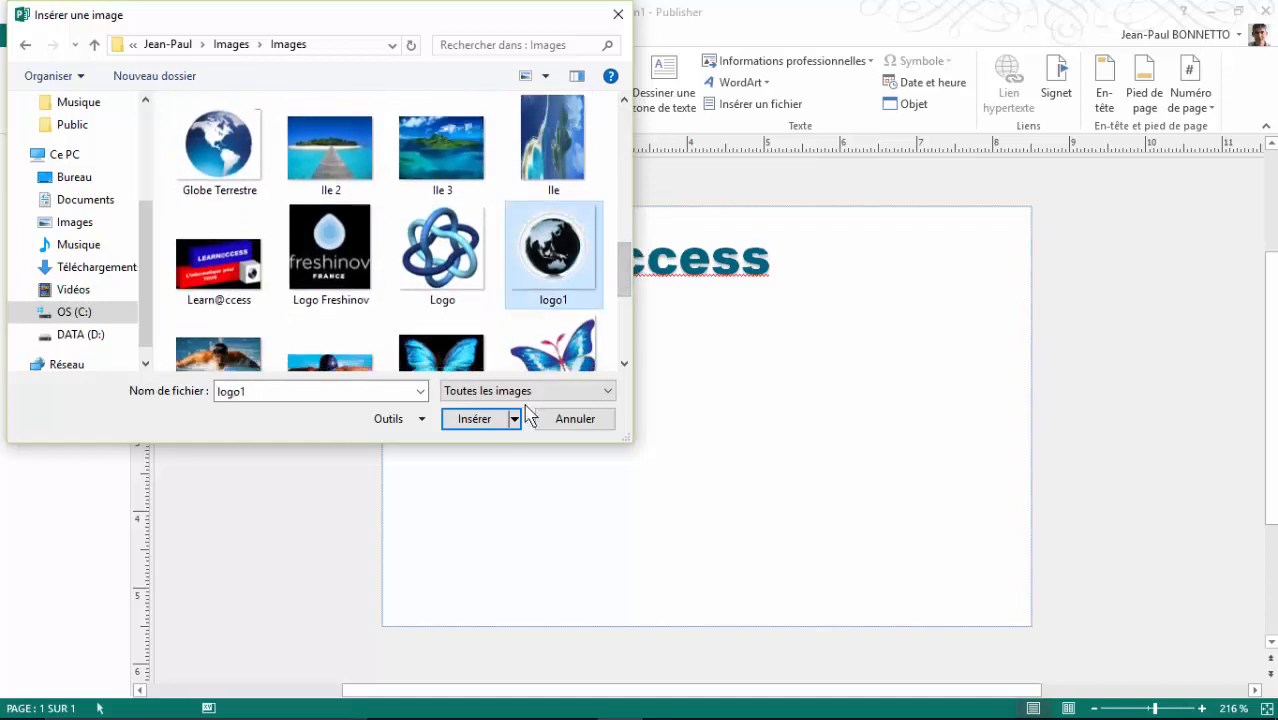
pyautogui.click(480, 421)
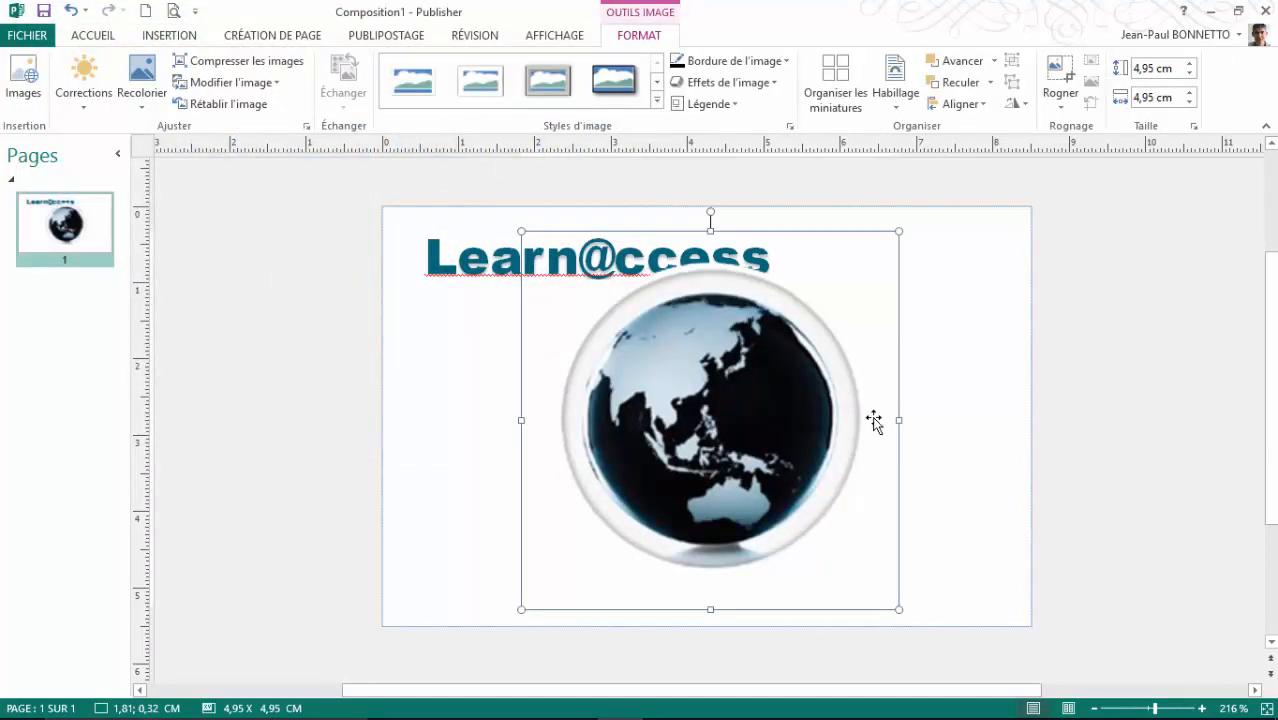
# Step: Shrink the globe logo to 1,96 x 1,96 cm and place it at the card's top right
pyautogui.moveTo(518, 609); pyautogui.dragTo(724, 410)
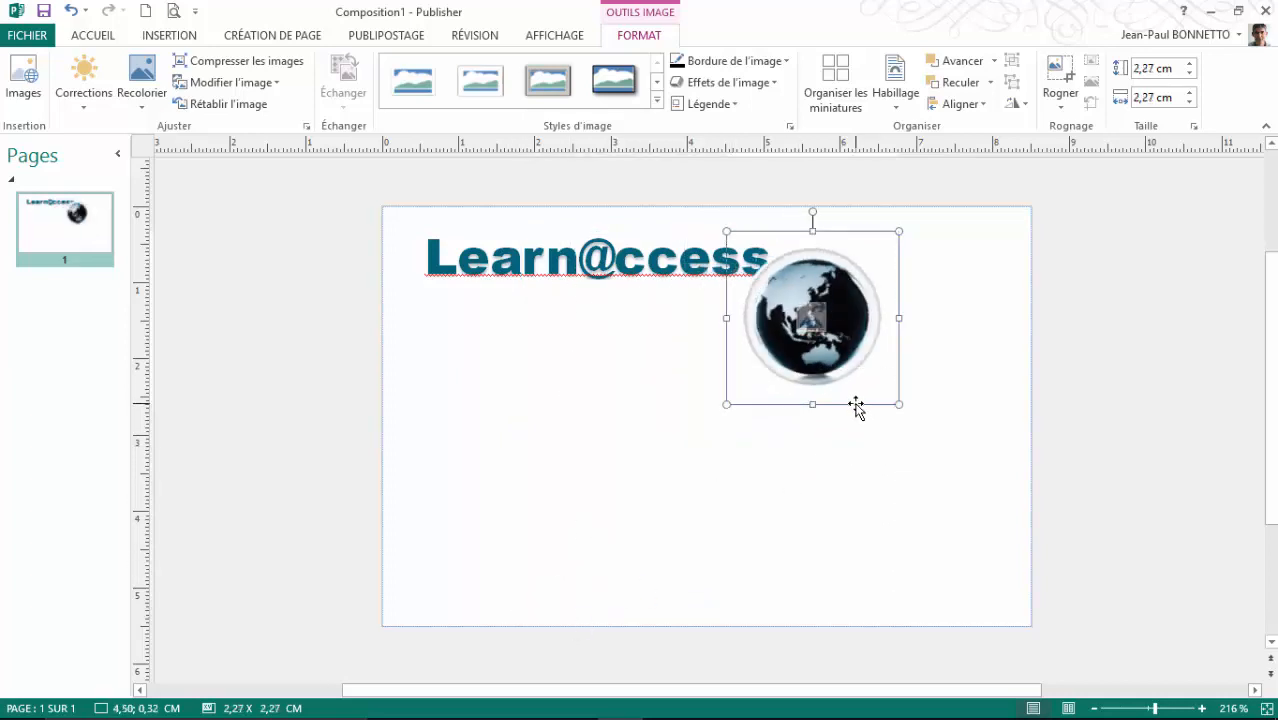
pyautogui.moveTo(855, 404); pyautogui.dragTo(970, 397)
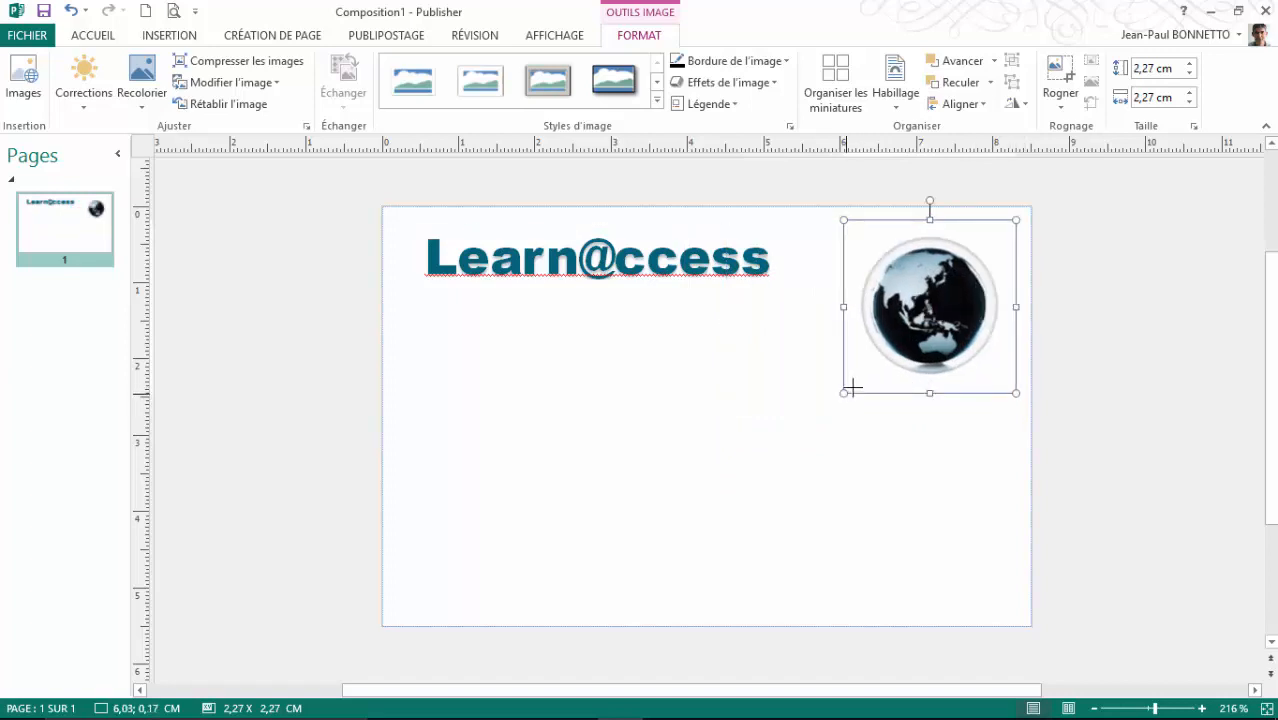
pyautogui.moveTo(851, 389); pyautogui.dragTo(862, 374)
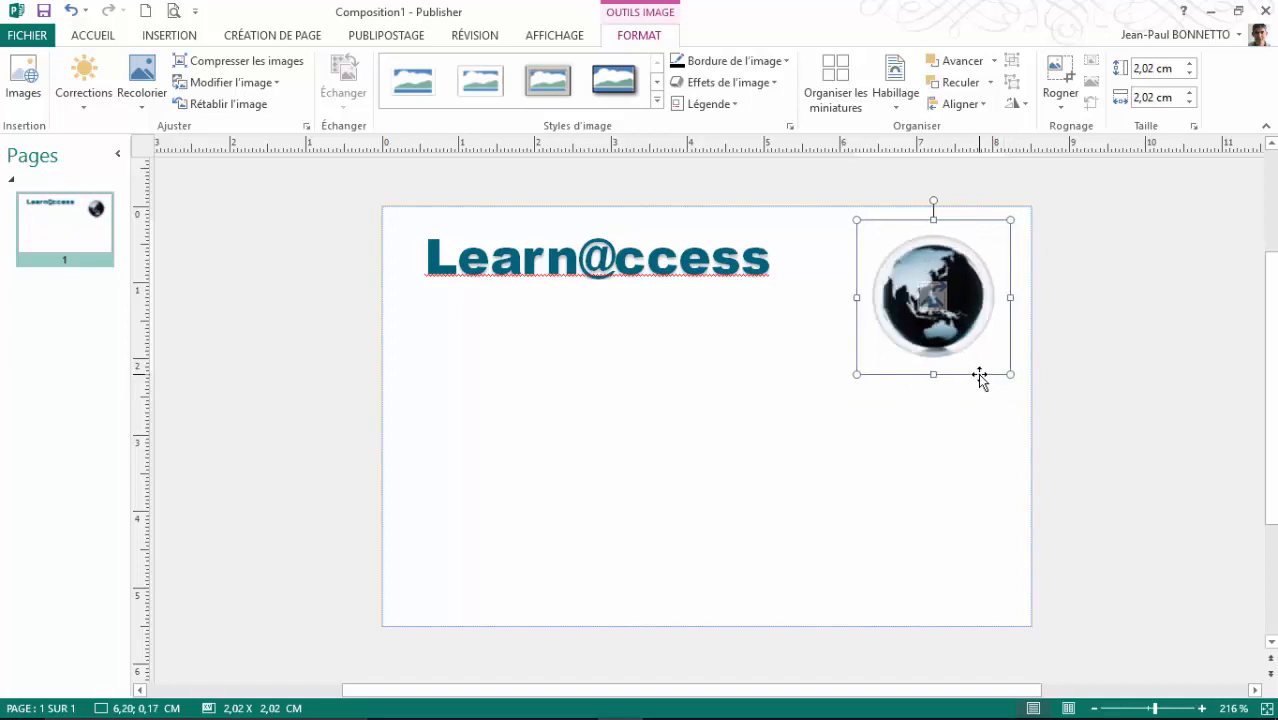
pyautogui.moveTo(980, 377); pyautogui.dragTo(985, 374)
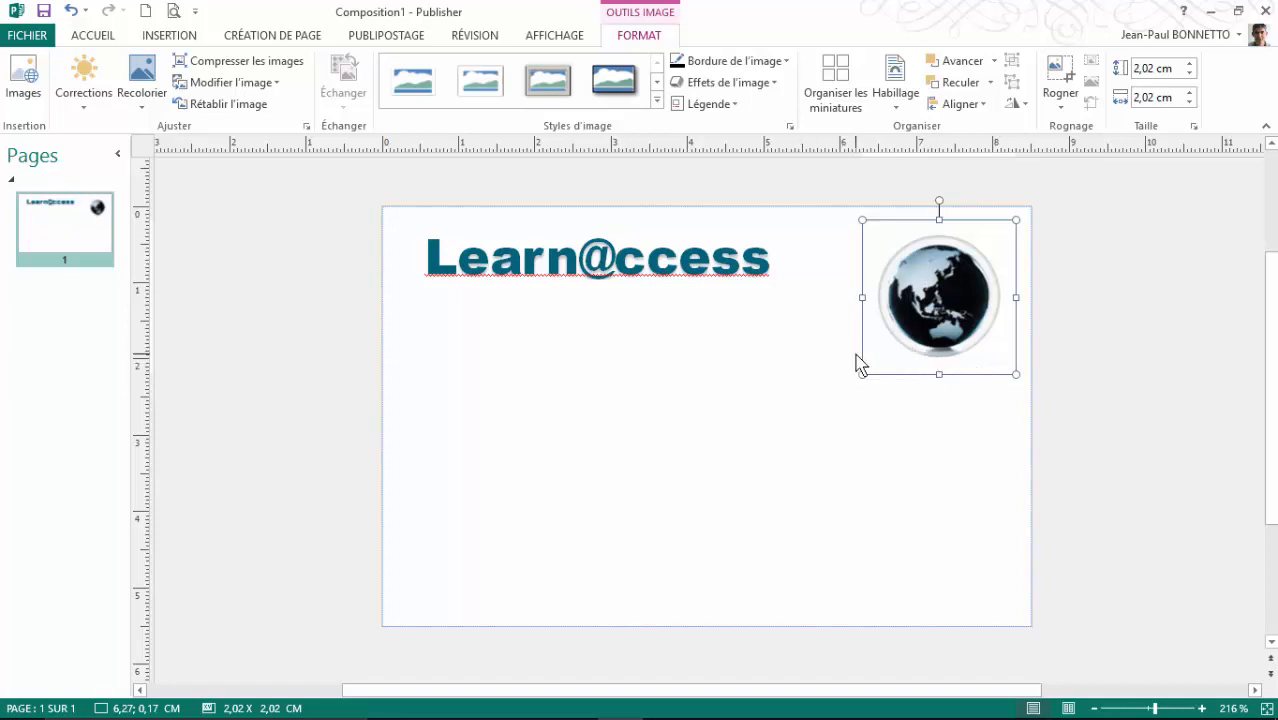
pyautogui.click(760, 351)
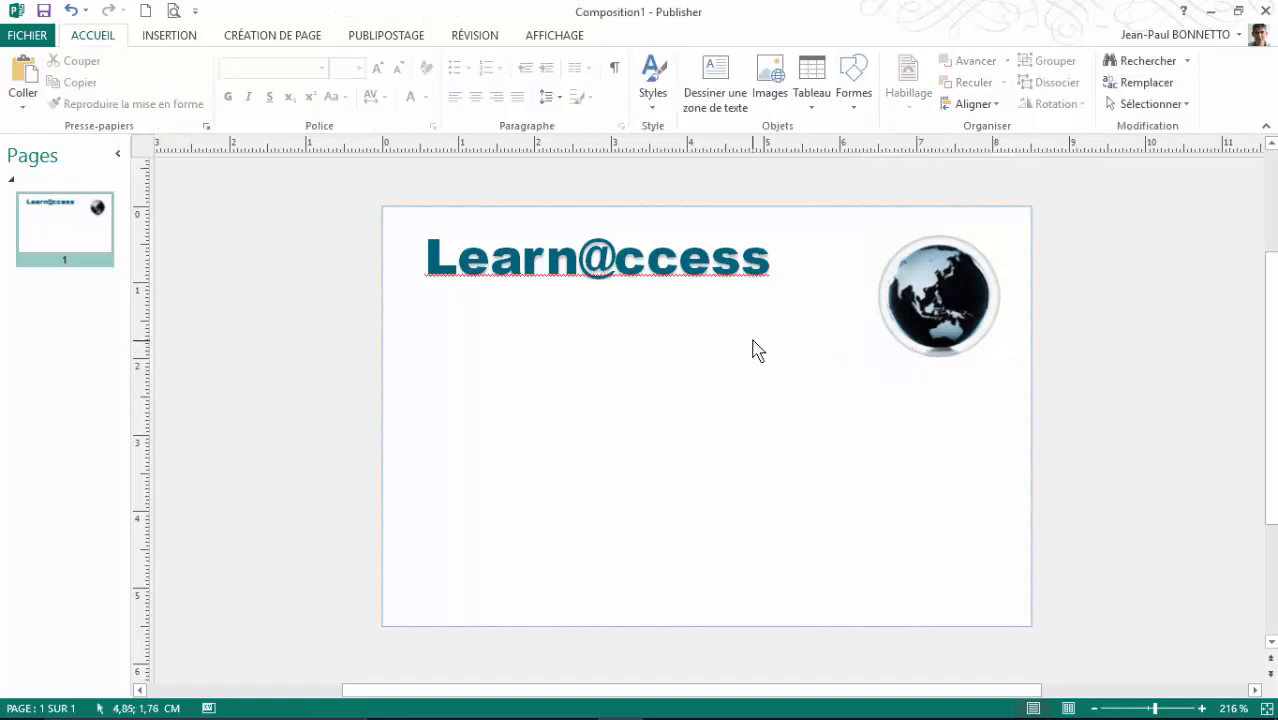
pyautogui.click(933, 316)
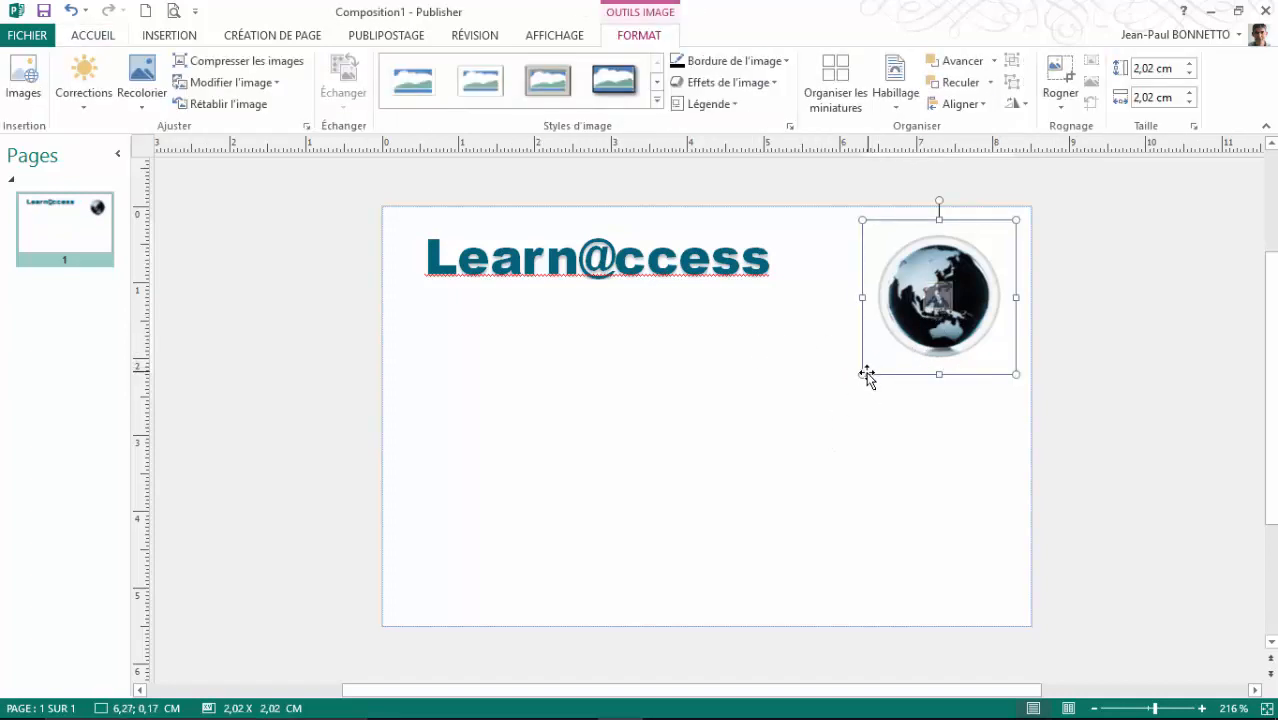
pyautogui.moveTo(862, 374); pyautogui.dragTo(867, 370)
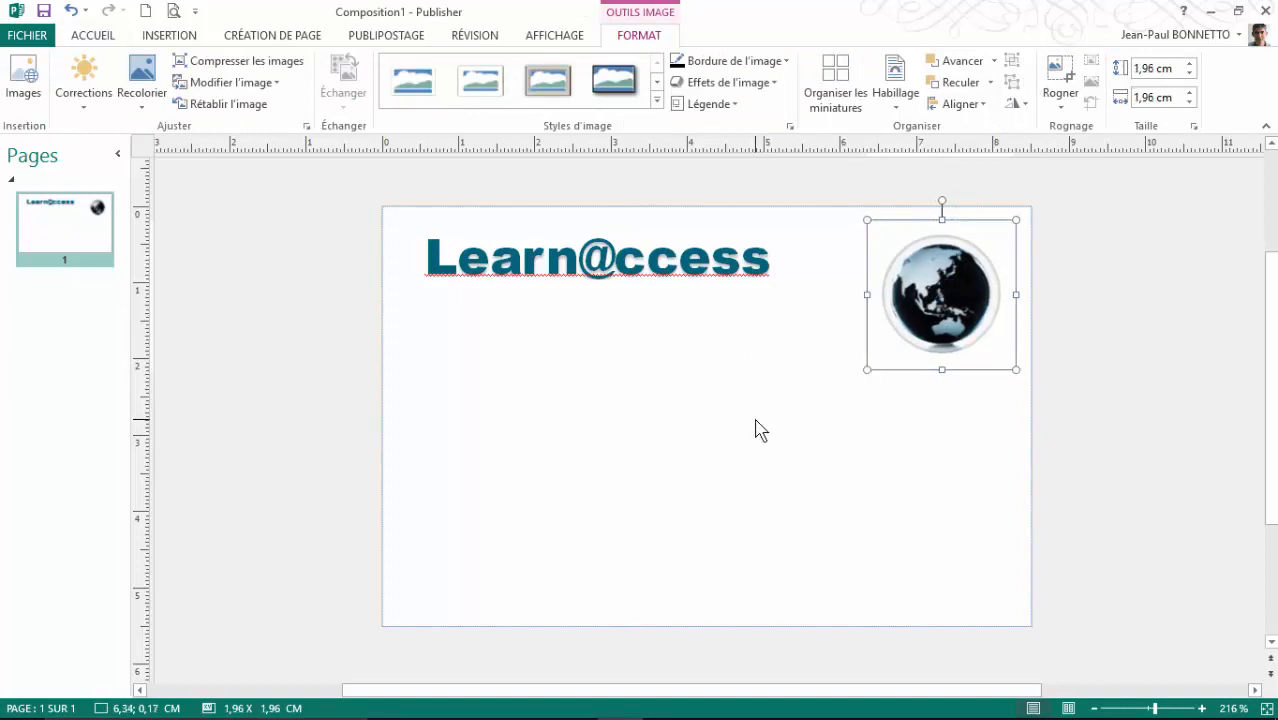
pyautogui.click(776, 381)
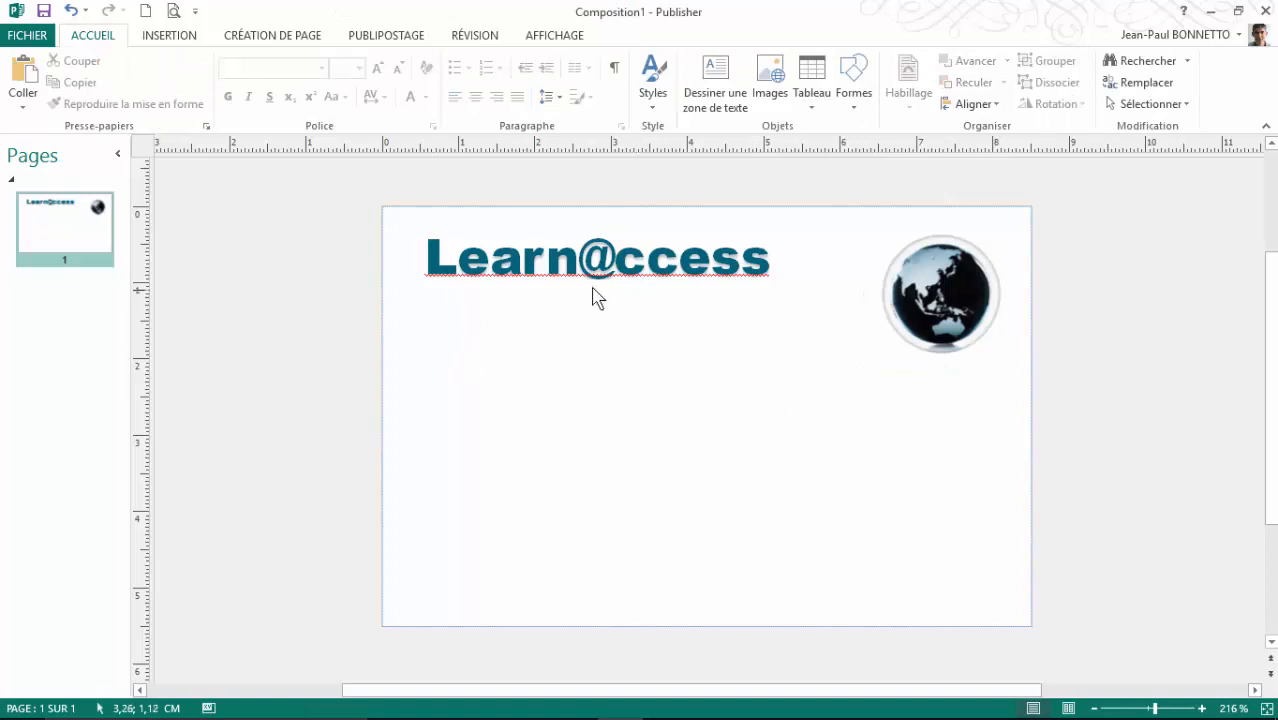
# Step: Draw a 5,00 x 0,50 cm text box below the title and type 'L'informatique pout'
pyautogui.click(715, 85)
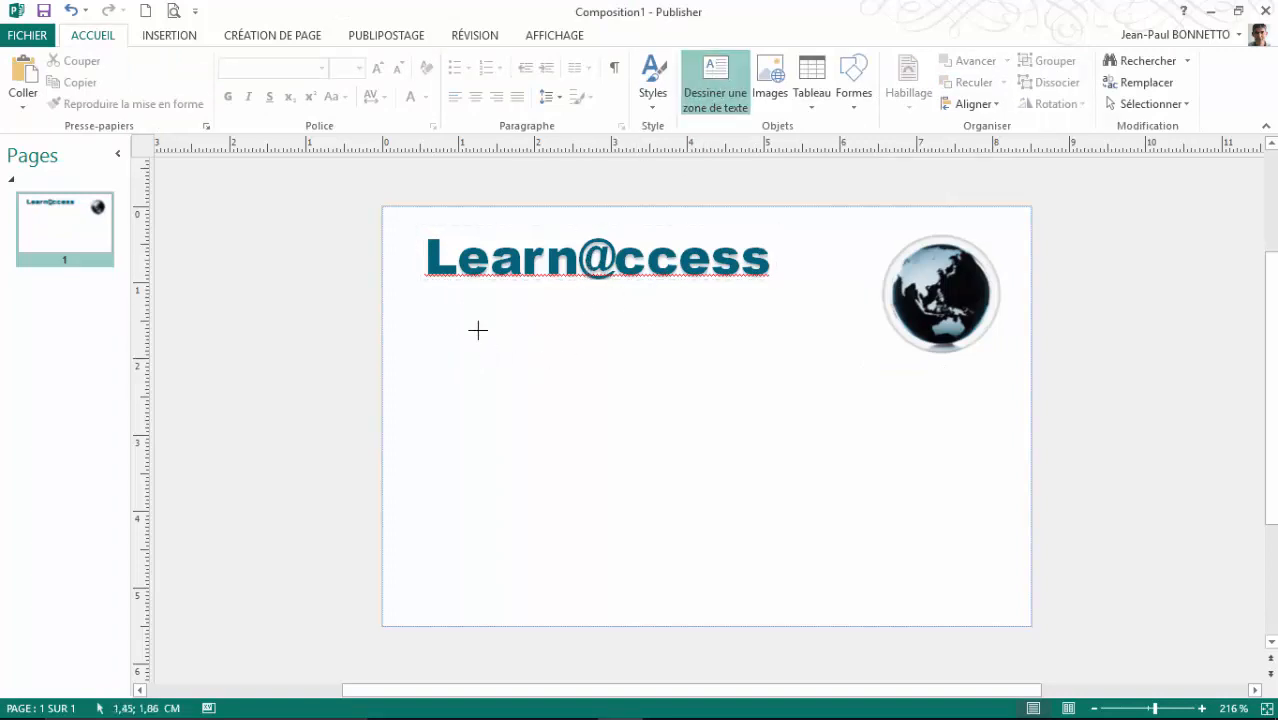
pyautogui.moveTo(427, 300)
pyautogui.mouseDown()
pyautogui.moveTo(822, 317)
pyautogui.moveTo(815, 344)
pyautogui.mouseUp()
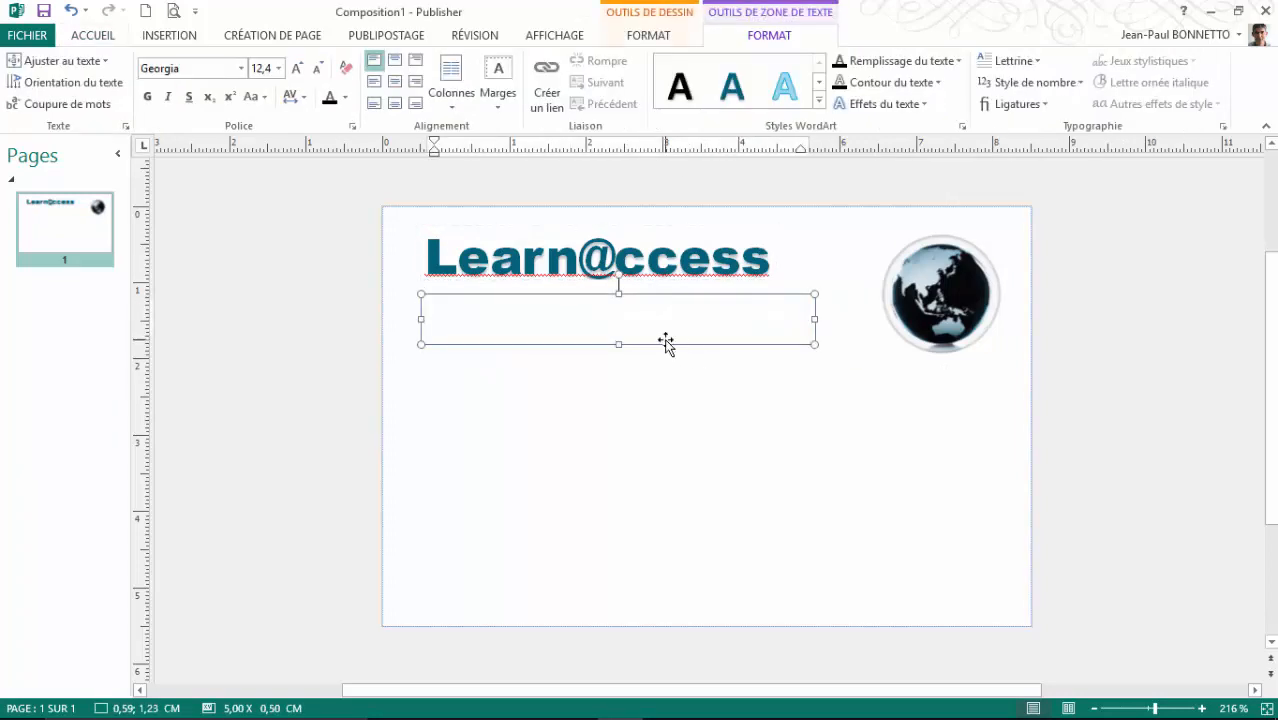
pyautogui.write("L'informatique po")
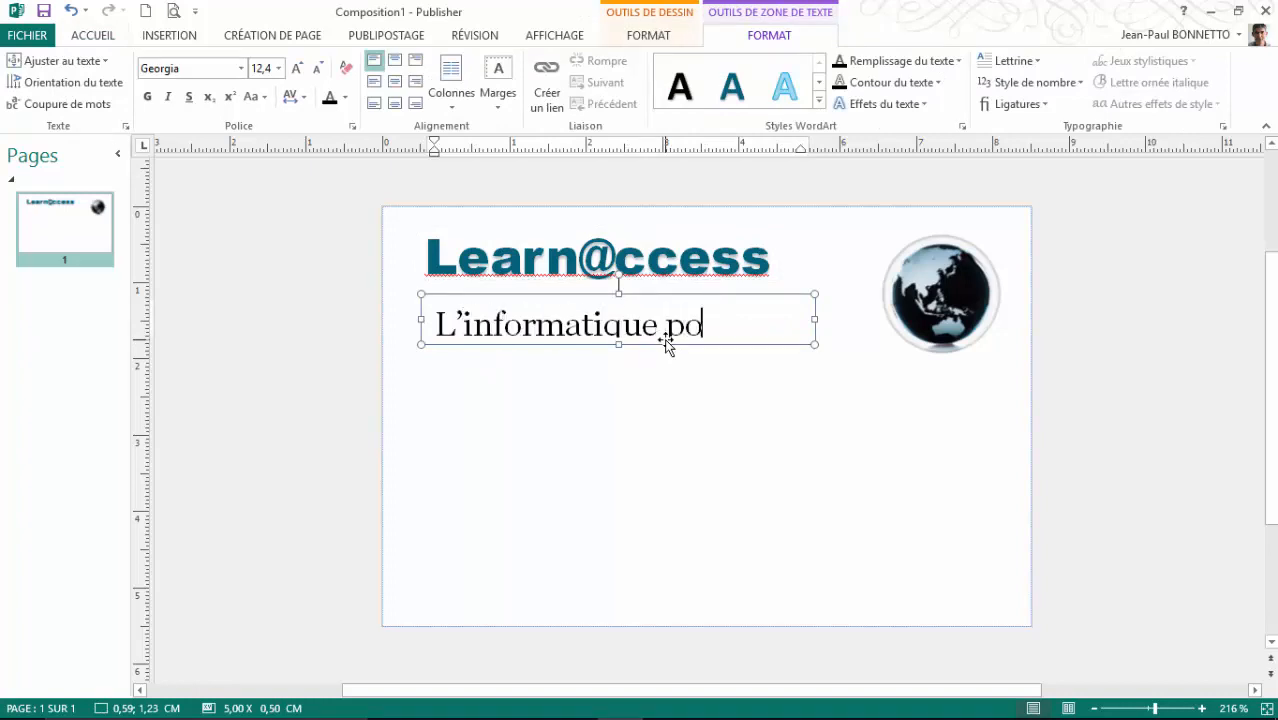
pyautogui.write('ut outs')
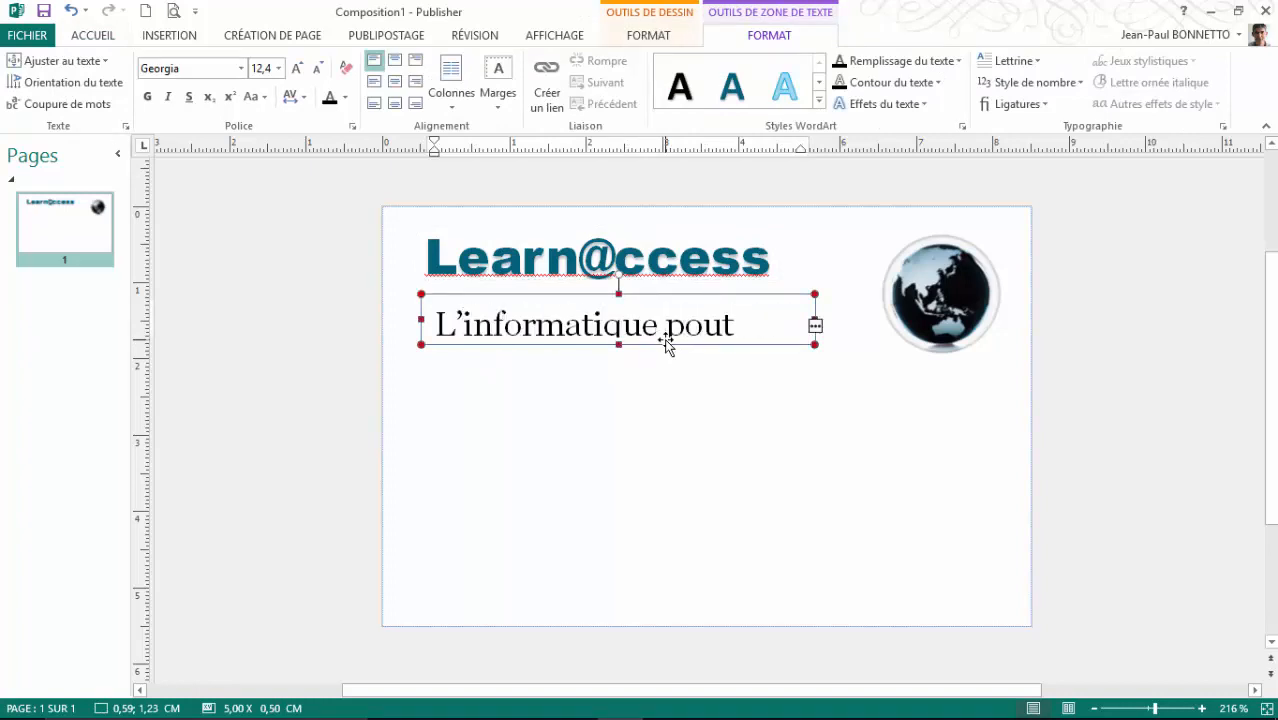
pyautogui.press('BackSpace')
pyautogui.press('BackSpace')
pyautogui.press('BackSpace')
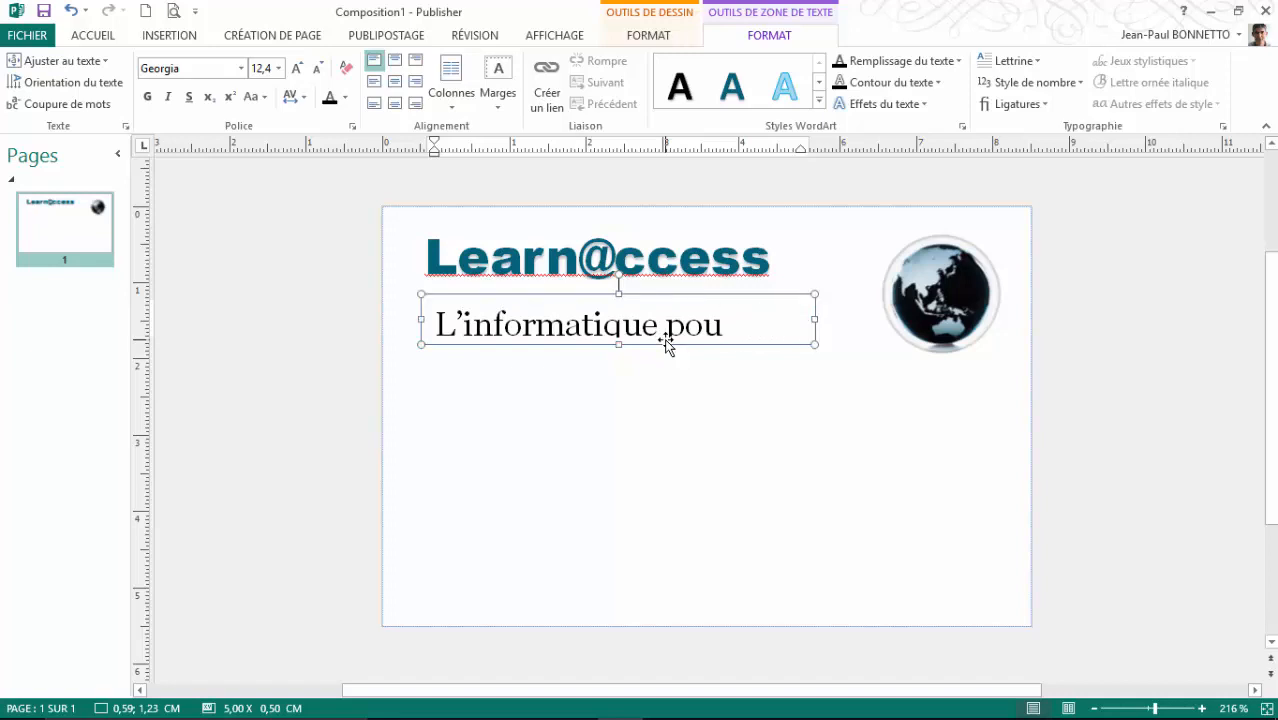
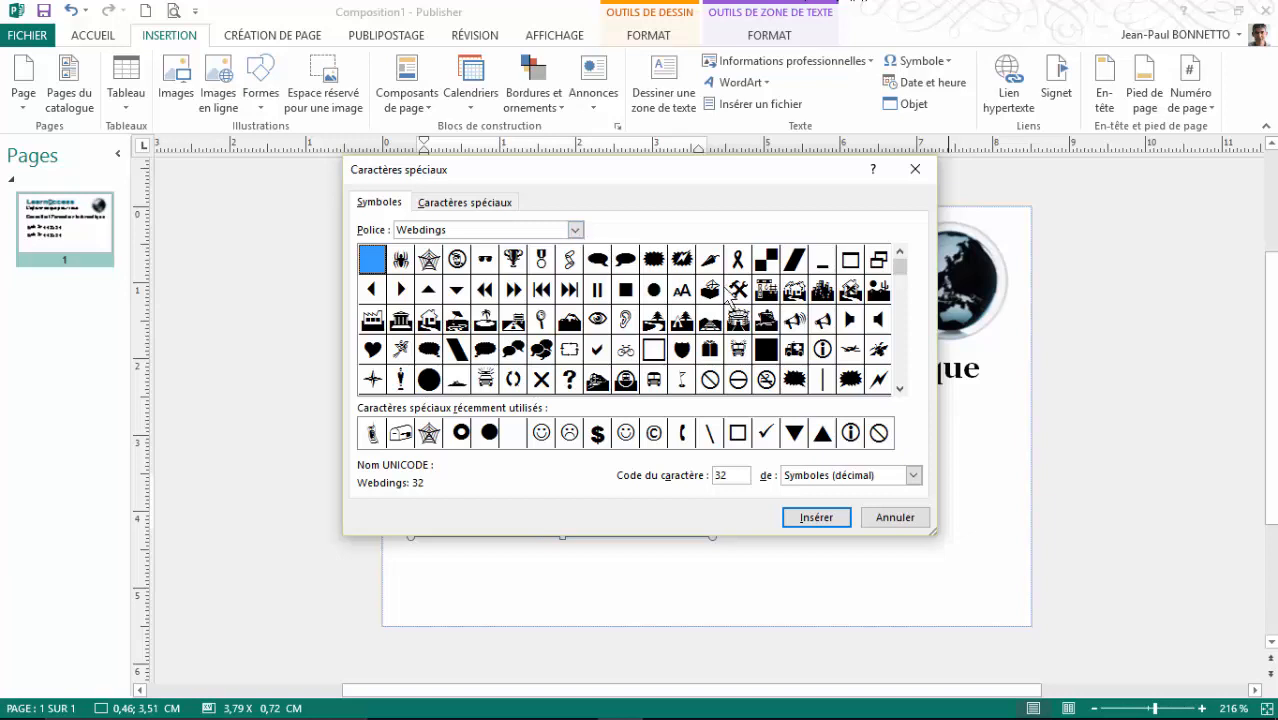
# Step: Insert the Wingdings envelope symbol at the start of the duplicated line
pyautogui.click(576, 231)
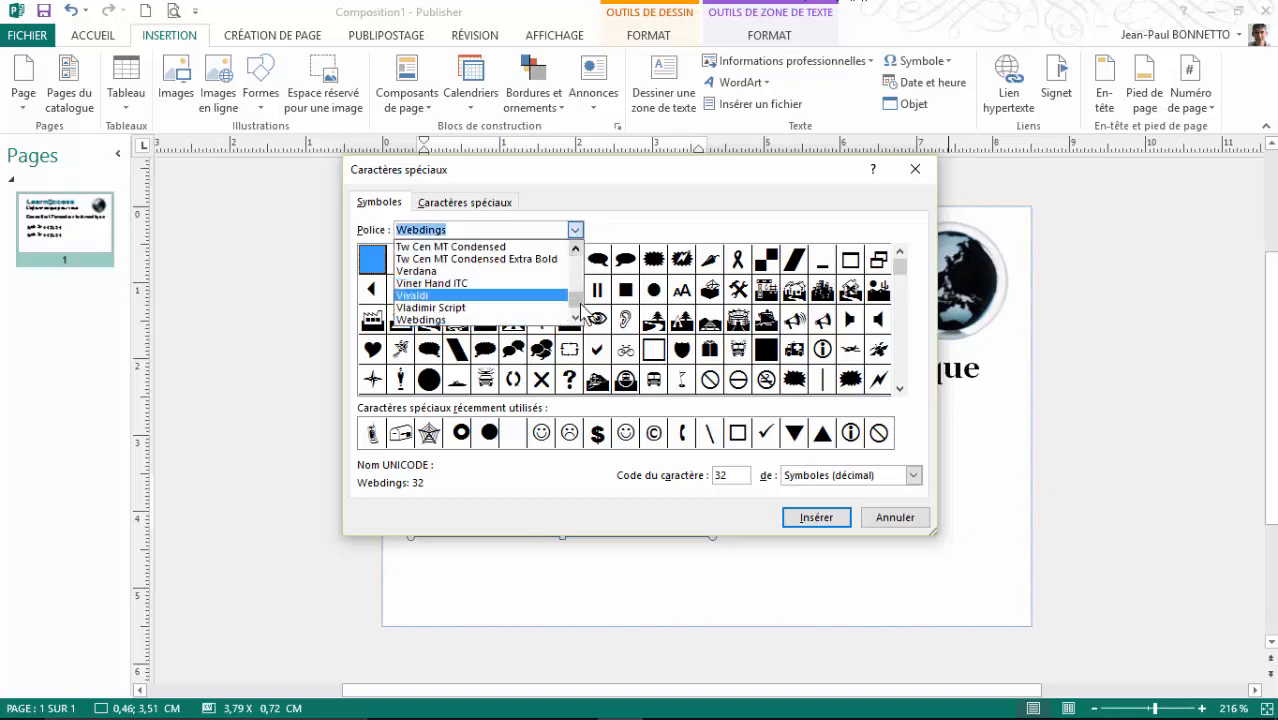
pyautogui.scroll(-2, 578, 318)
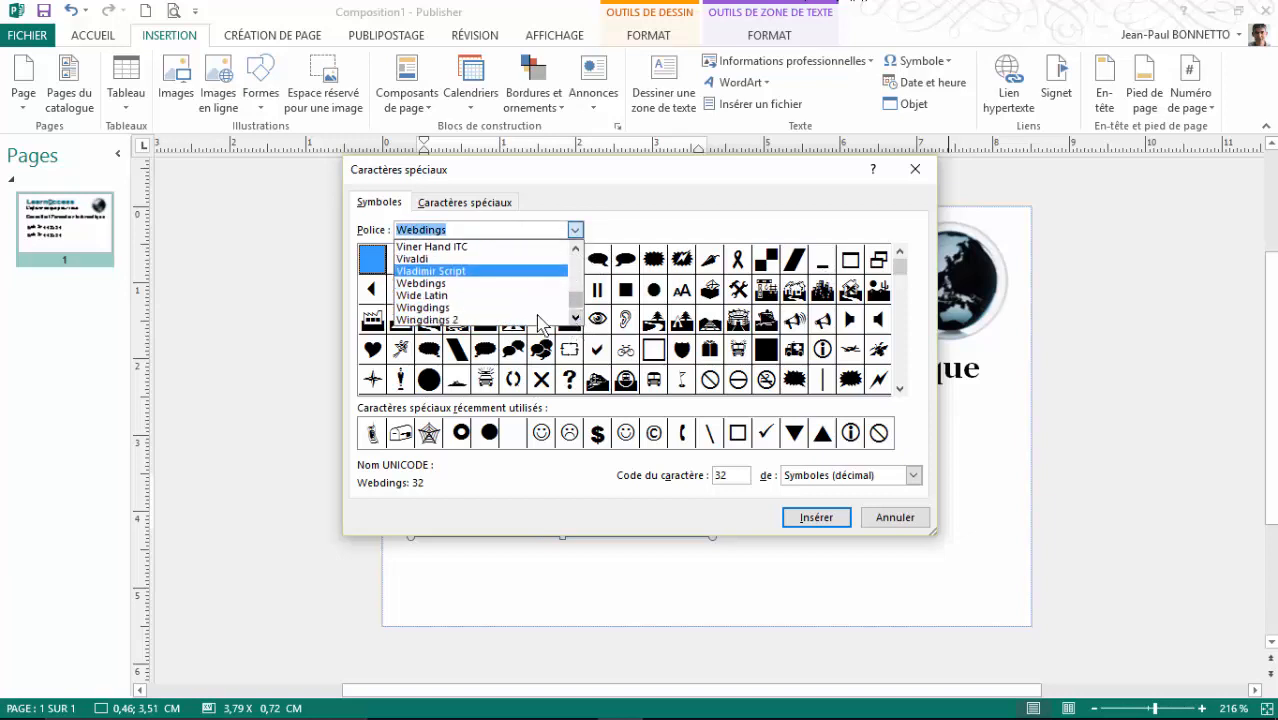
pyautogui.click(432, 320)
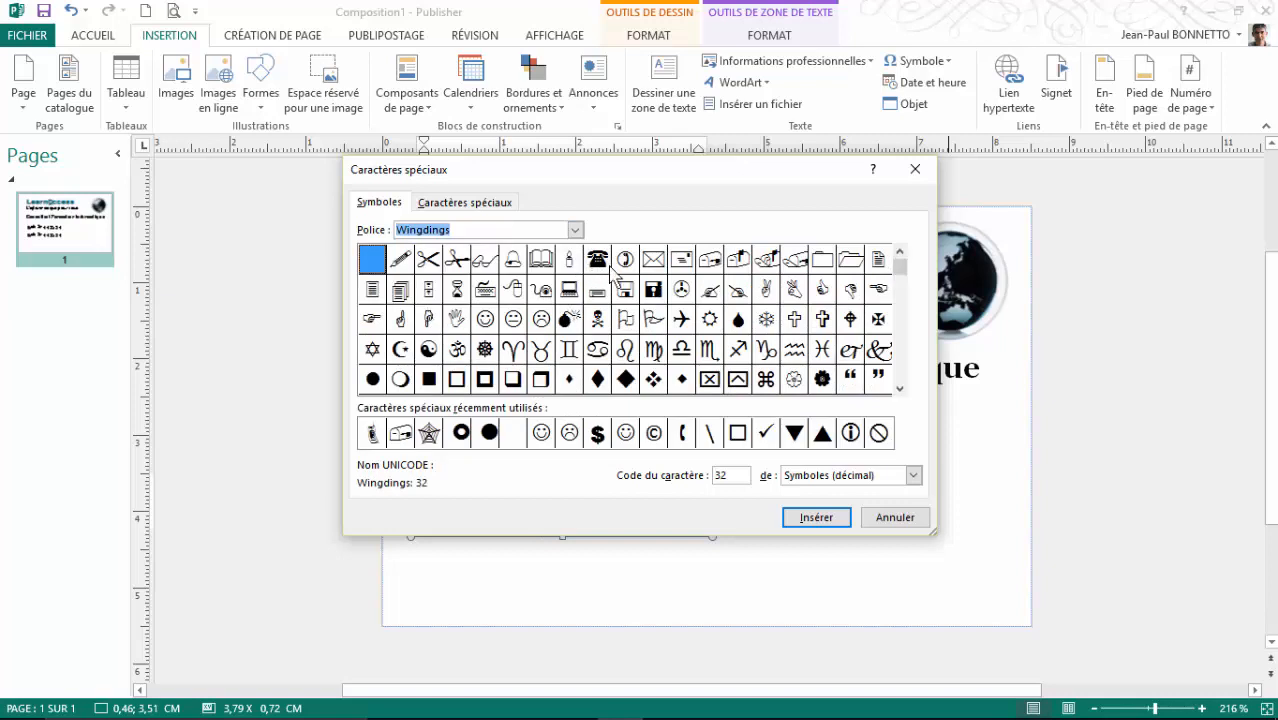
pyautogui.click(711, 260)
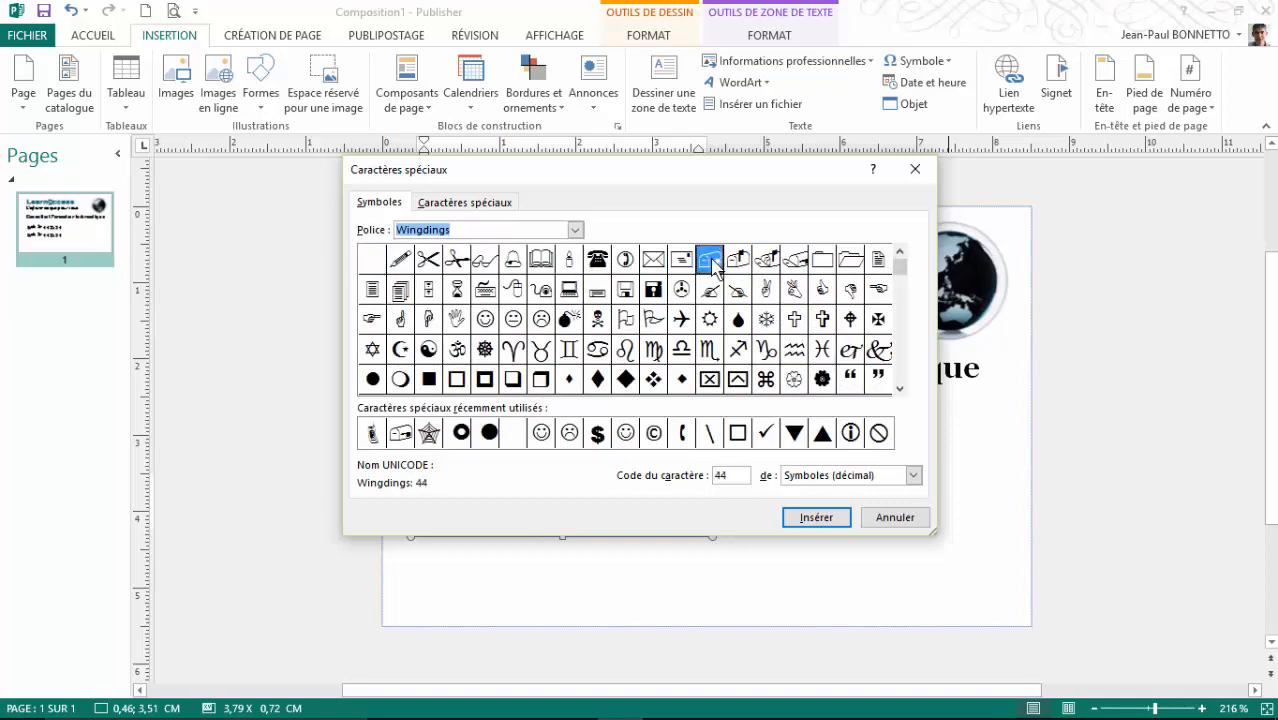
pyautogui.click(812, 519)
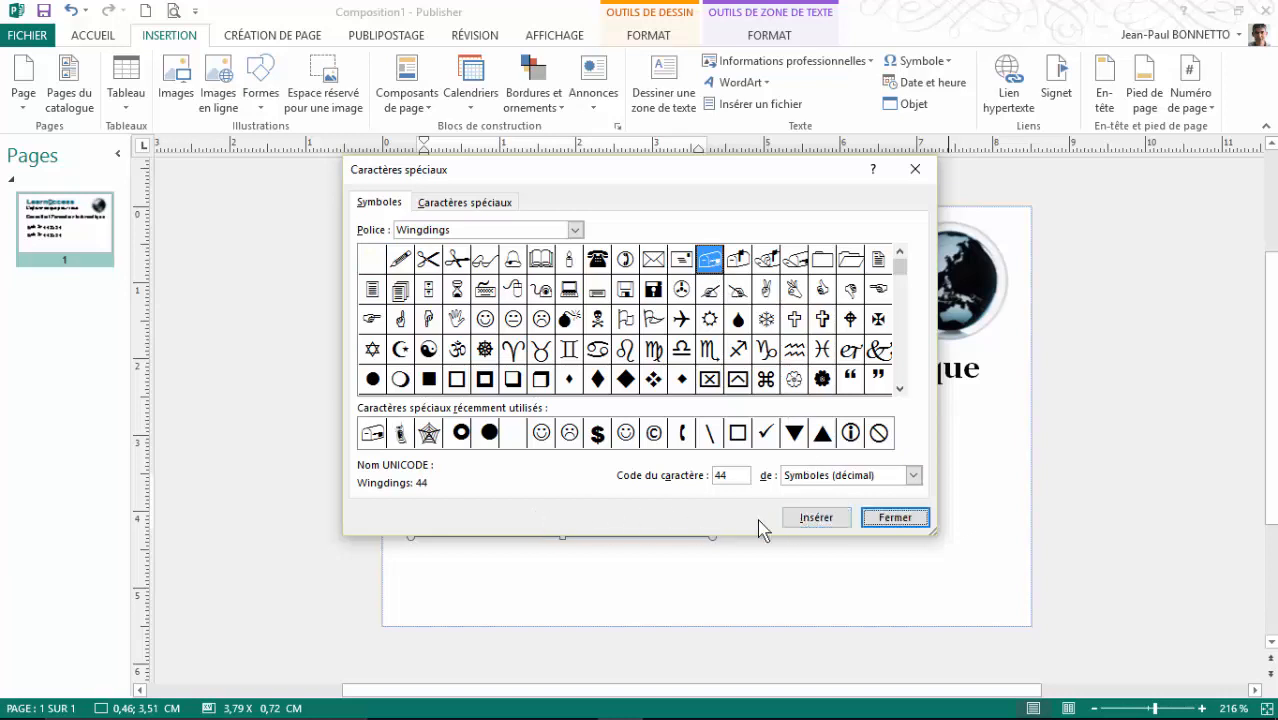
pyautogui.click(893, 517)
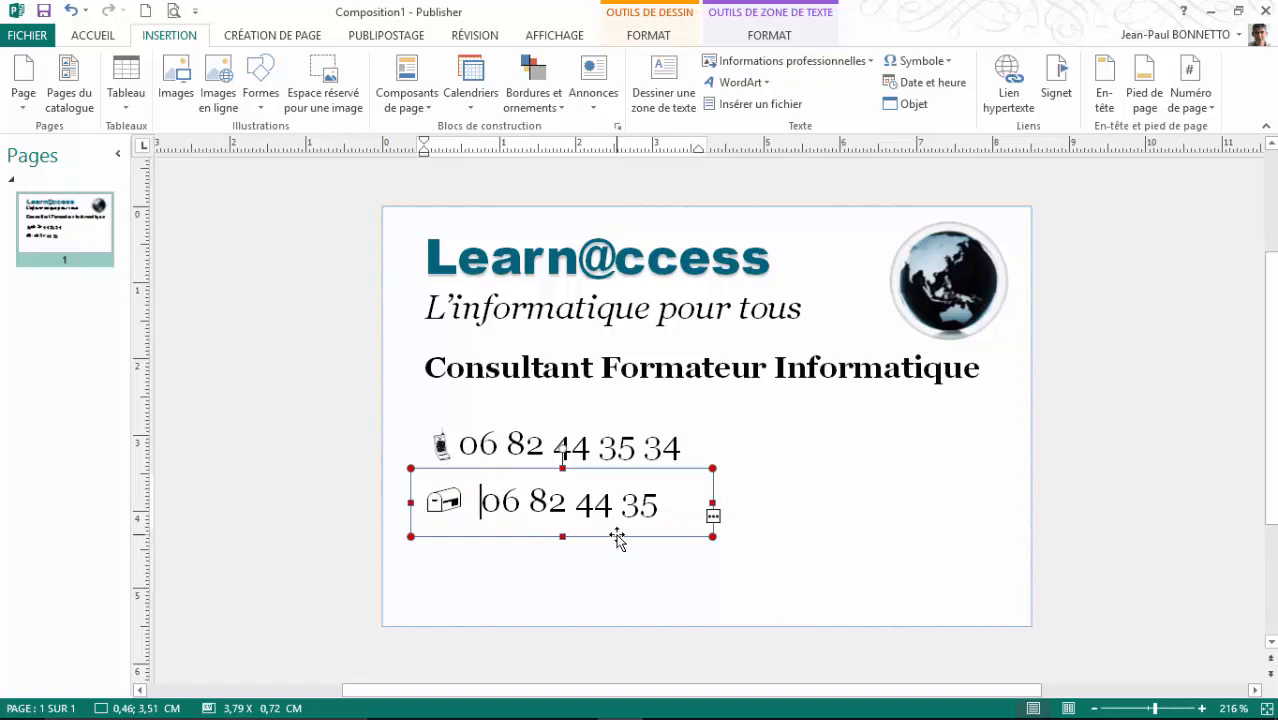
# Step: Replace the old phone number with the e-mail address after the envelope
pyautogui.write('jean')
pyautogui.press('BackSpace')
pyautogui.press('BackSpace')
pyautogui.press('BackSpace')
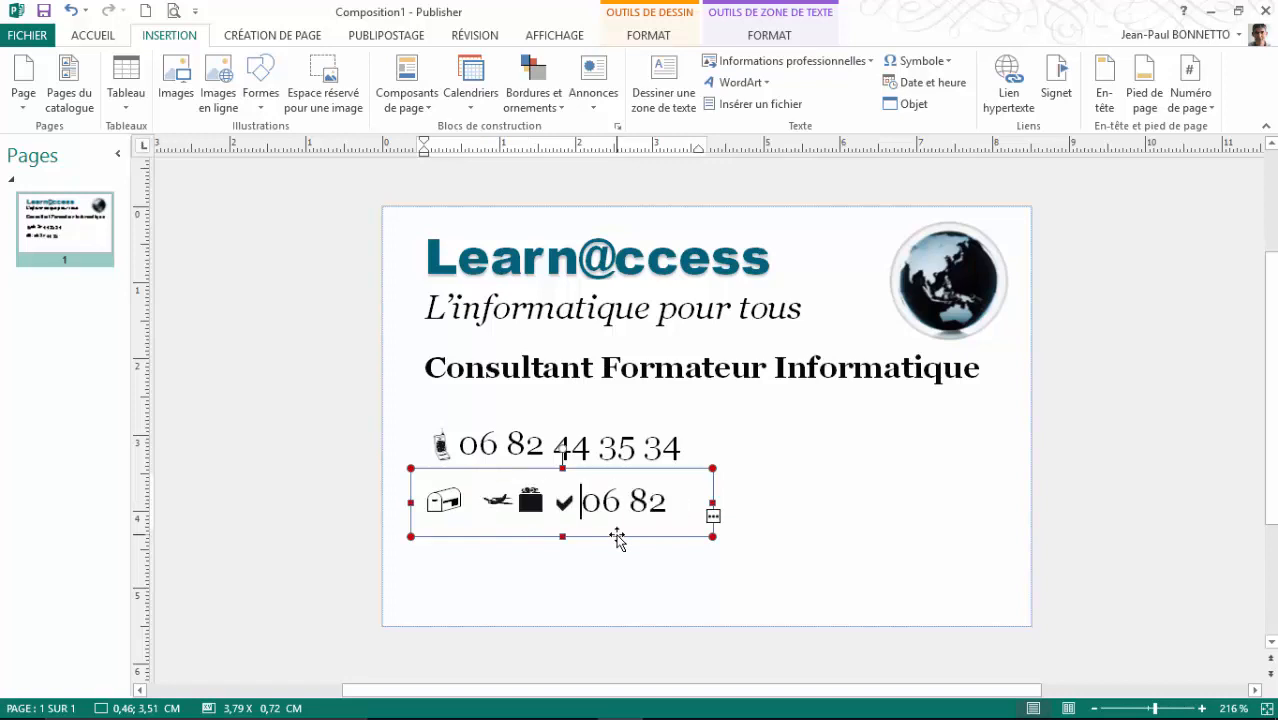
pyautogui.press('BackSpace')
pyautogui.press('Delete')
pyautogui.press('Delete')
pyautogui.press('Delete')
pyautogui.press('Delete')
pyautogui.press('Delete')
pyautogui.press('Delete')
pyautogui.press('Delete')
pyautogui.press('Delete')
pyautogui.press('Delete')
pyautogui.press('Delete')
pyautogui.press('Delete')
pyautogui.press('Delete')
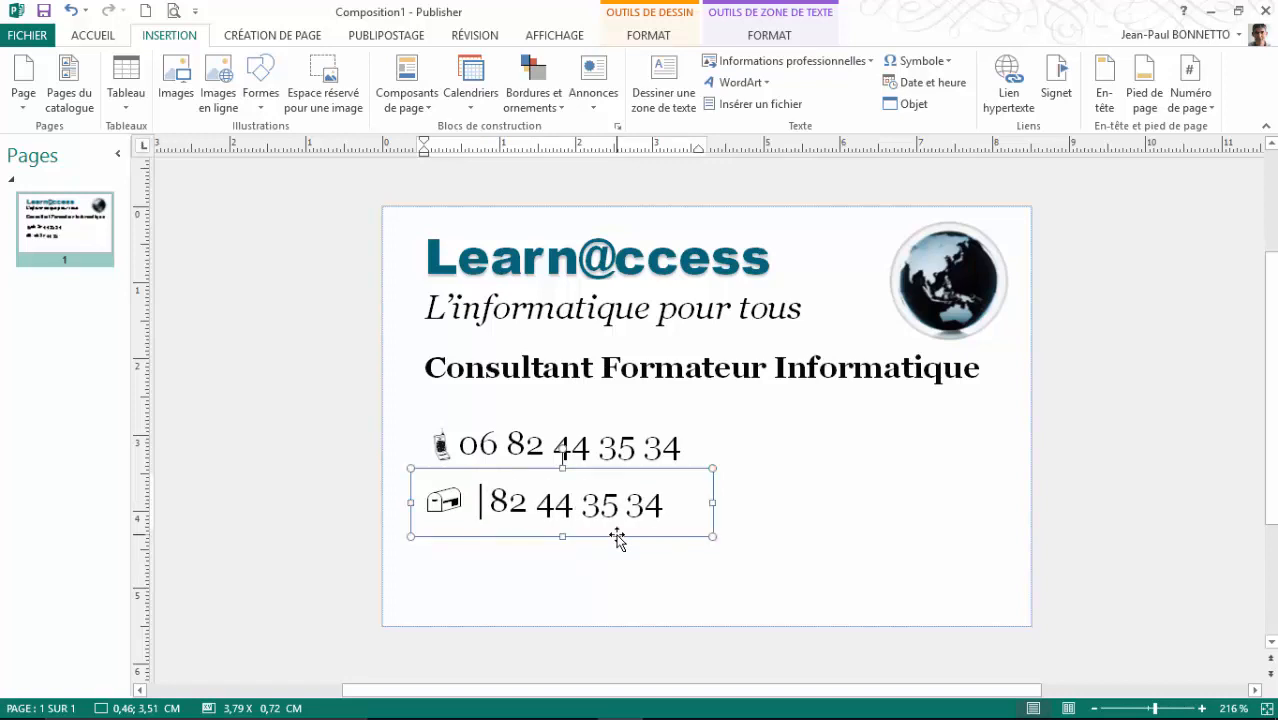
pyautogui.press('Delete')
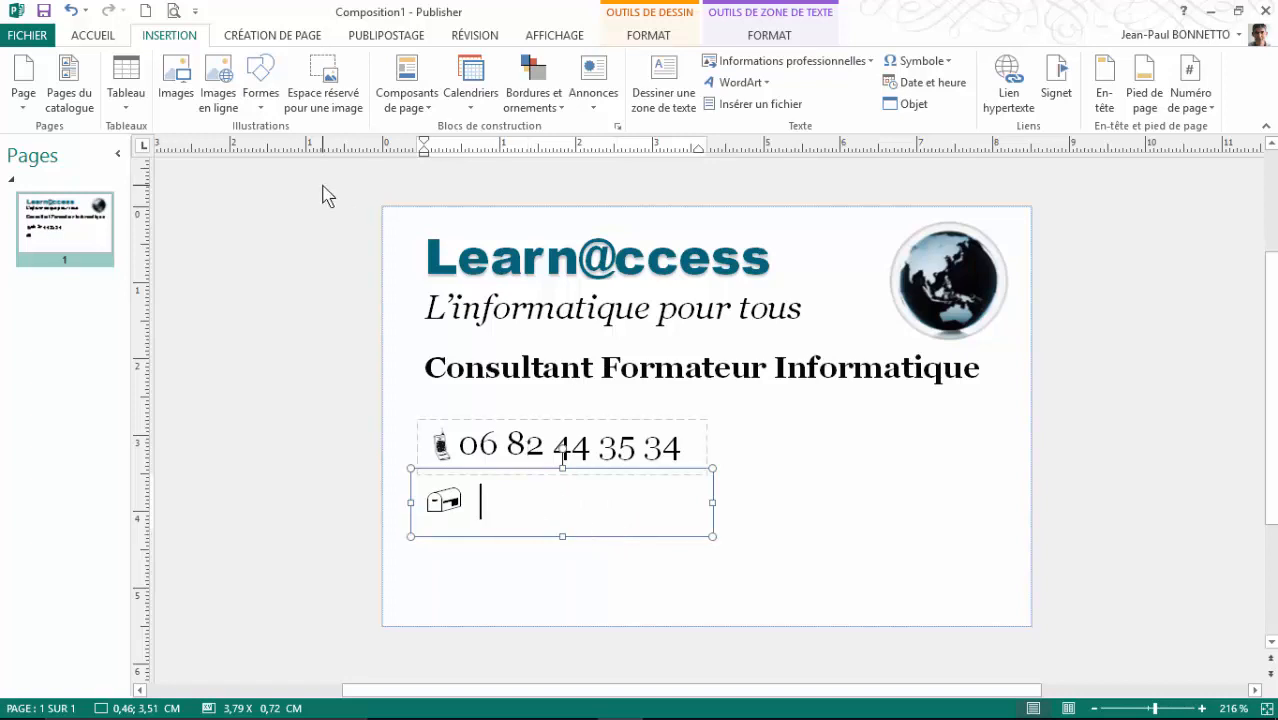
pyautogui.click(110, 38)
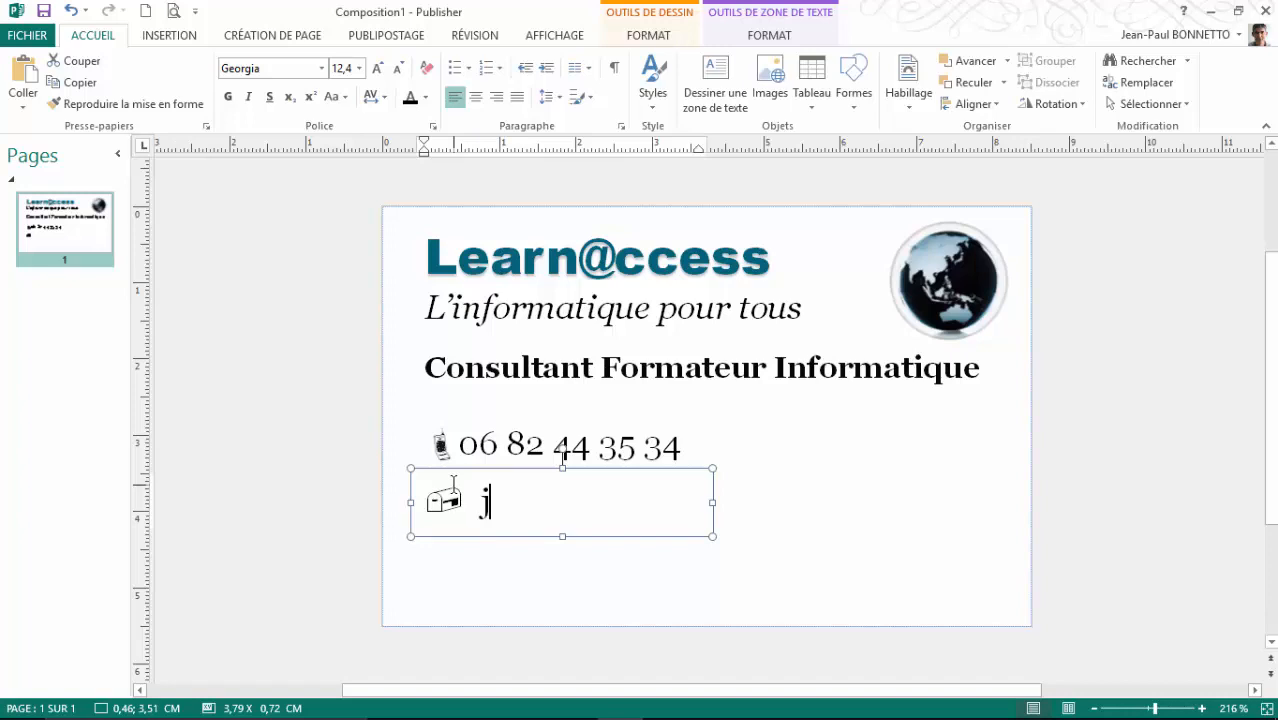
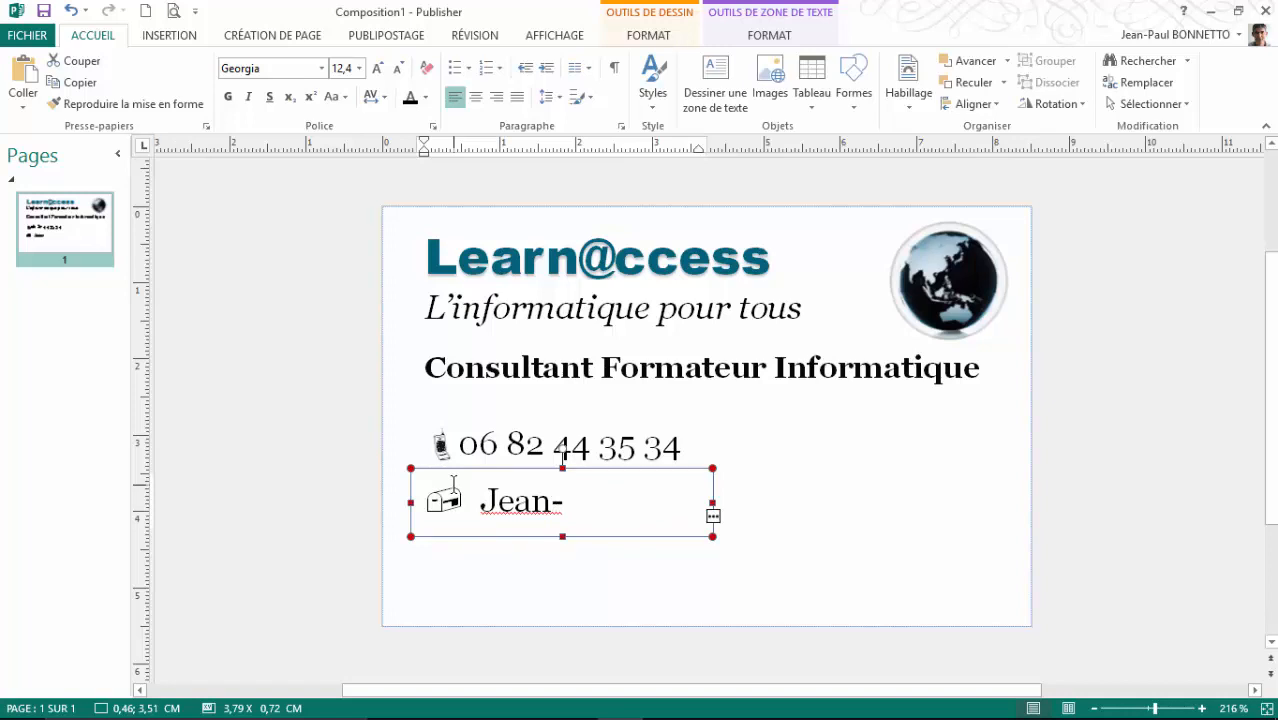
# Step: Widen the e-mail text box and make the whole address lowercase
pyautogui.moveTo(713, 509); pyautogui.dragTo(971, 497)
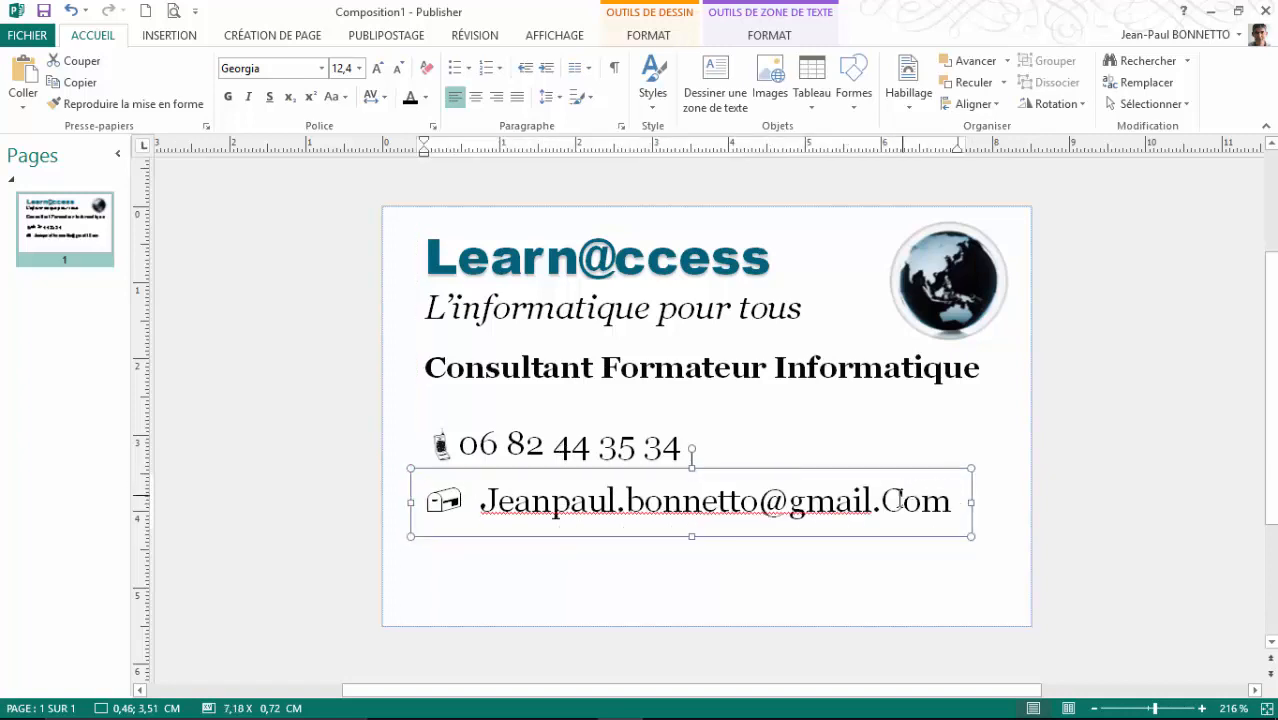
pyautogui.moveTo(880, 500); pyautogui.dragTo(903, 500)
pyautogui.write('c')
pyautogui.click(494, 500)
pyautogui.press('BackSpace')
pyautogui.write('j')
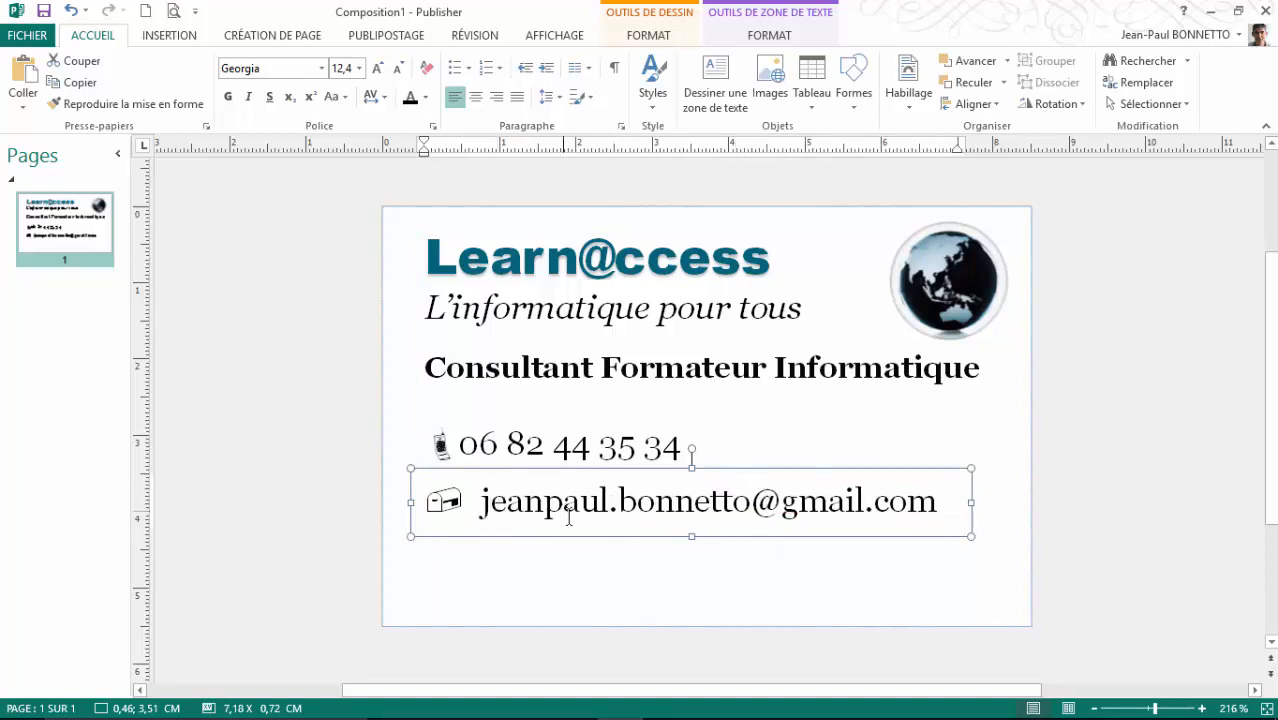
pyautogui.click(651, 535)
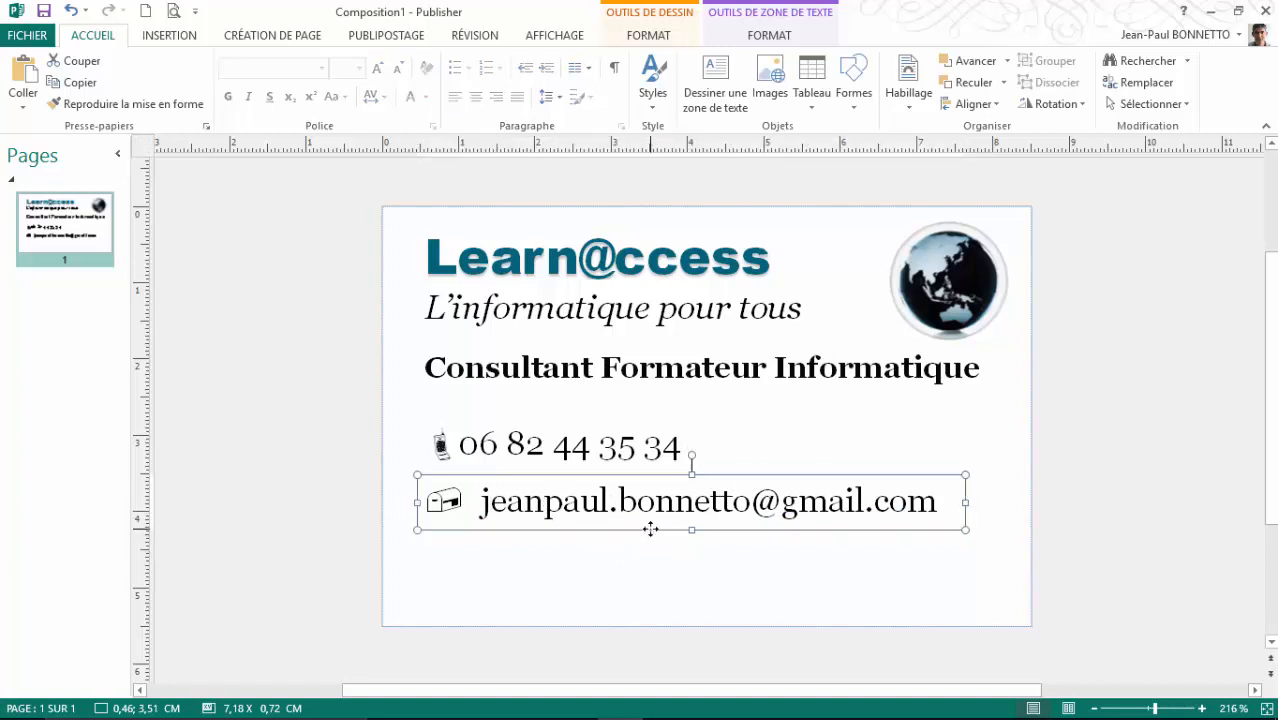
# Step: Paste a copy of the e-mail text box and move it below the e-mail line
pyautogui.hotkey('ctrl', 'v')
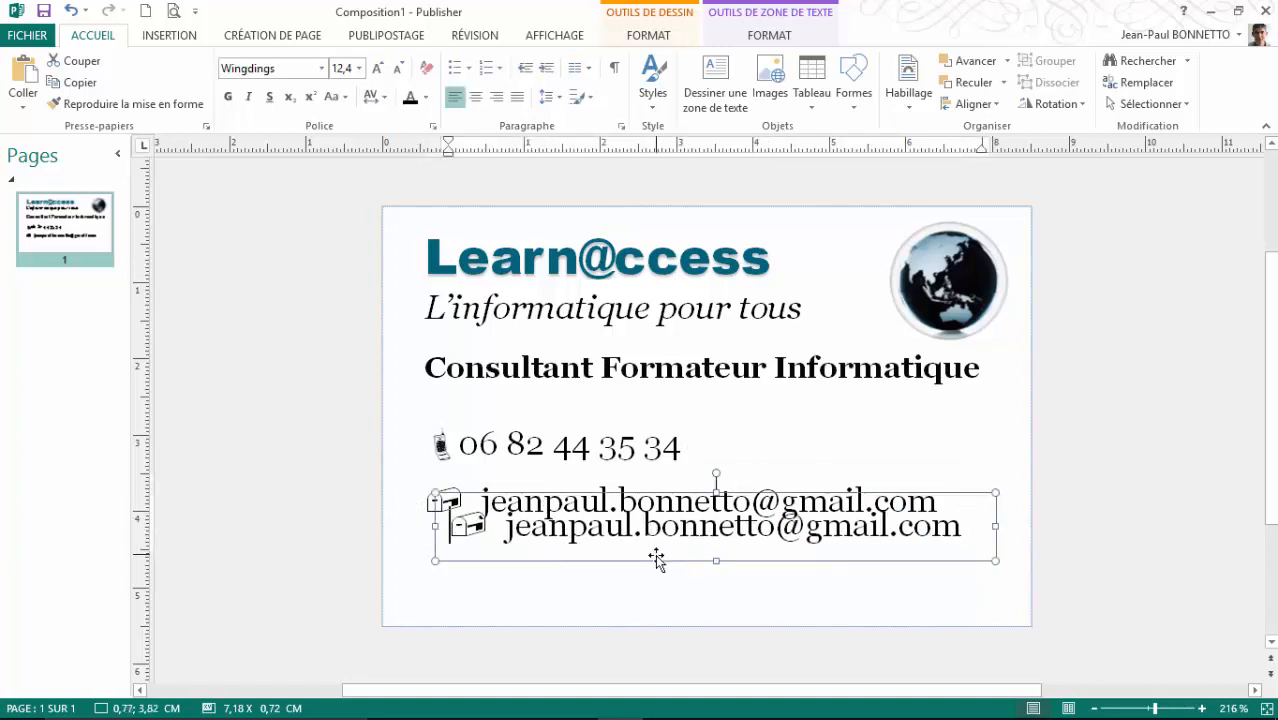
pyautogui.click(655, 564)
pyautogui.click(655, 545)
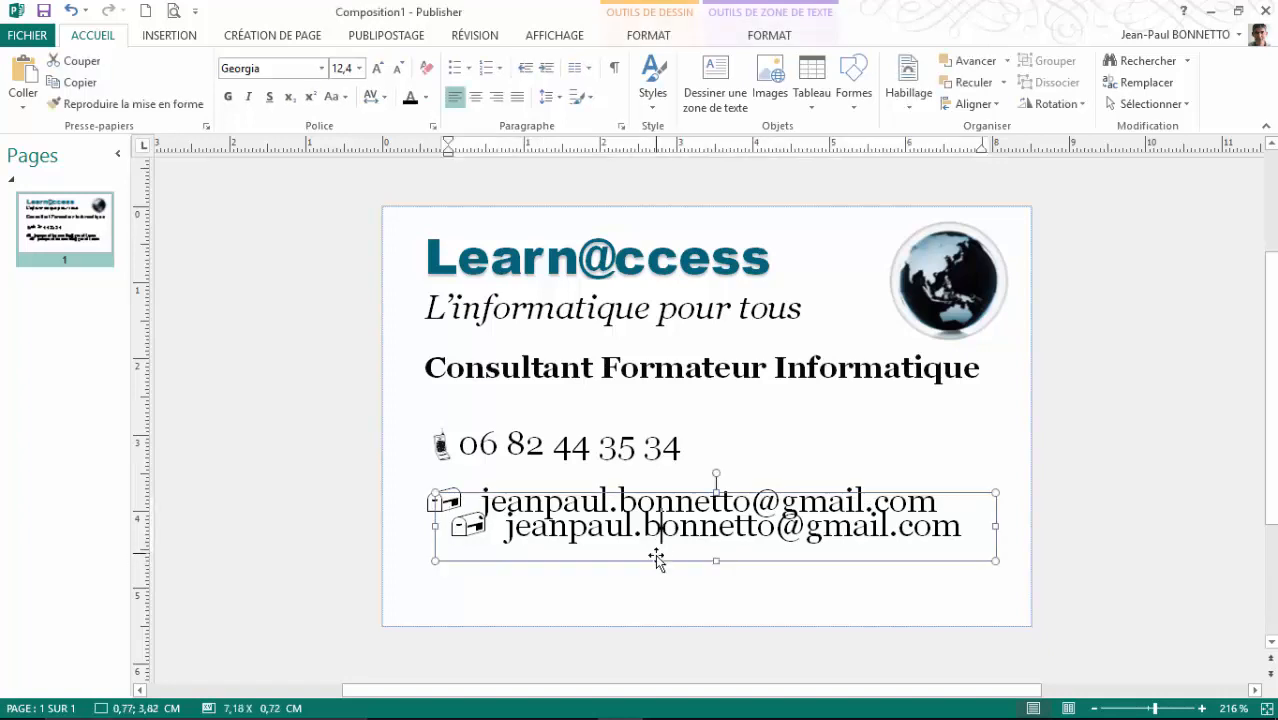
pyautogui.moveTo(656, 551); pyautogui.dragTo(630, 590)
# Step: Replace the copy's envelope with the Webdings spider-web symbol
pyautogui.moveTo(465, 553); pyautogui.dragTo(430, 558)
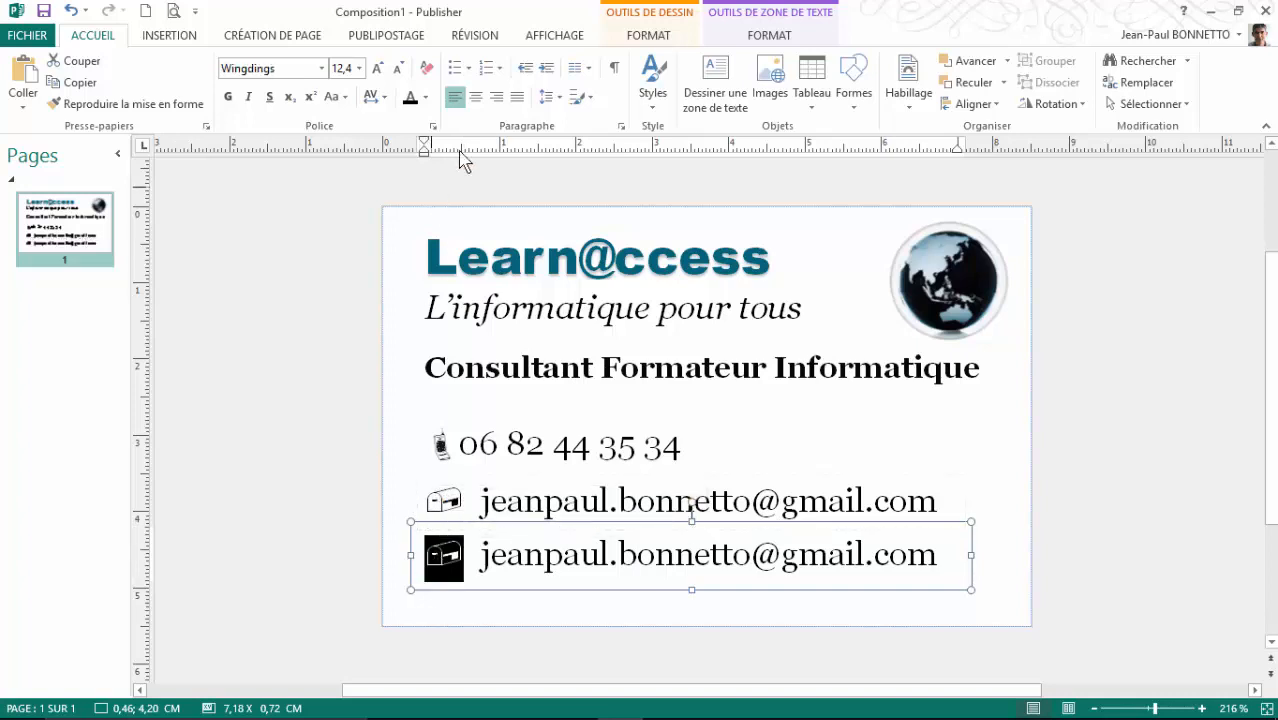
pyautogui.click(648, 36)
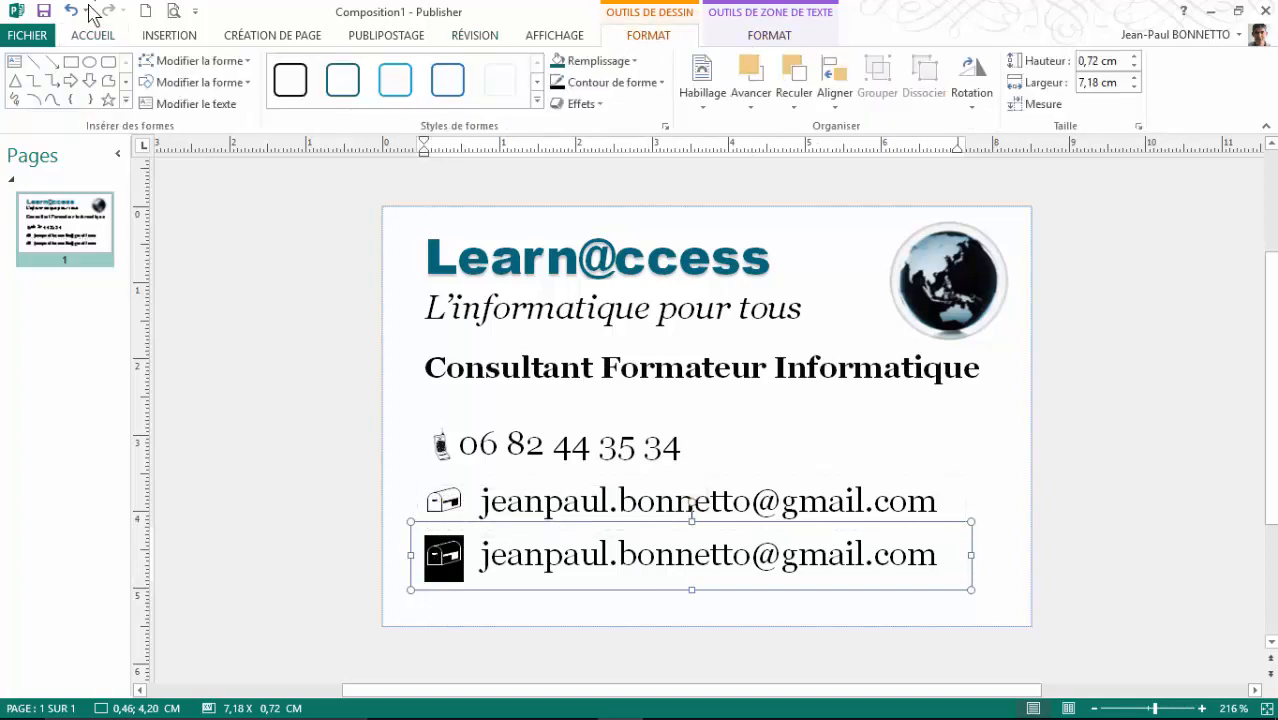
pyautogui.click(178, 37)
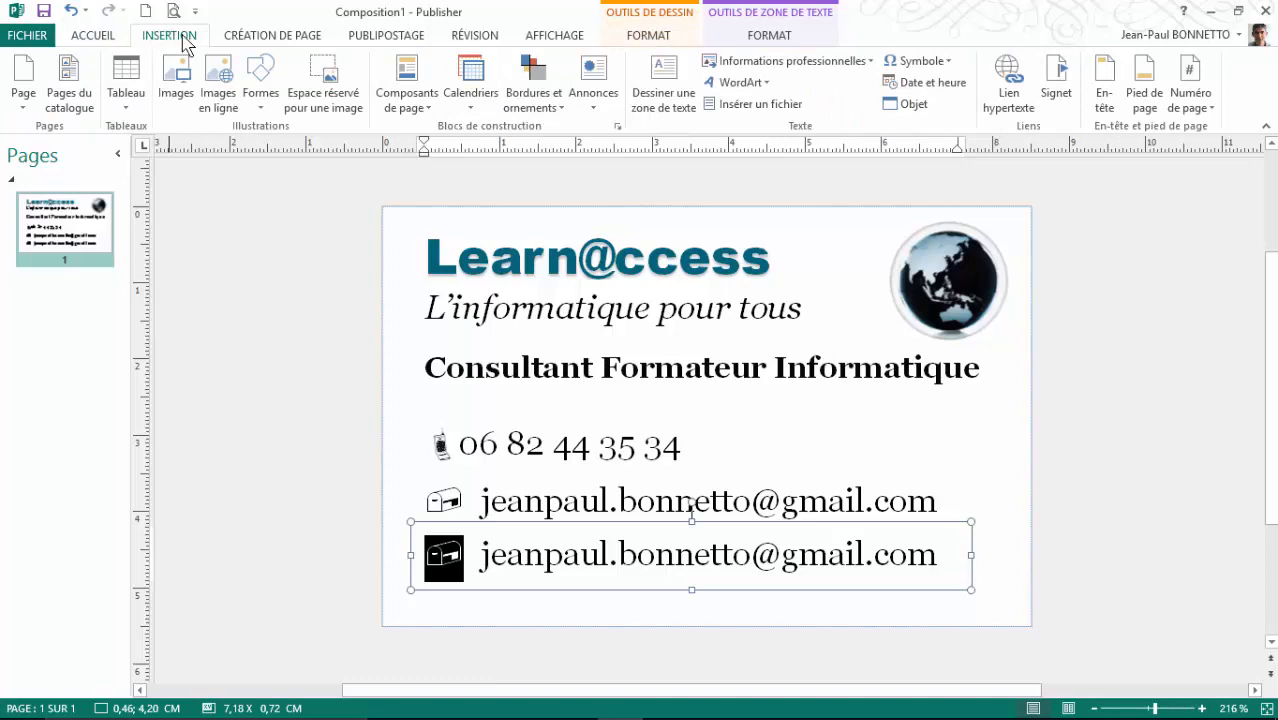
pyautogui.click(945, 64)
pyautogui.click(948, 198)
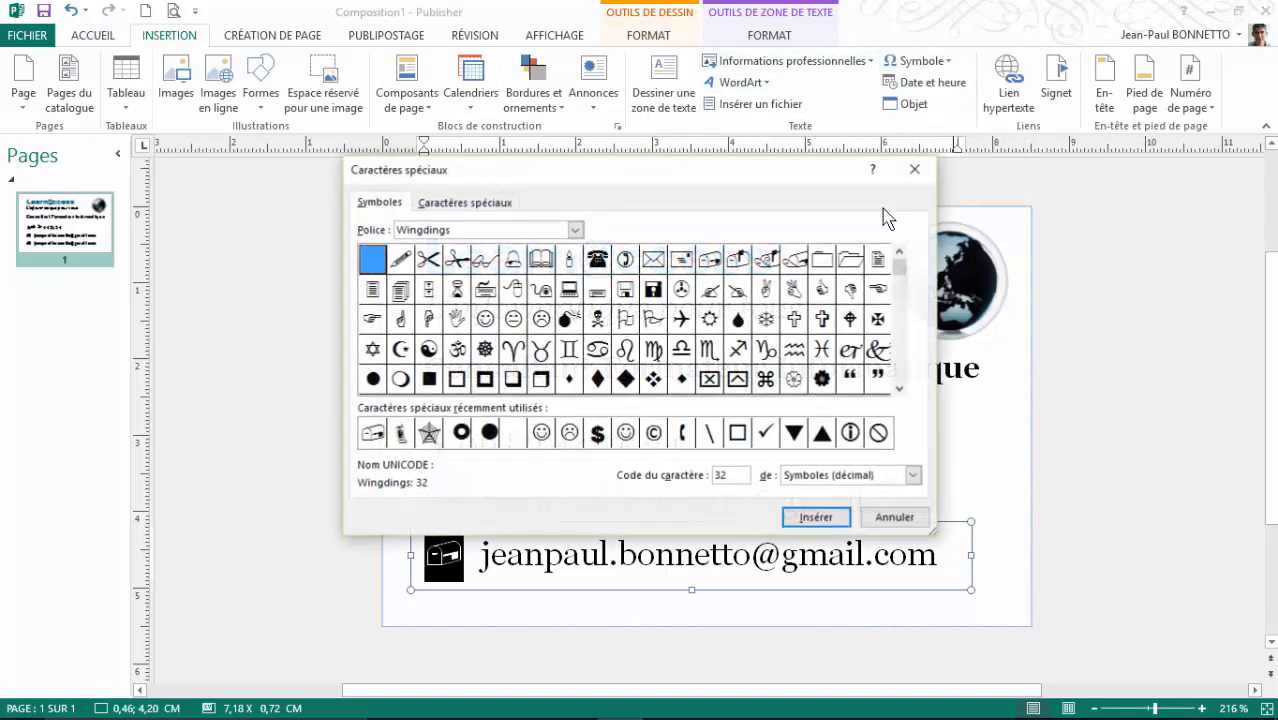
pyautogui.click(576, 230)
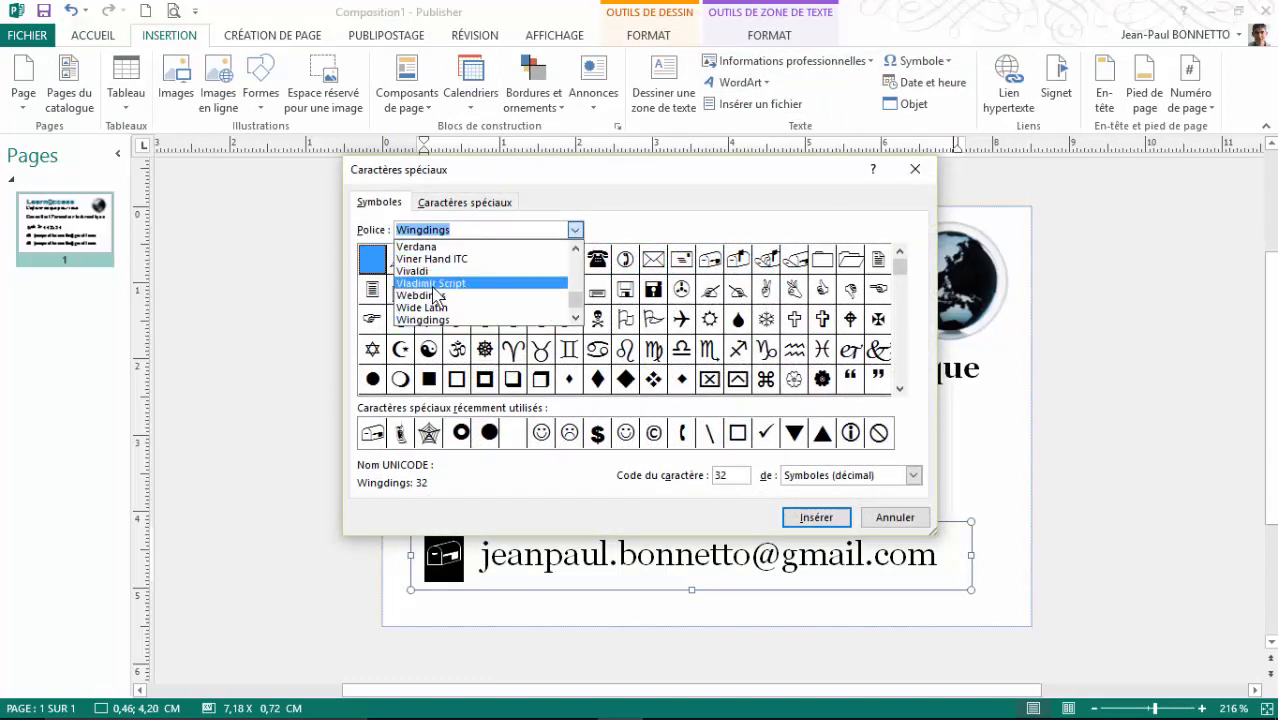
pyautogui.click(432, 305)
pyautogui.click(430, 261)
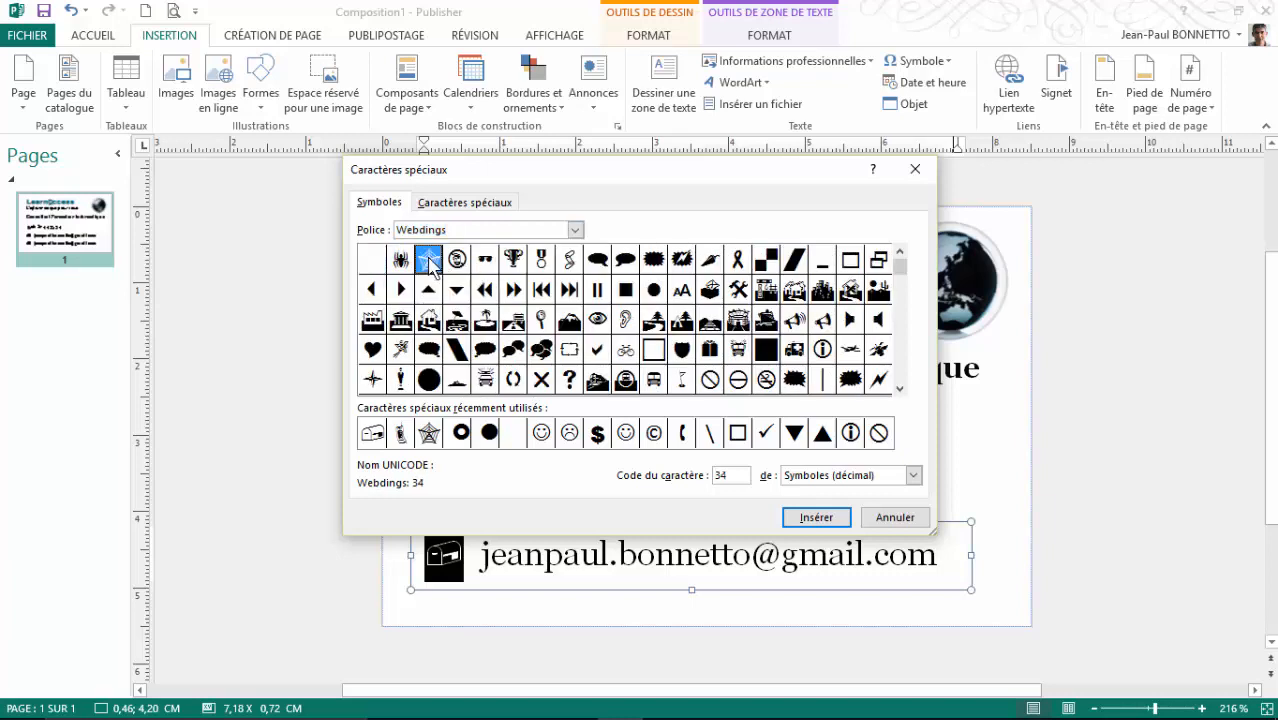
pyautogui.click(816, 519)
pyautogui.click(895, 517)
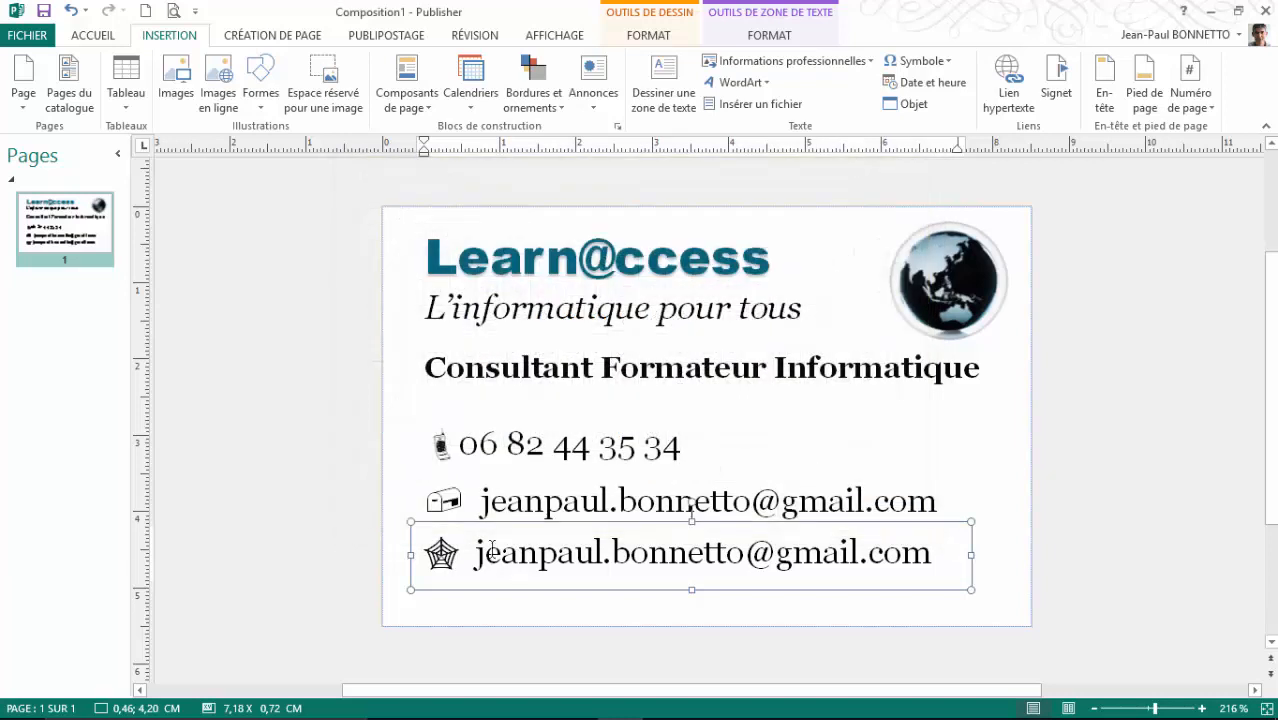
pyautogui.moveTo(478, 552); pyautogui.dragTo(926, 548)
pyautogui.write('www')
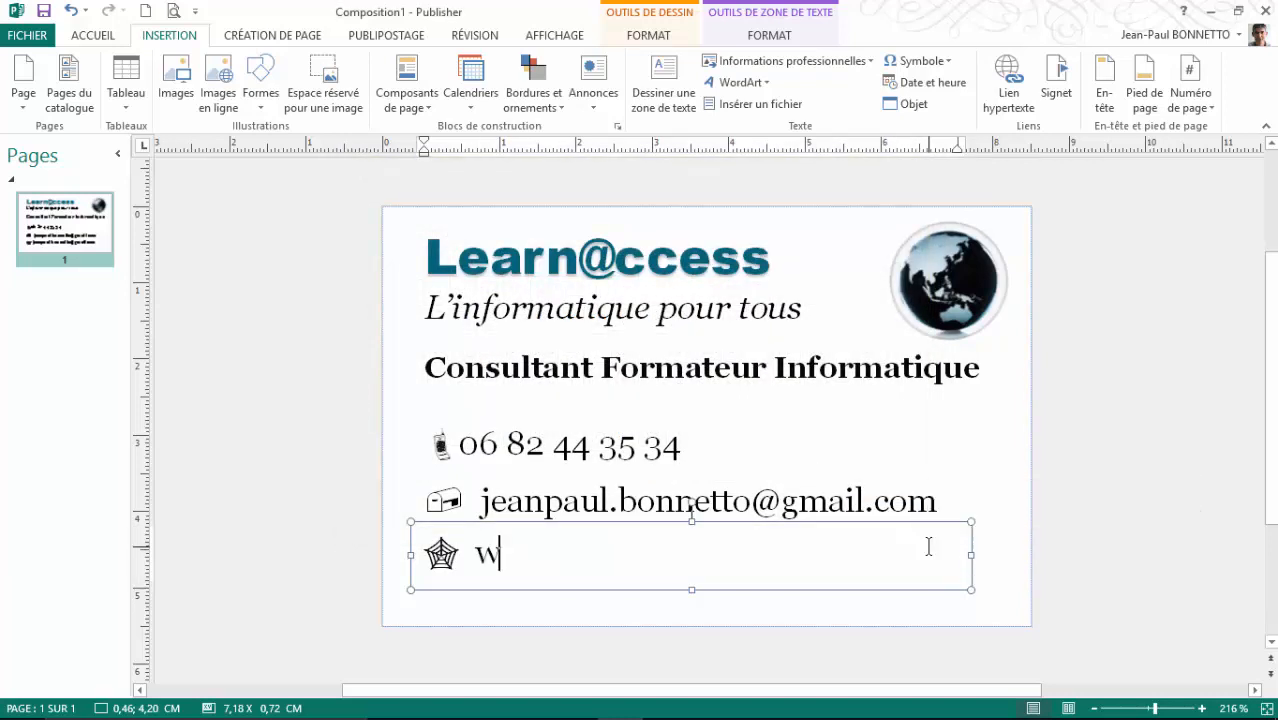
pyautogui.write('.learna')
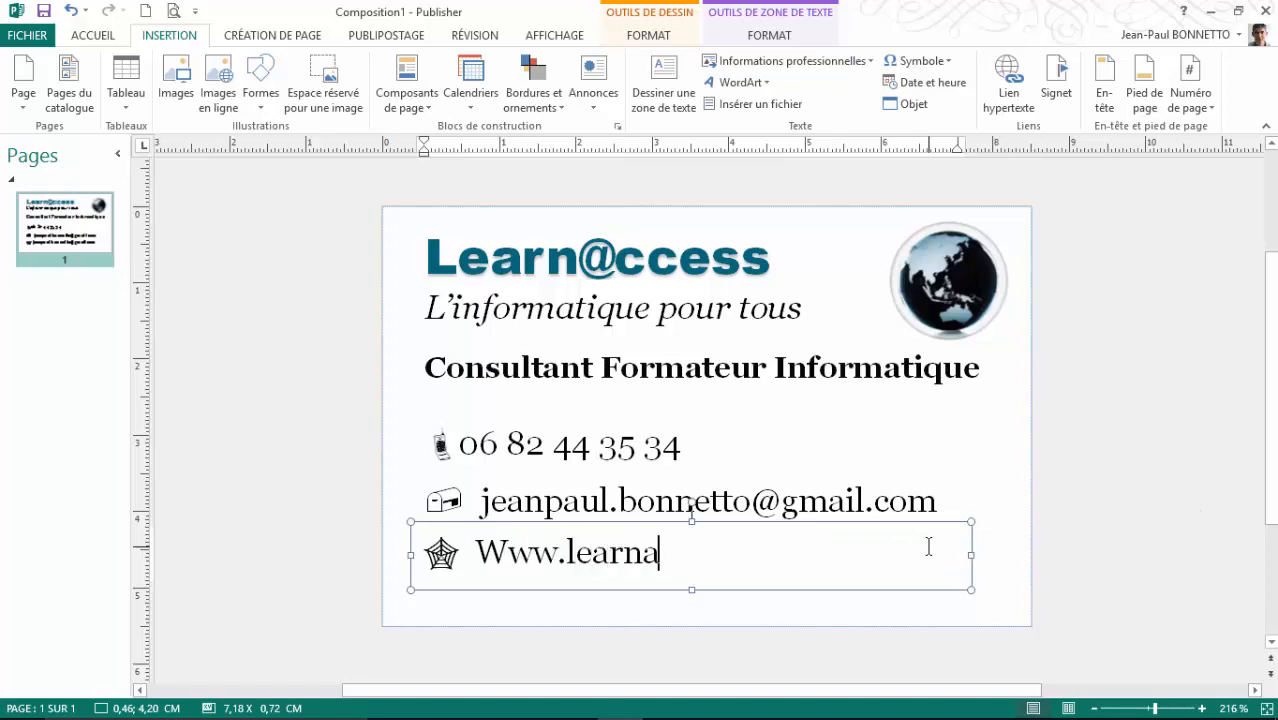
pyautogui.write('ccess.fr')
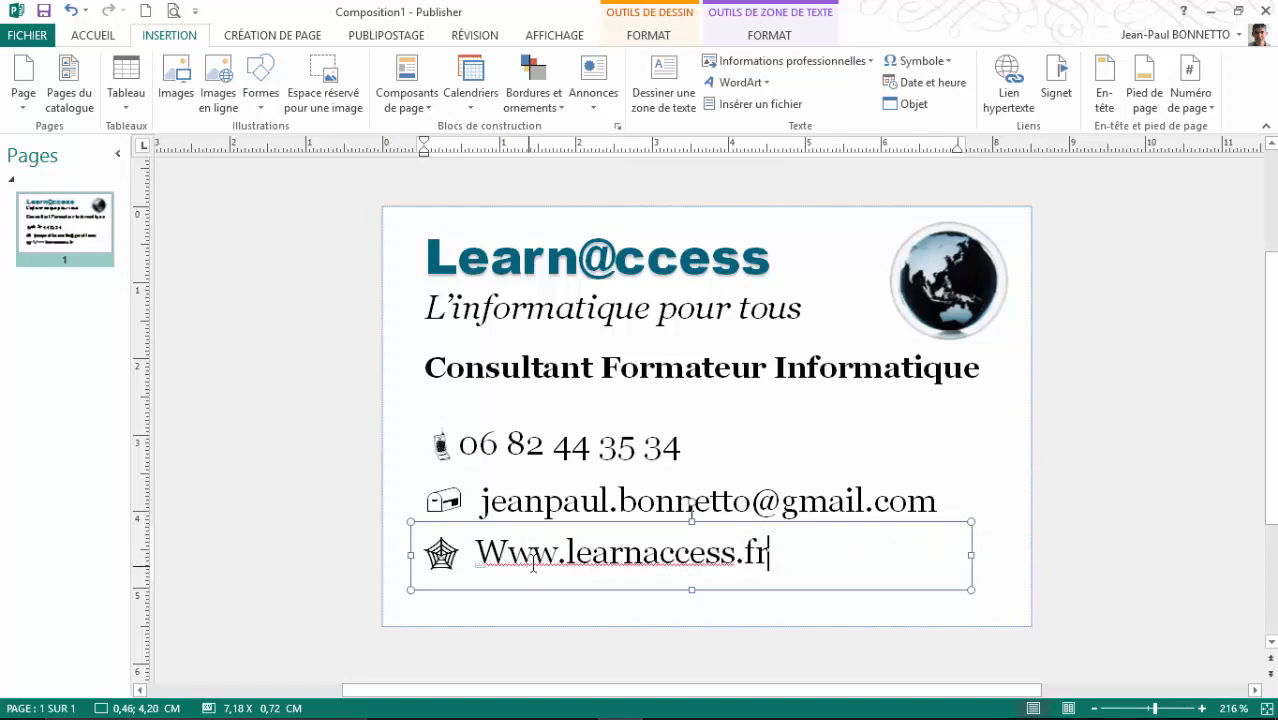
pyautogui.click(504, 552)
pyautogui.press('BackSpace')
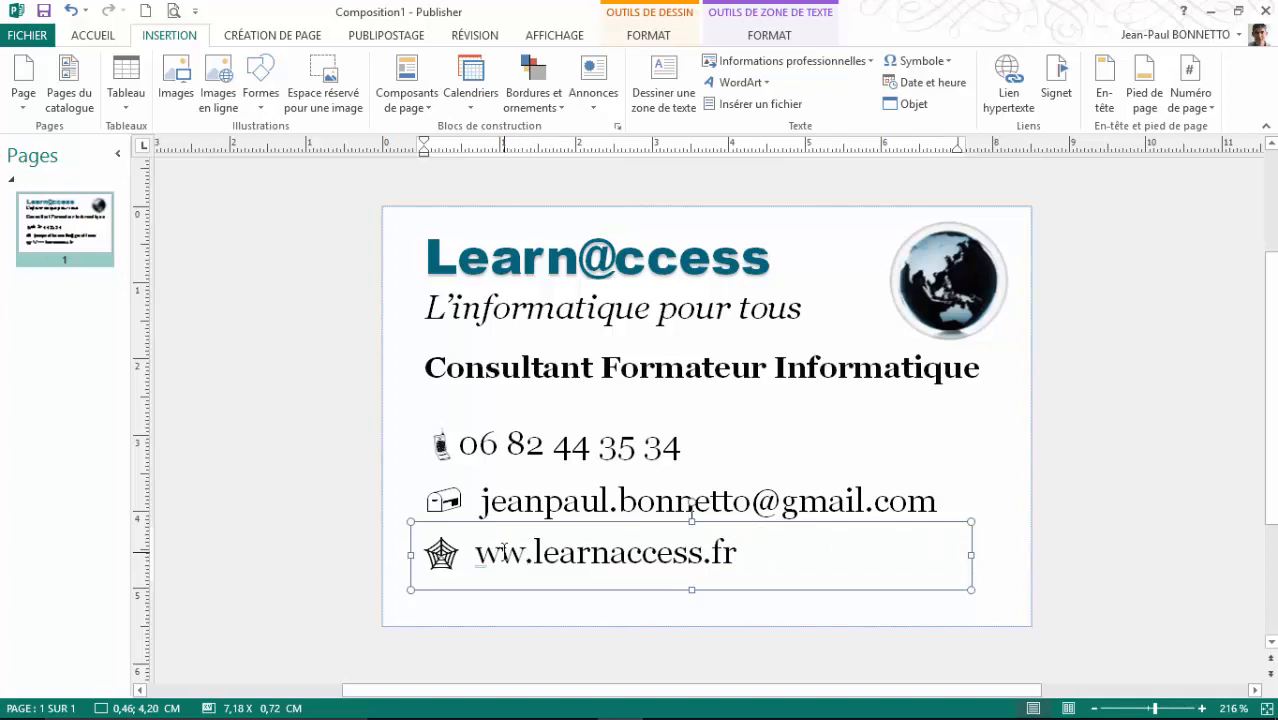
pyautogui.write('w')
pyautogui.click(372, 563)
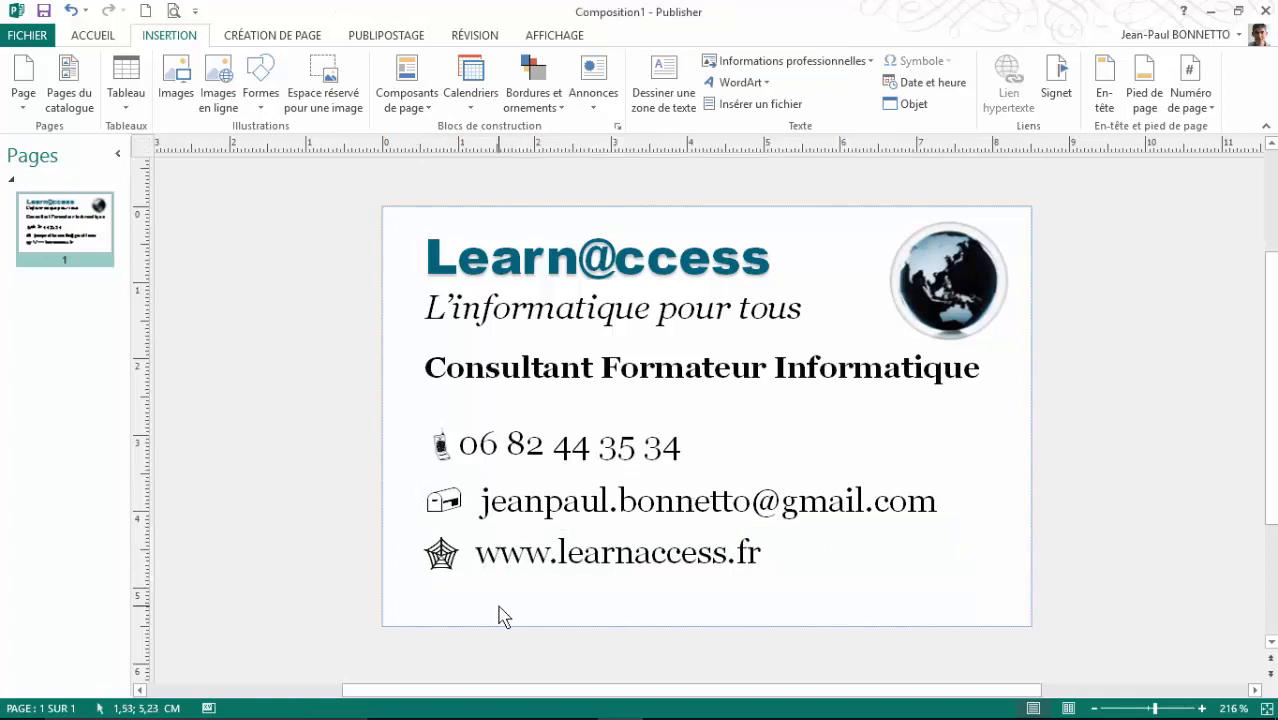
# Step: Nudge the Consultant Formateur Informatique title box slightly higher
pyautogui.click(543, 368)
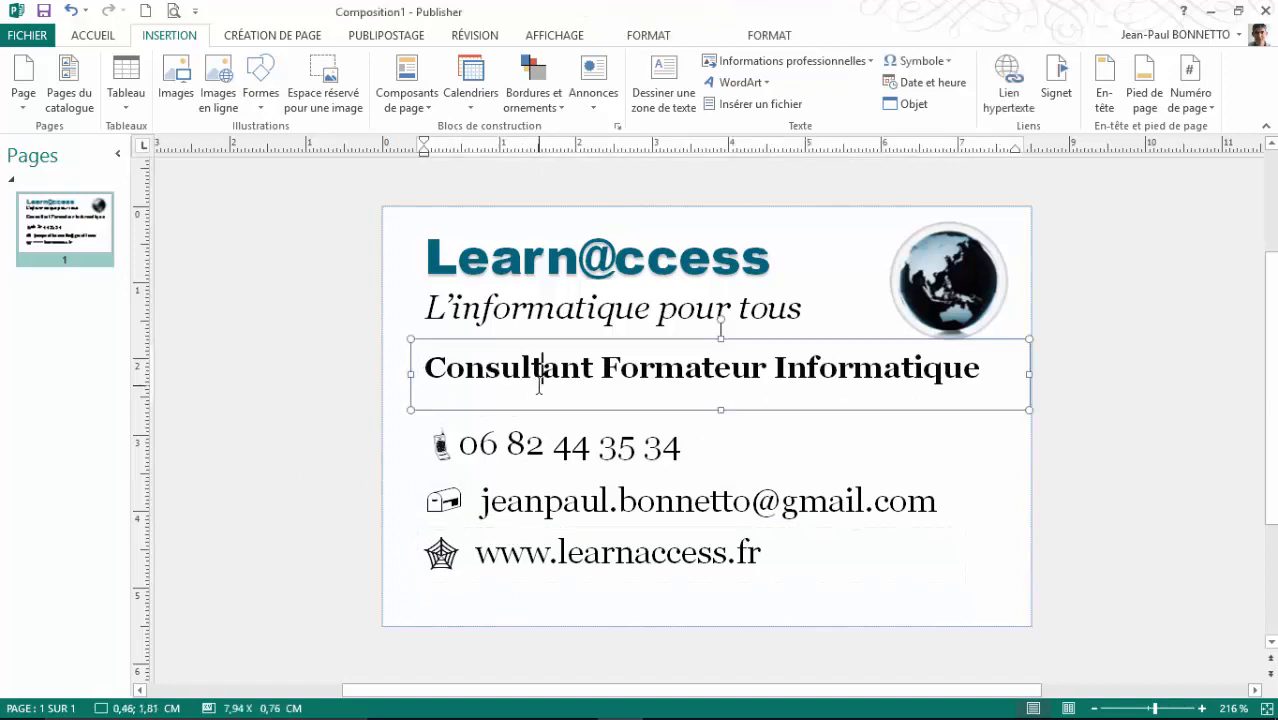
pyautogui.moveTo(575, 339); pyautogui.dragTo(576, 326)
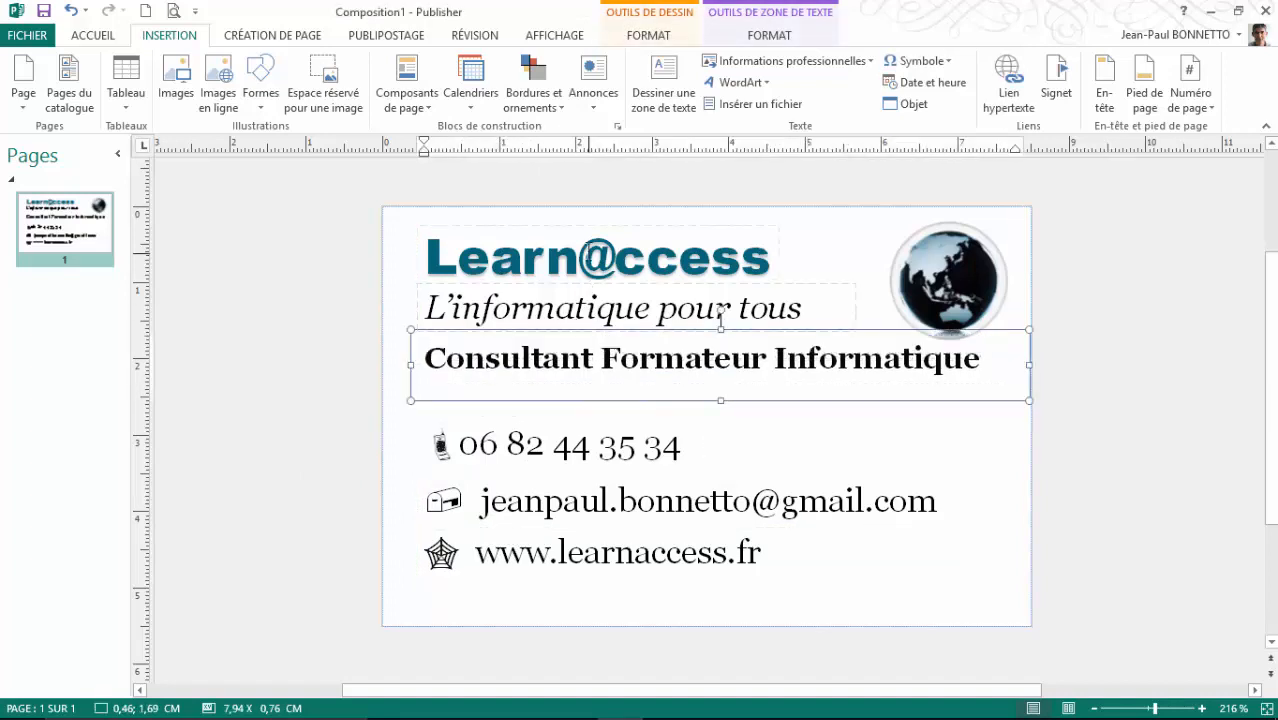
pyautogui.click(567, 222)
pyautogui.click(940, 280)
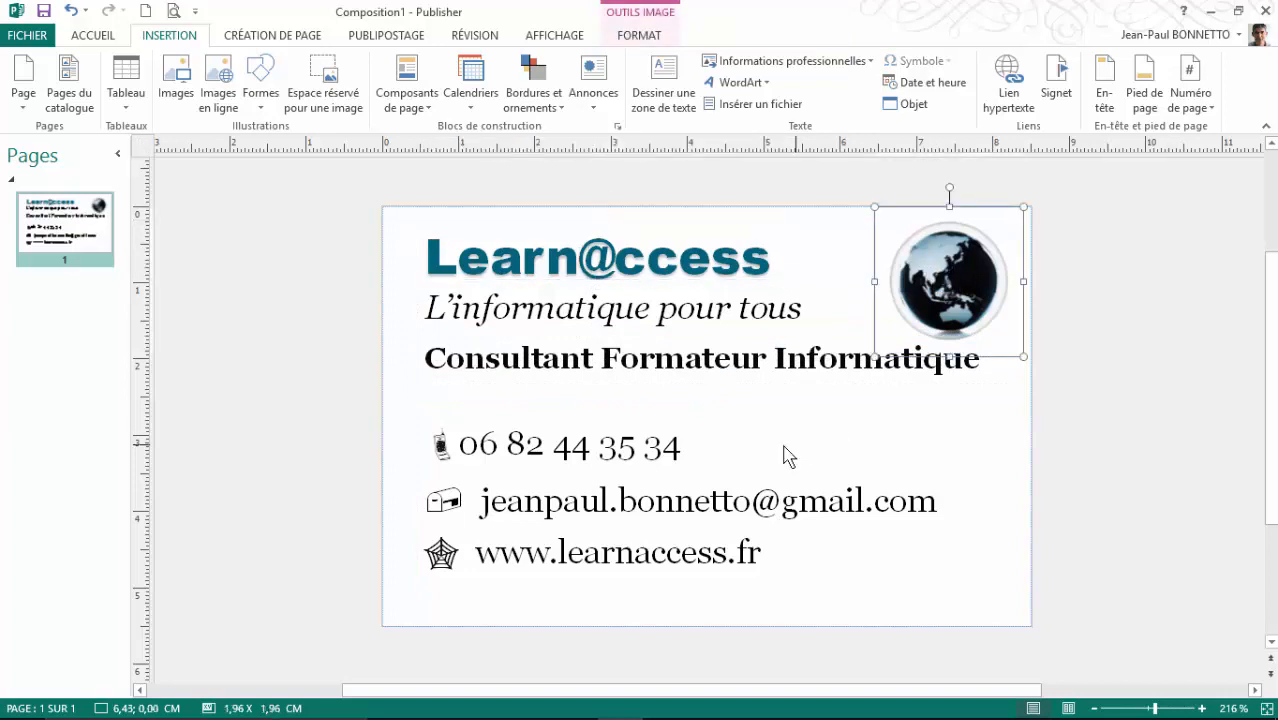
pyautogui.click(785, 451)
# Step: Colour the phone number digits teal by sampling the Learn@ccess heading's colour
pyautogui.click(649, 478)
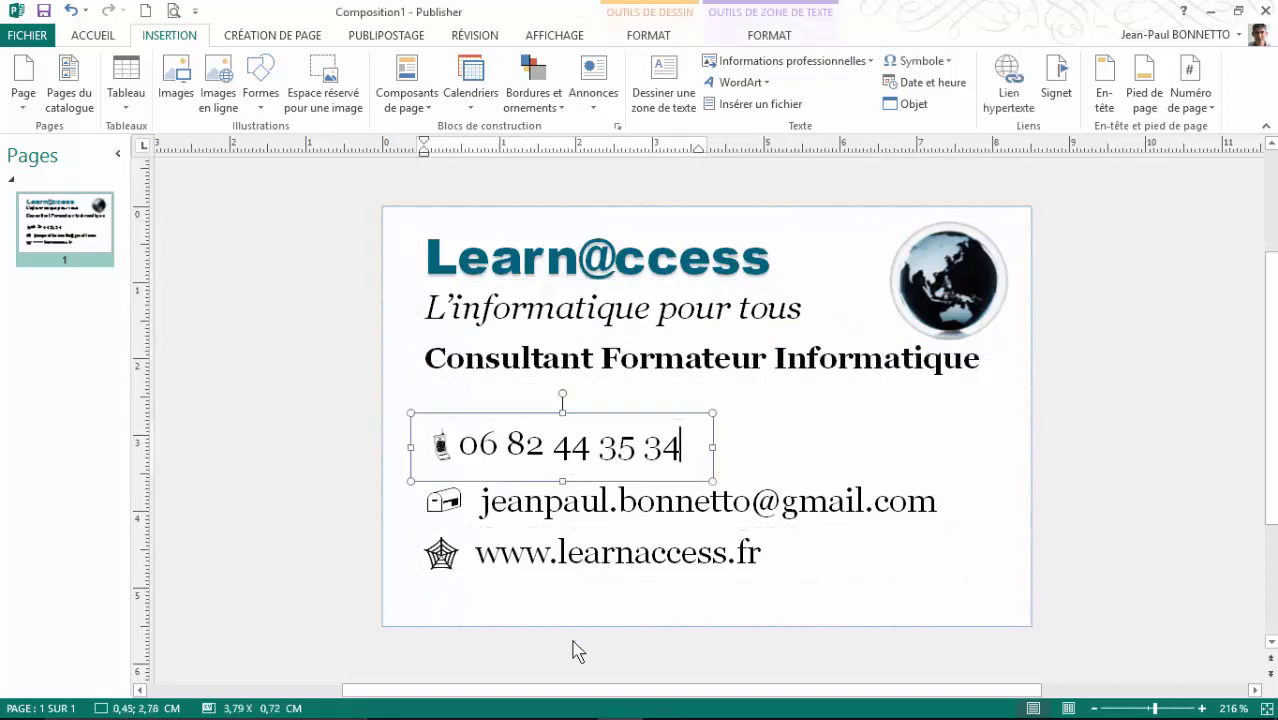
pyautogui.click(525, 583)
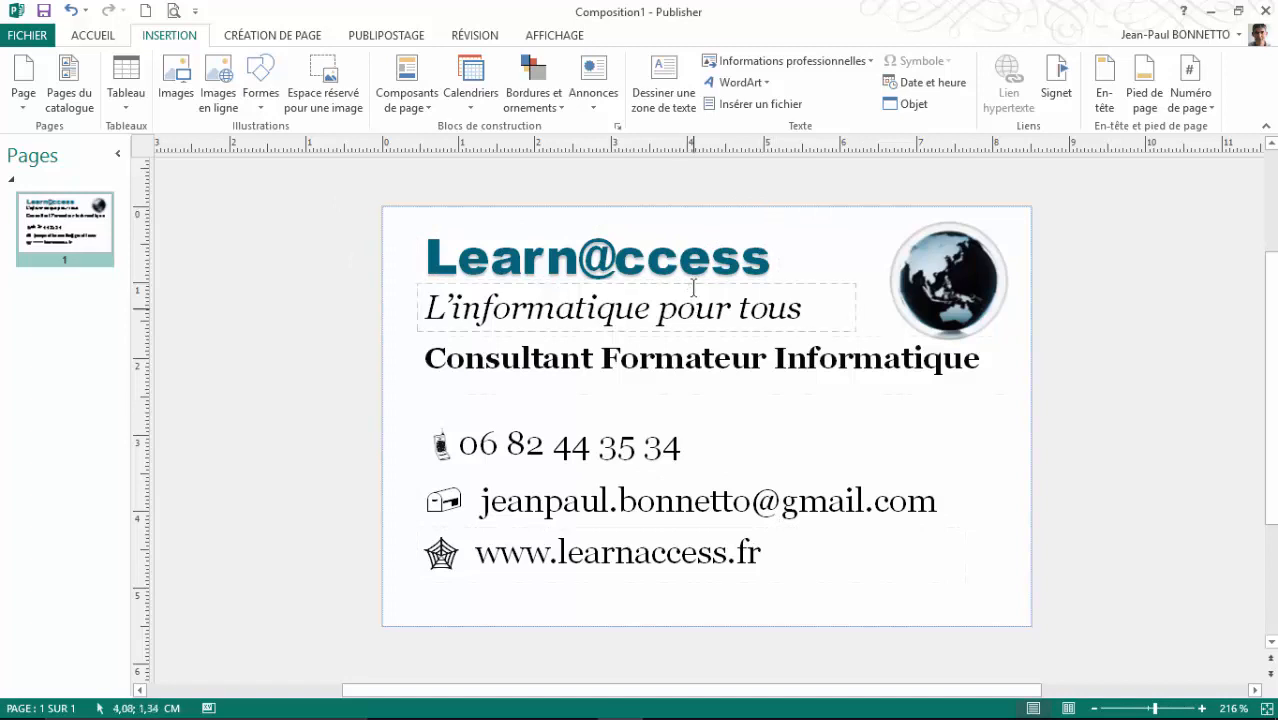
pyautogui.moveTo(978, 358); pyautogui.dragTo(424, 360)
pyautogui.click(682, 448)
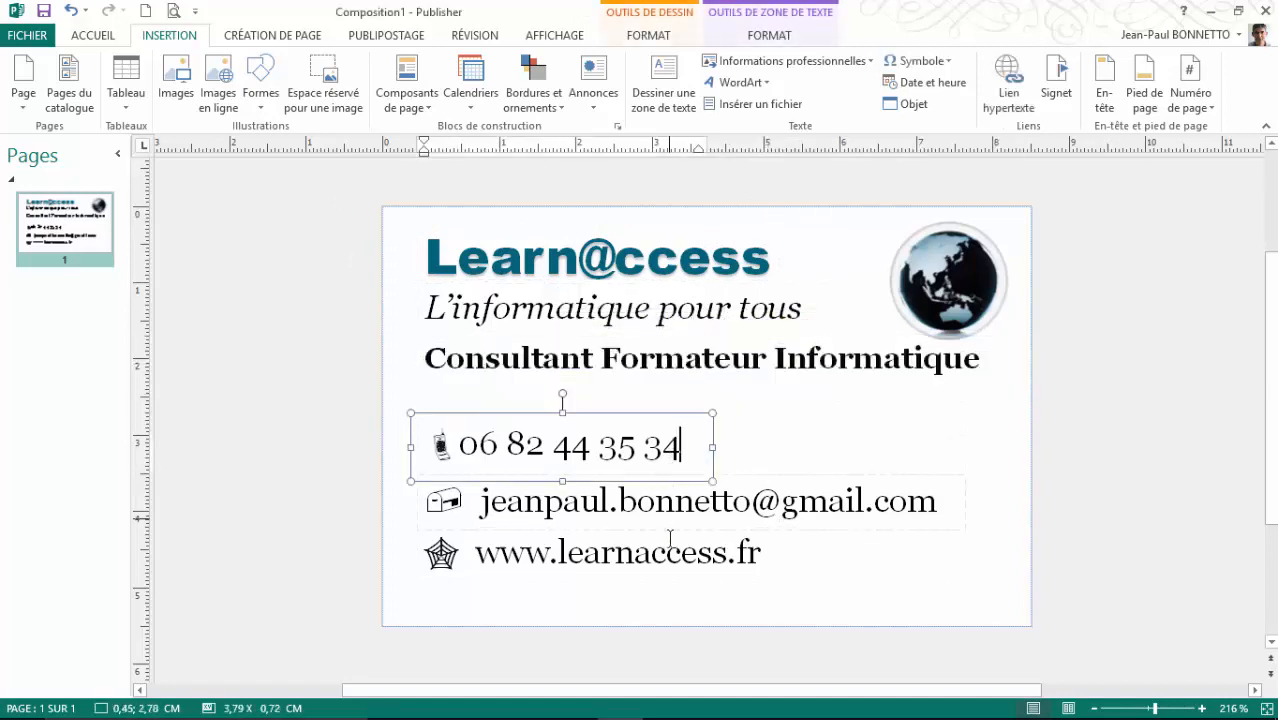
pyautogui.click(681, 446)
pyautogui.moveTo(681, 446); pyautogui.dragTo(458, 446)
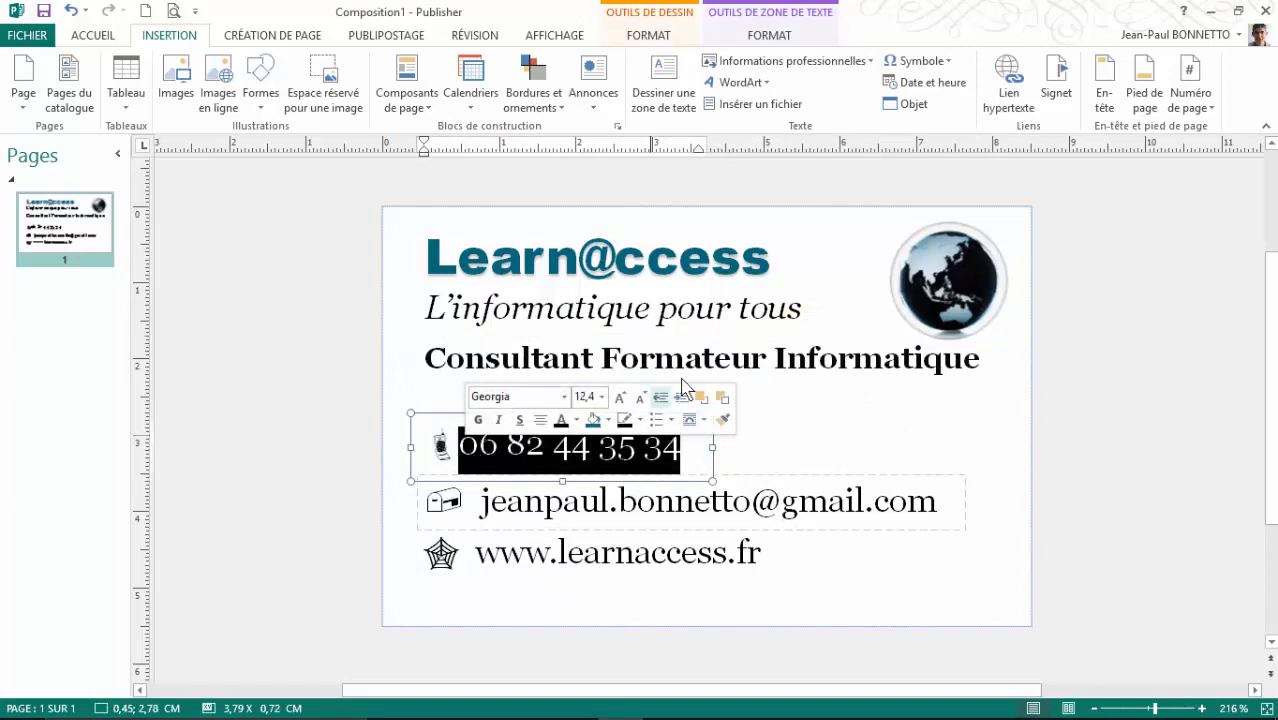
pyautogui.click(776, 35)
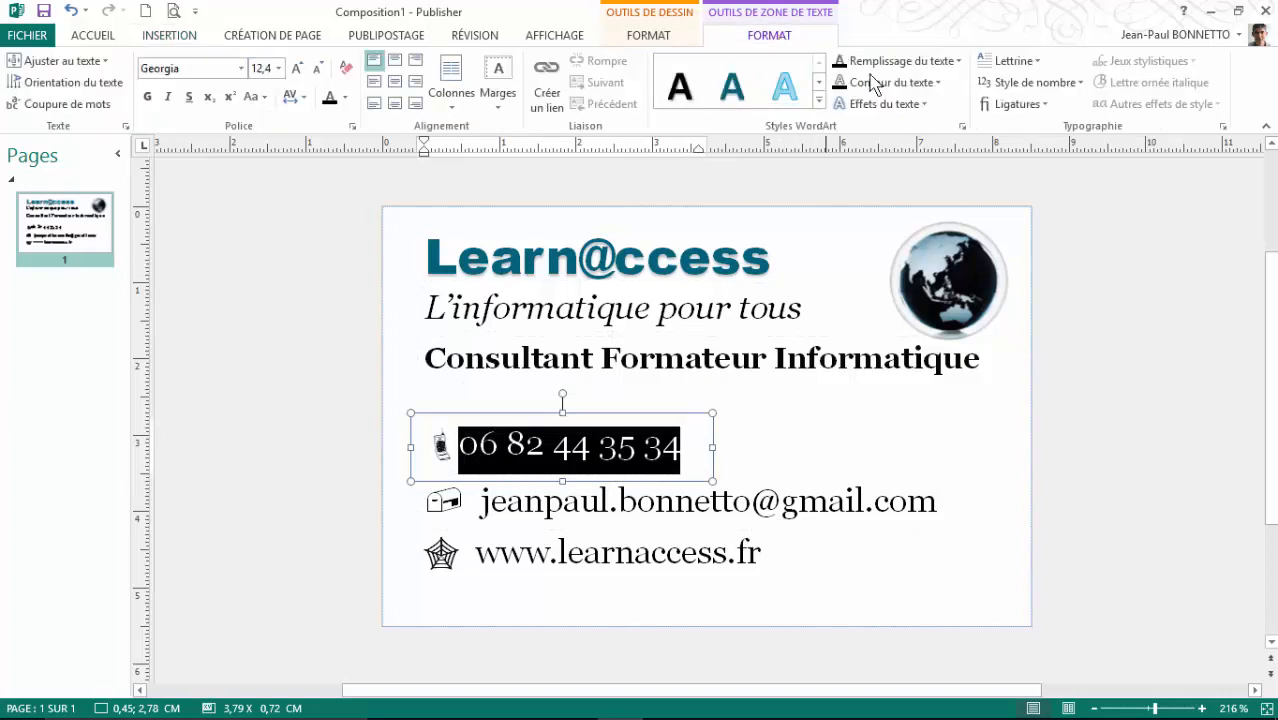
pyautogui.click(959, 62)
pyautogui.click(905, 332)
pyautogui.click(445, 260)
pyautogui.click(1030, 510)
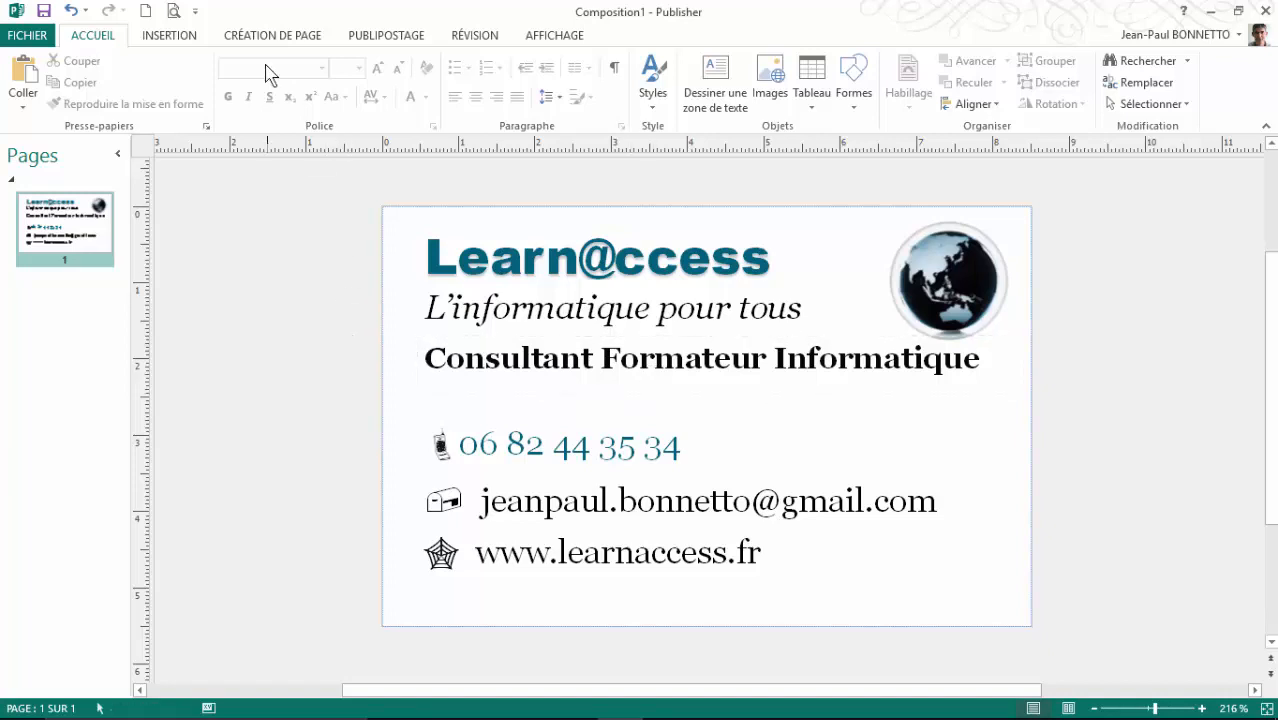
# Step: Apply the darker blue gradient from the Arrière-plan choices as the card's background
pyautogui.click(180, 38)
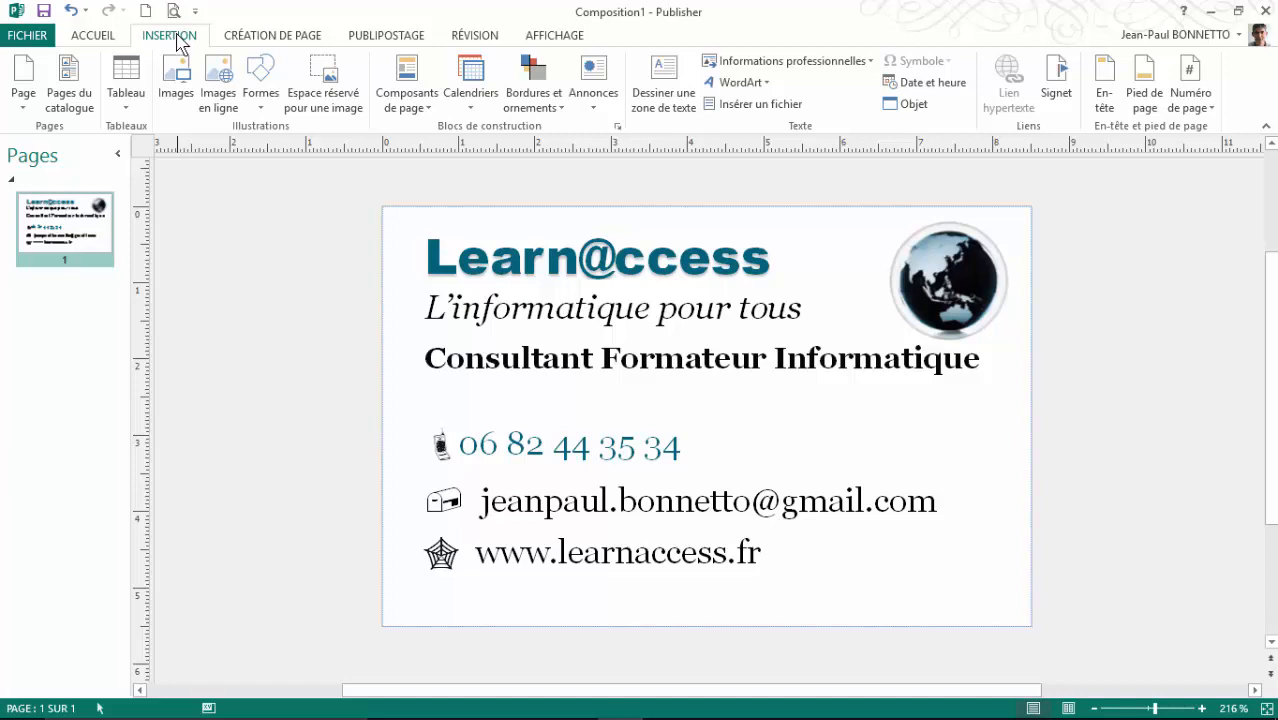
pyautogui.click(97, 40)
pyautogui.click(278, 40)
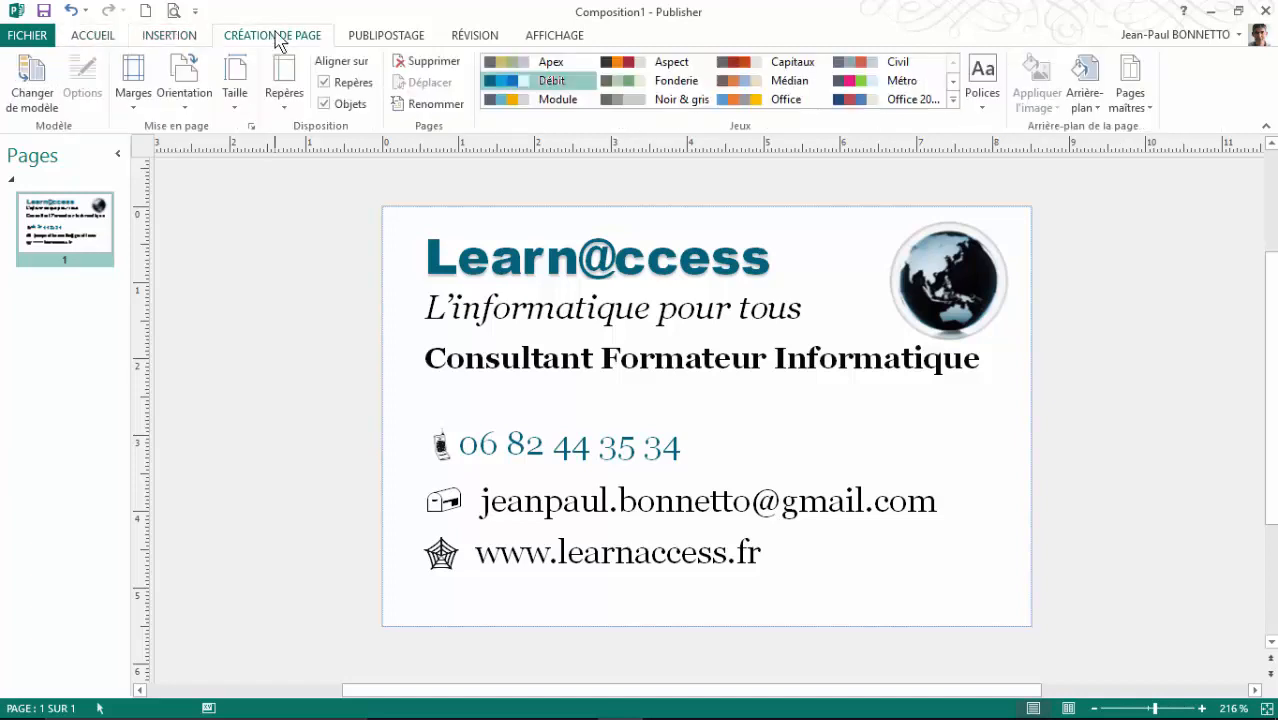
pyautogui.click(1097, 112)
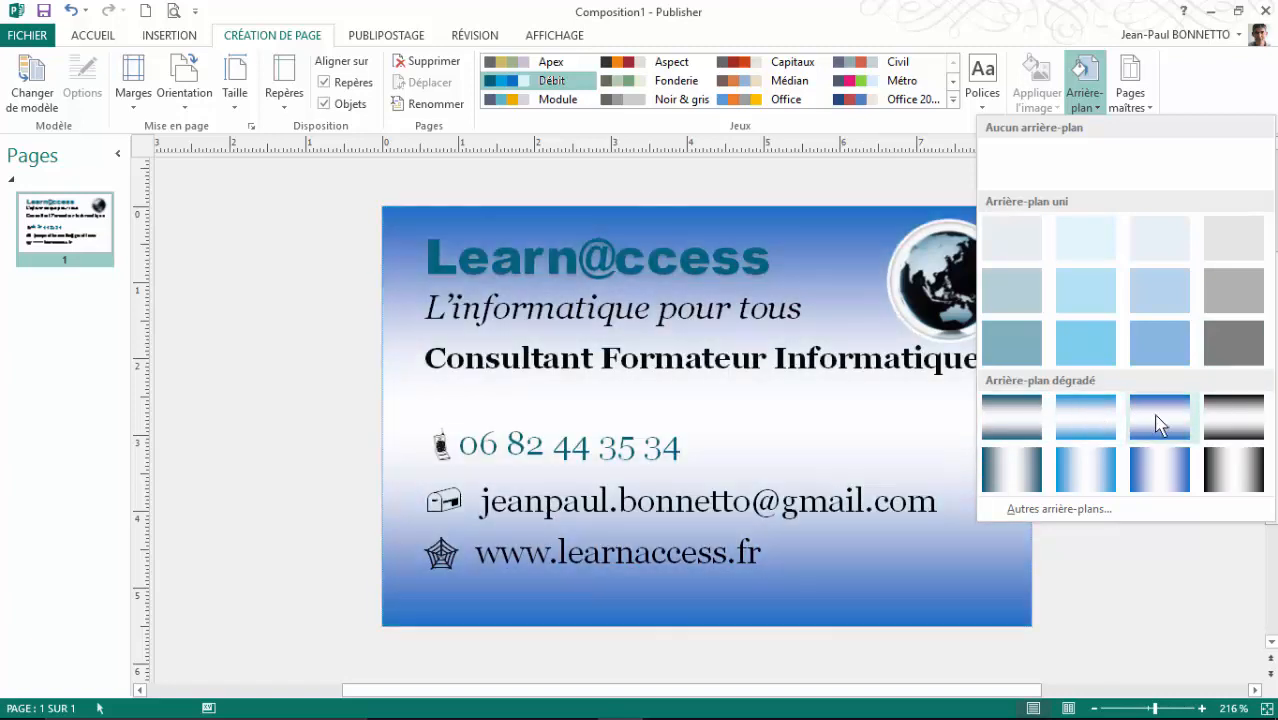
pyautogui.click(1158, 420)
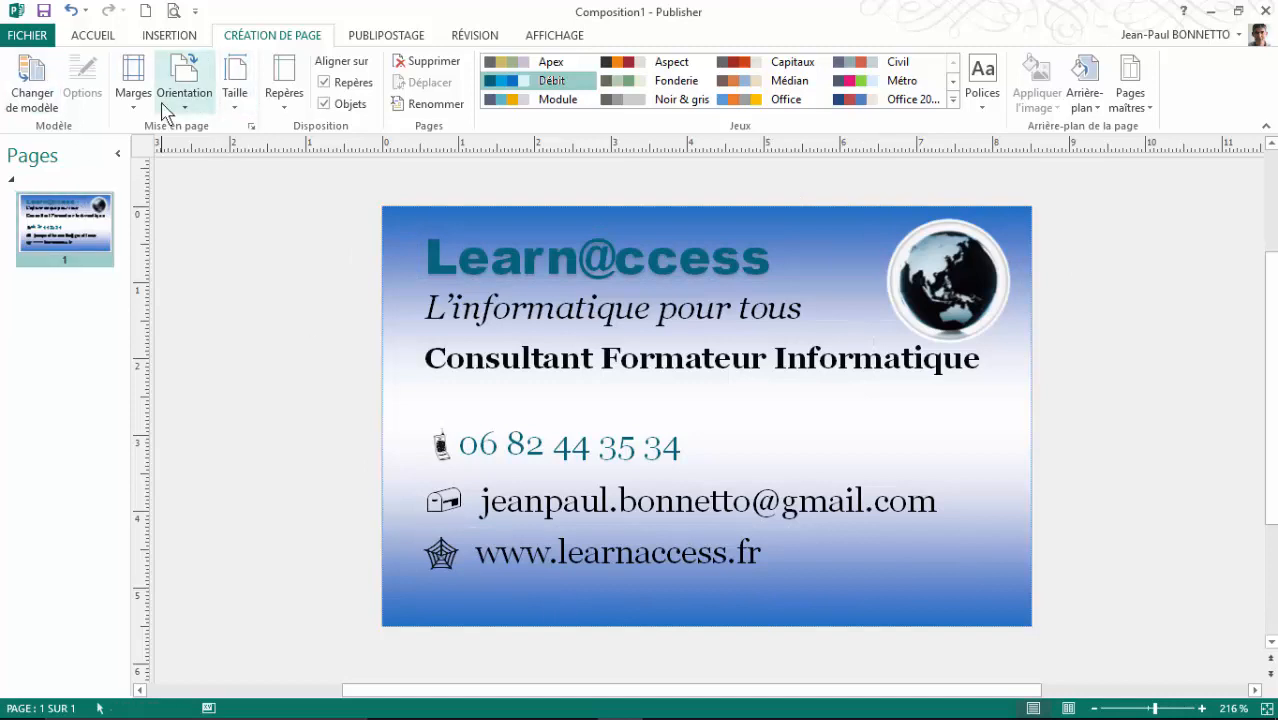
# Step: Draw a rectangle covering the whole card and set it to Aucun remplissage
pyautogui.click(169, 36)
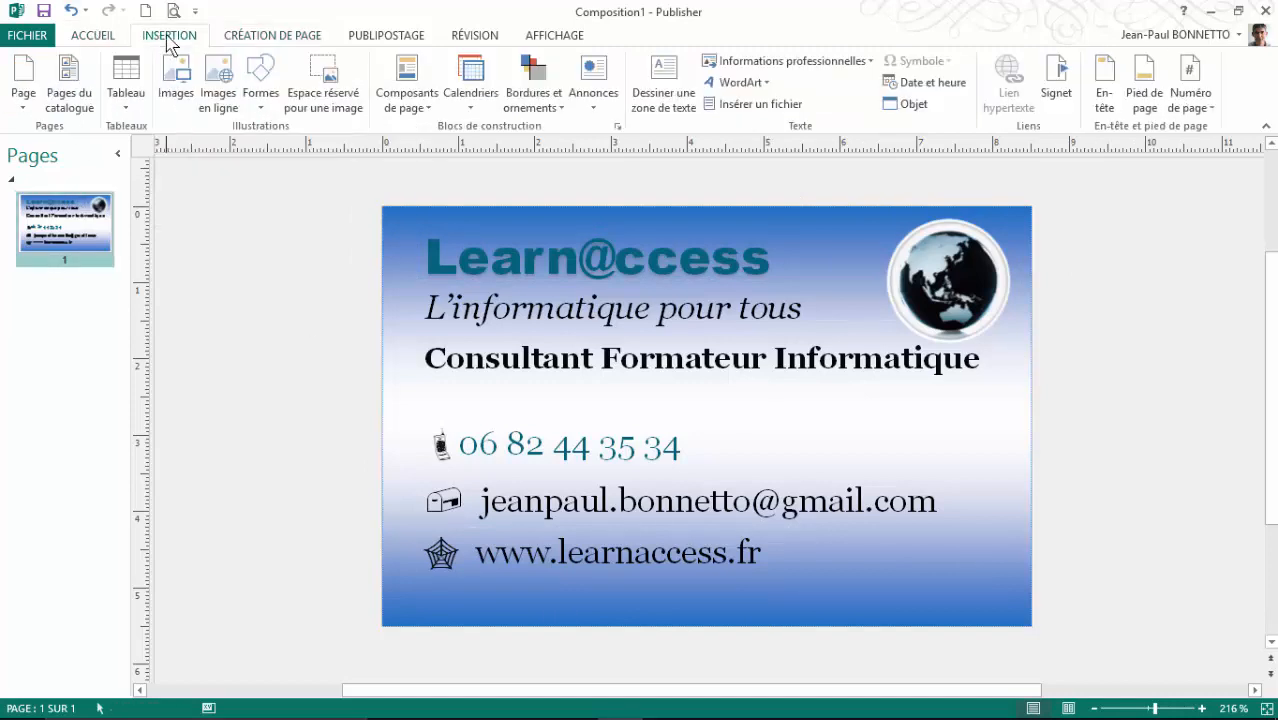
pyautogui.click(258, 105)
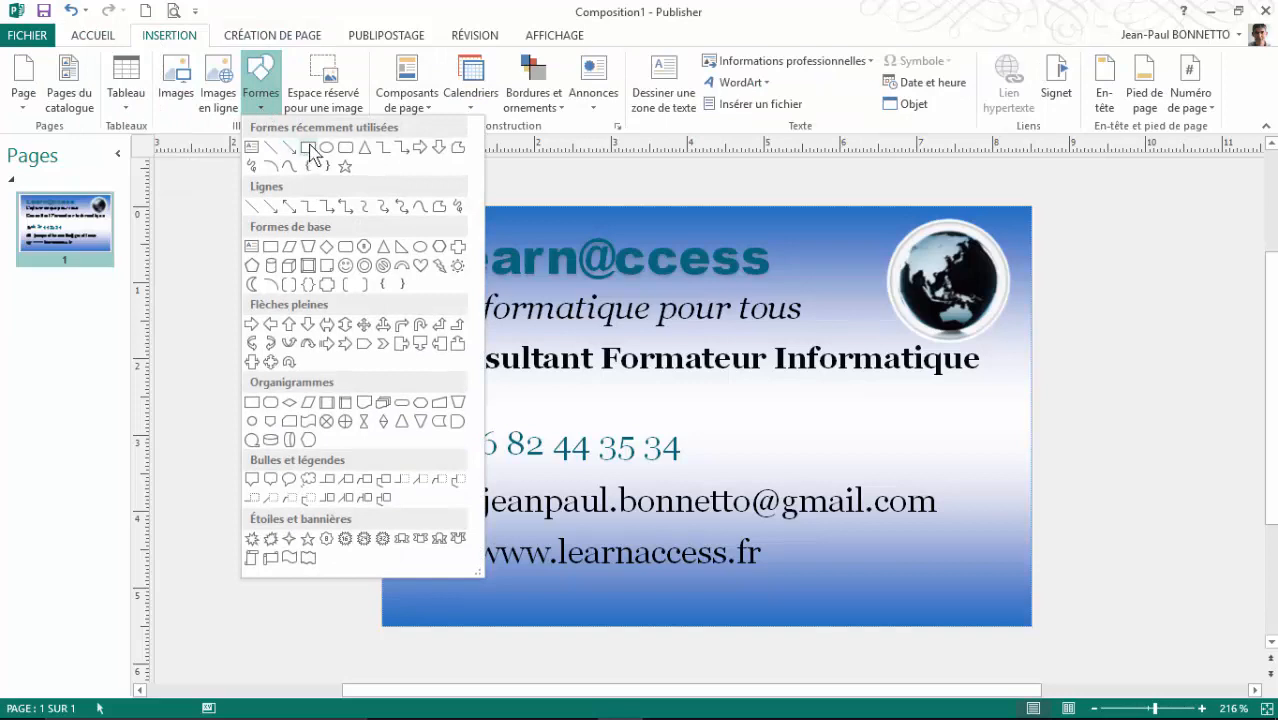
pyautogui.click(311, 152)
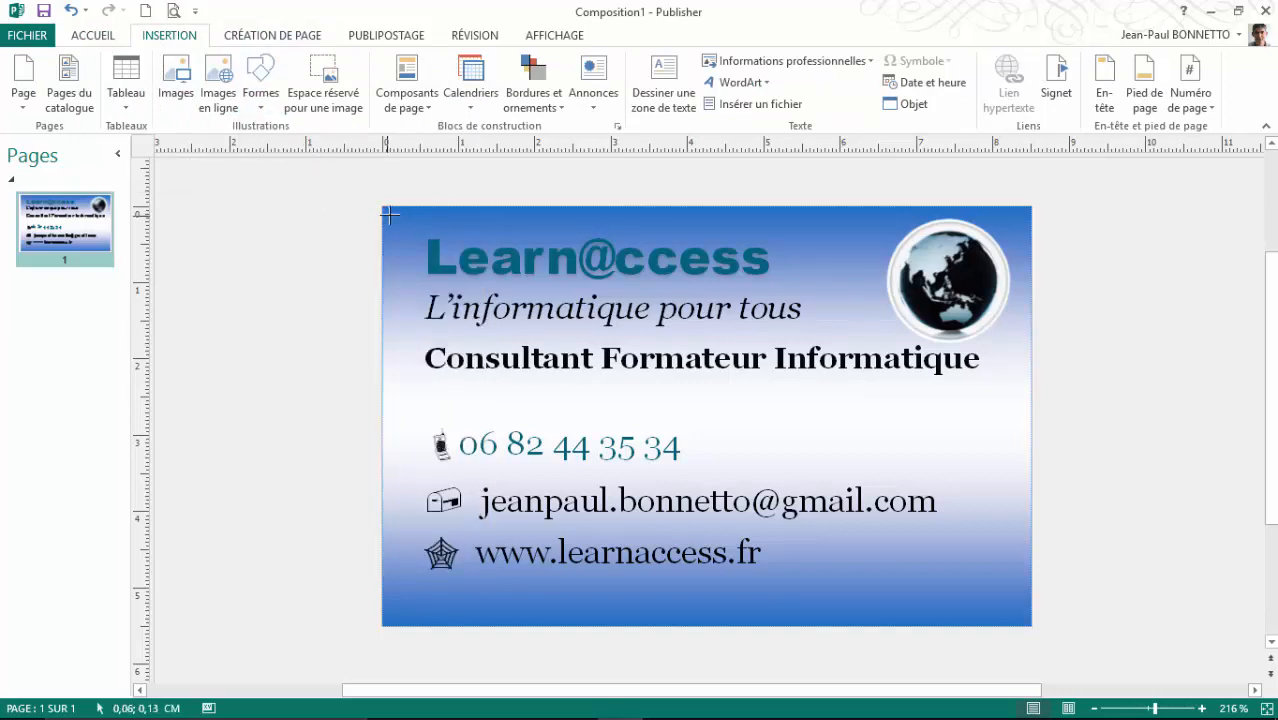
pyautogui.moveTo(390, 212); pyautogui.dragTo(1026, 618)
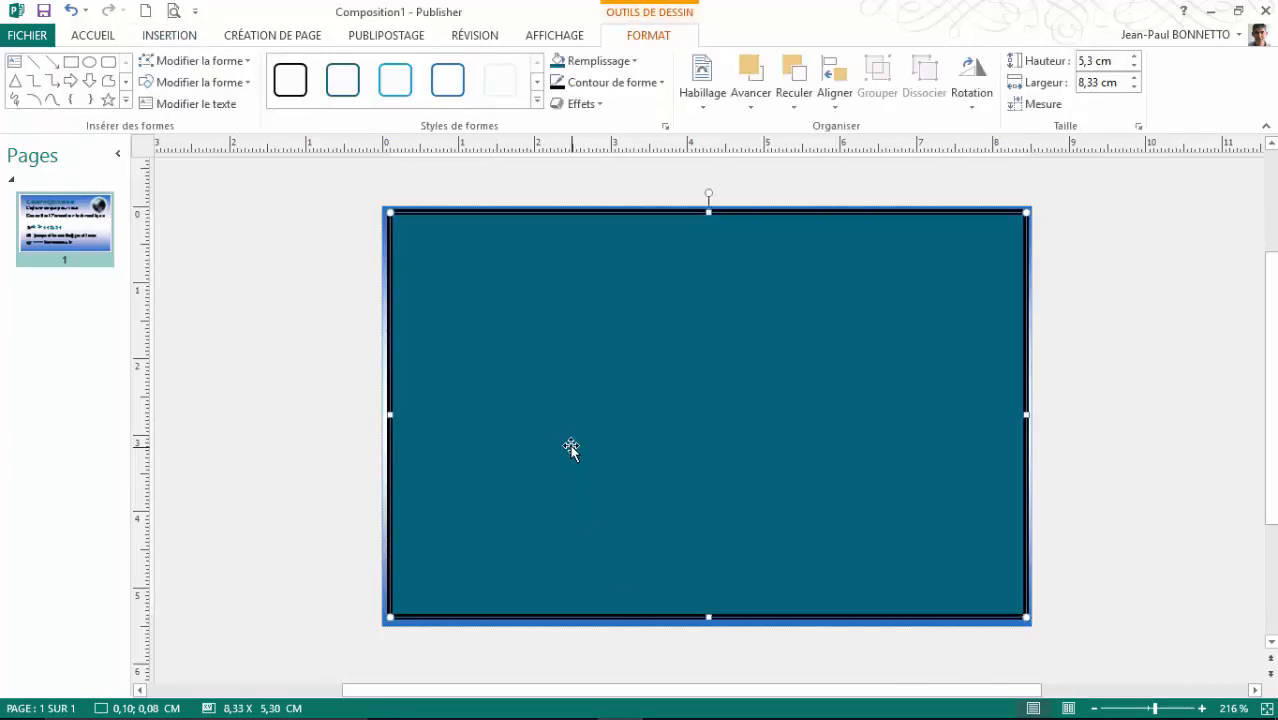
pyautogui.click(634, 63)
pyautogui.click(605, 264)
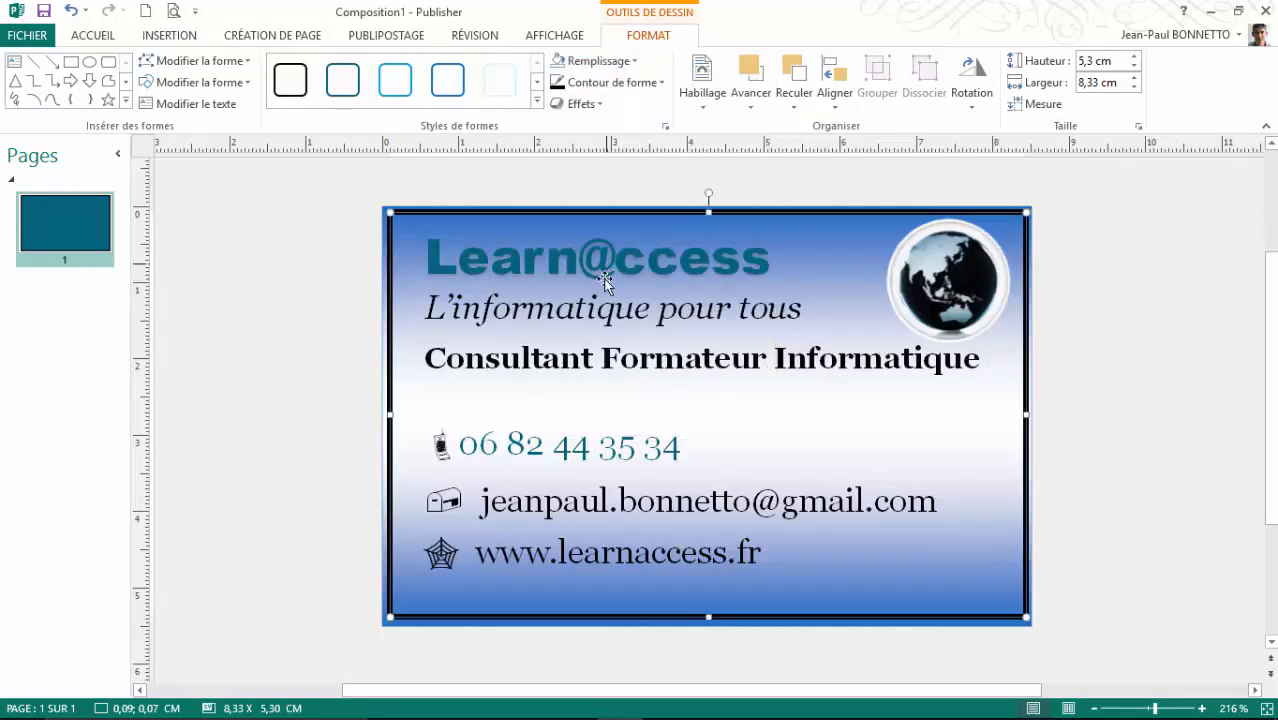
# Step: Give the rectangle's outline the card's teal, sampled with Exemple de couleur de ligne
pyautogui.click(537, 101)
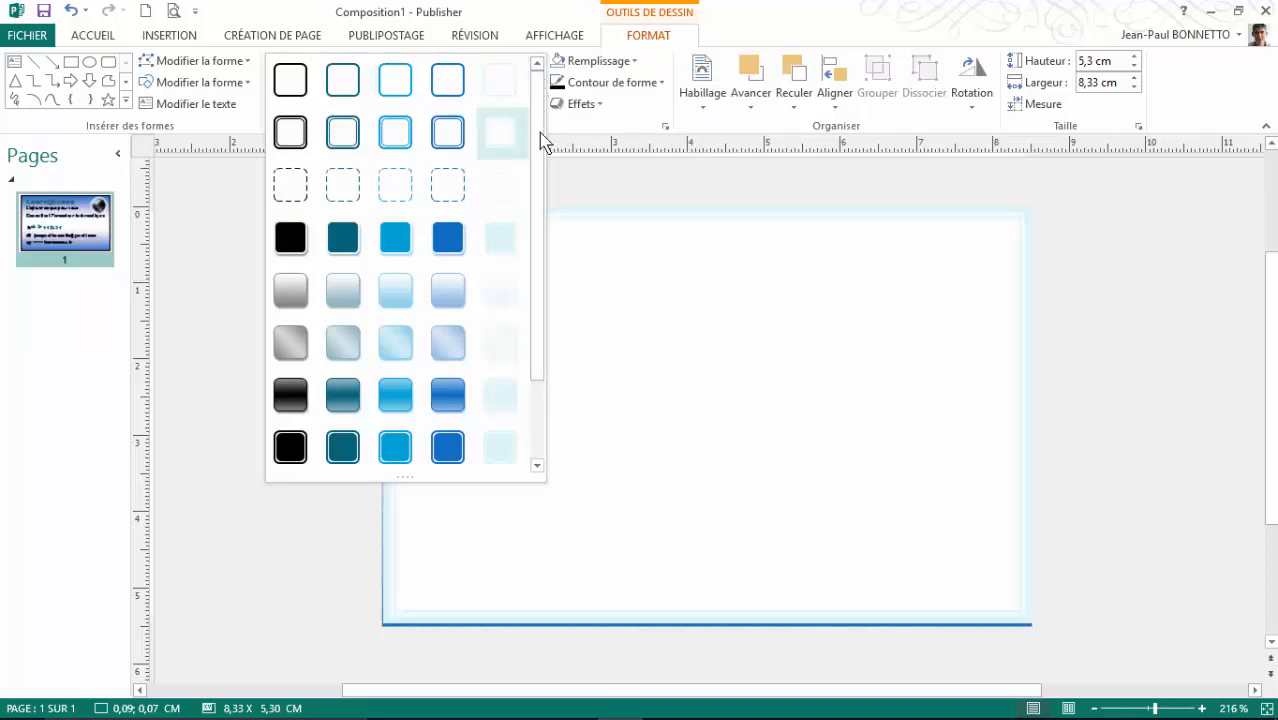
pyautogui.click(661, 85)
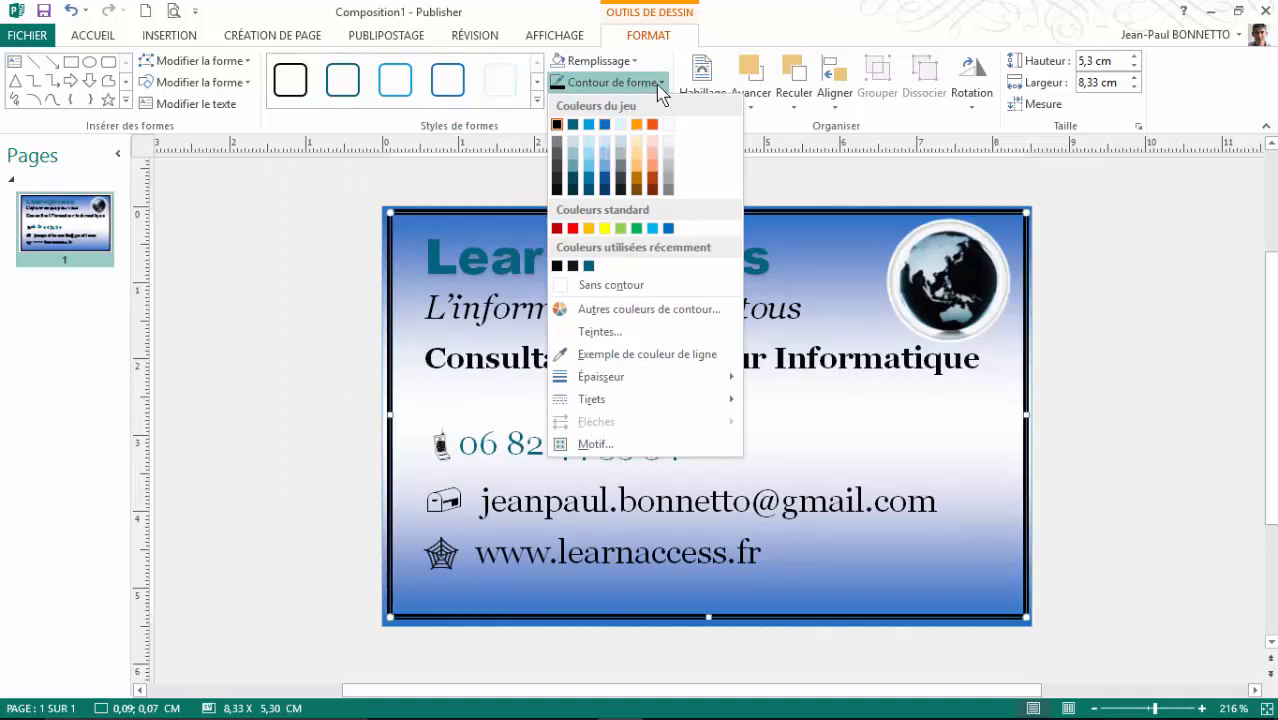
pyautogui.click(630, 354)
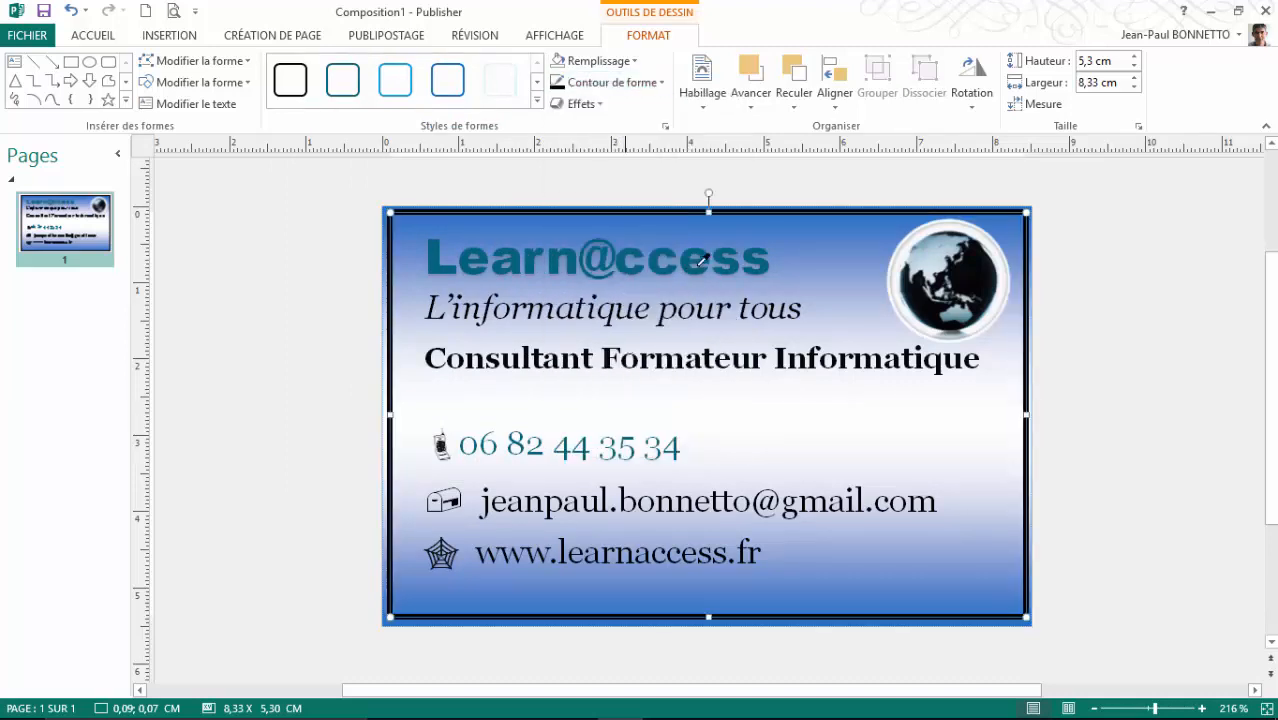
pyautogui.click(625, 235)
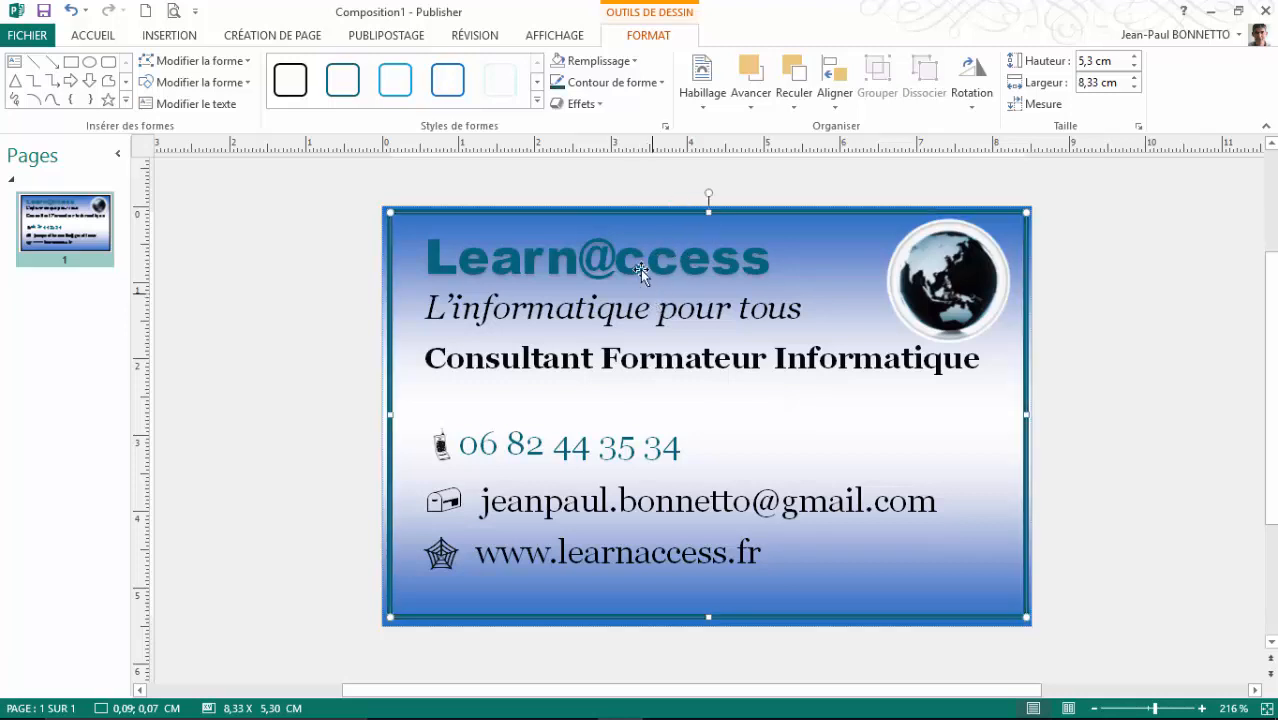
pyautogui.click(363, 305)
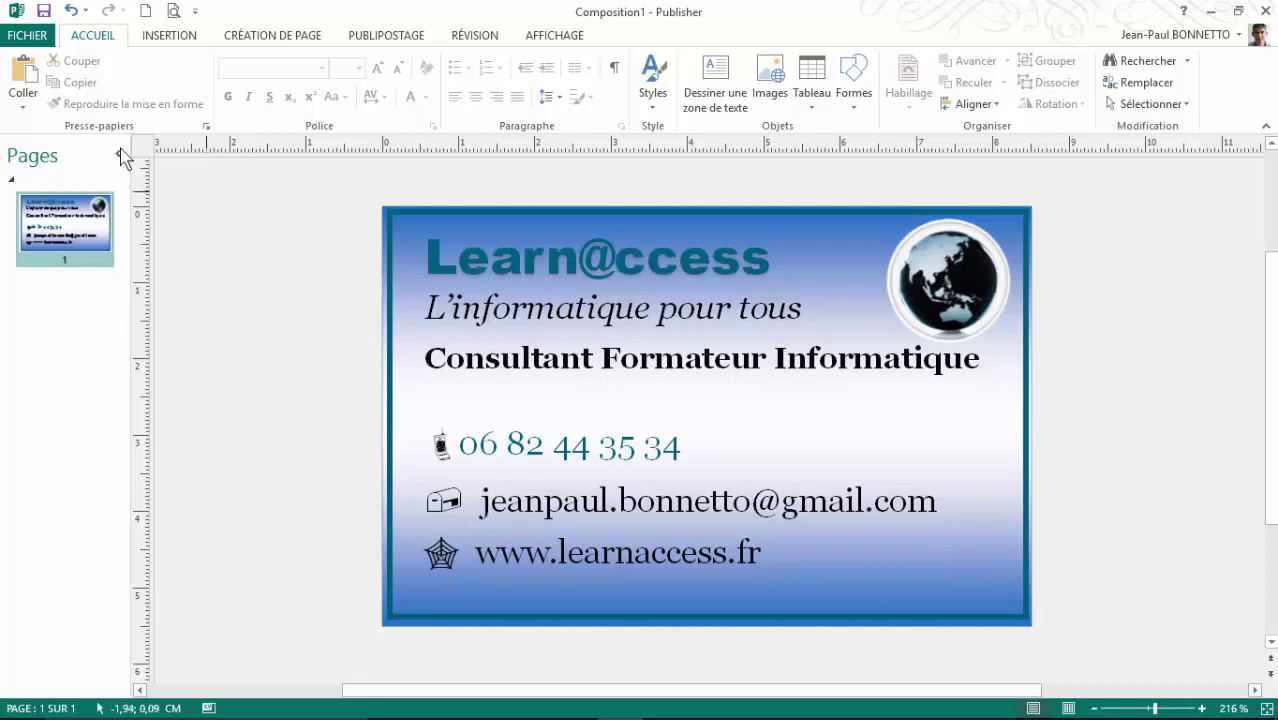
pyautogui.click(174, 12)
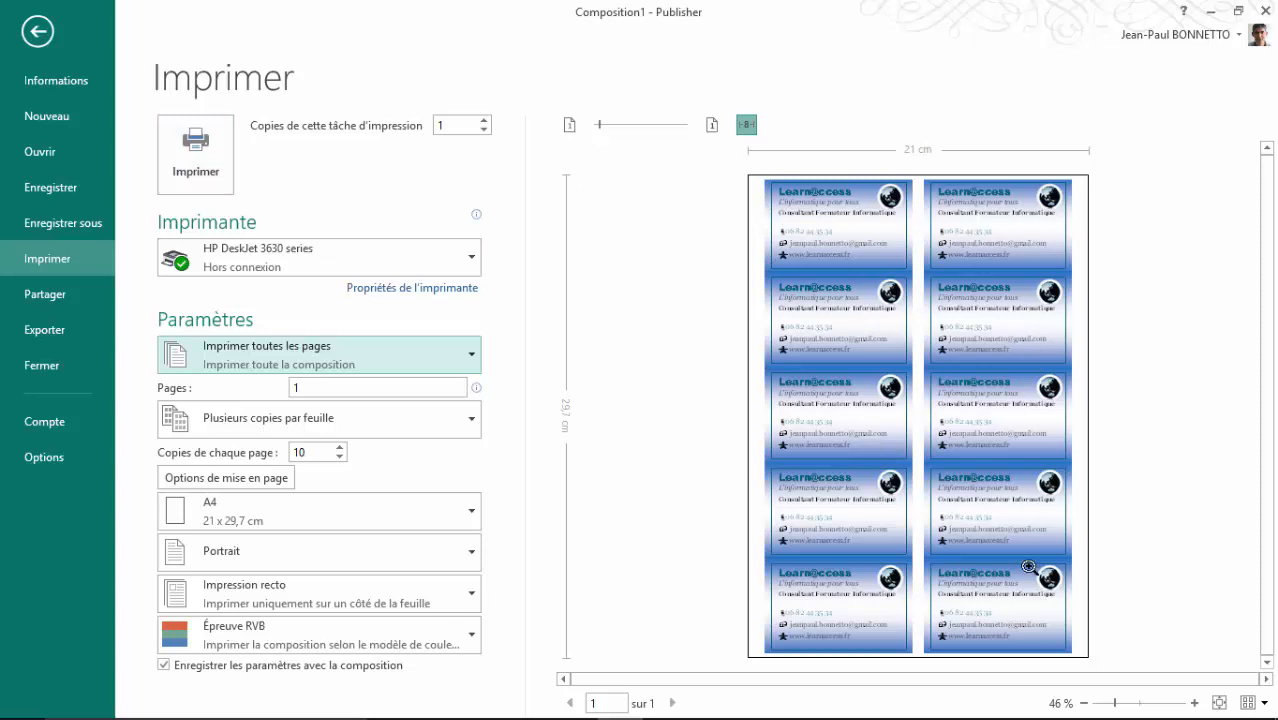
pyautogui.click(38, 32)
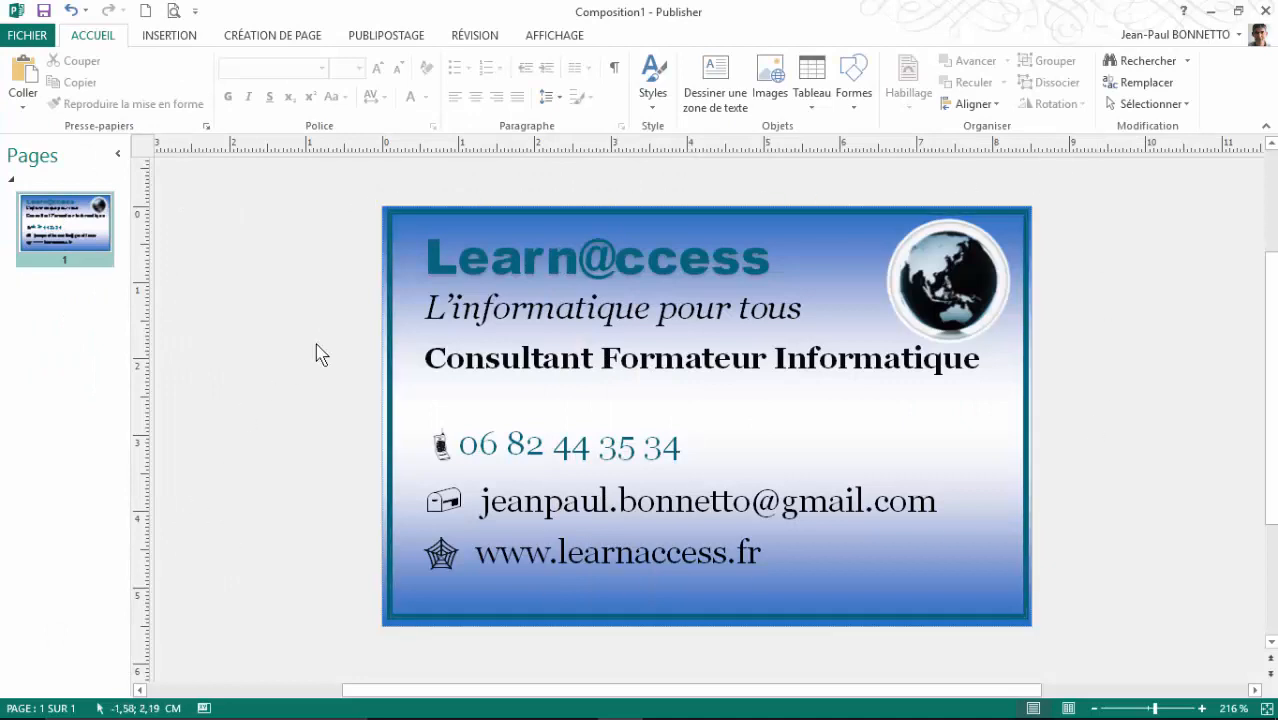
# Step: Launch the Snipping Tool from the taskbar
pyautogui.moveTo(1271, 285)
pyautogui.mouseDown()
pyautogui.moveTo(1272, 347)
pyautogui.moveTo(1271, 292)
pyautogui.mouseUp()
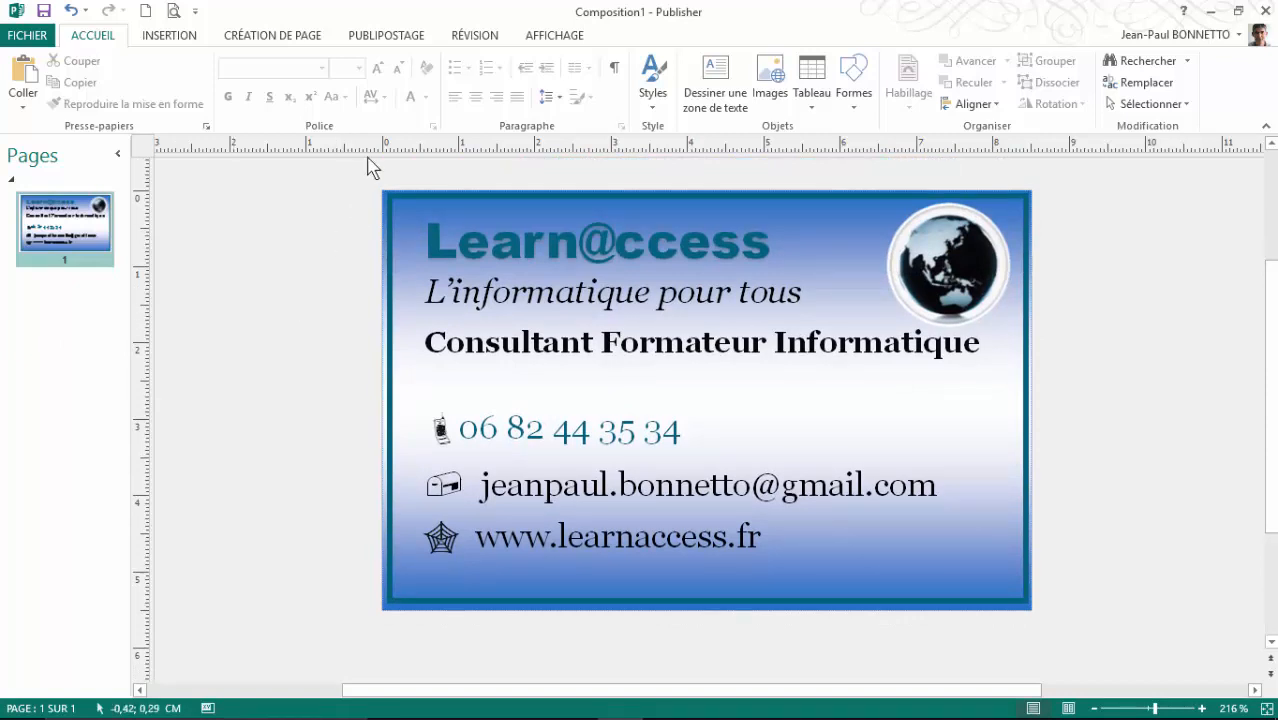
pyautogui.click(172, 40)
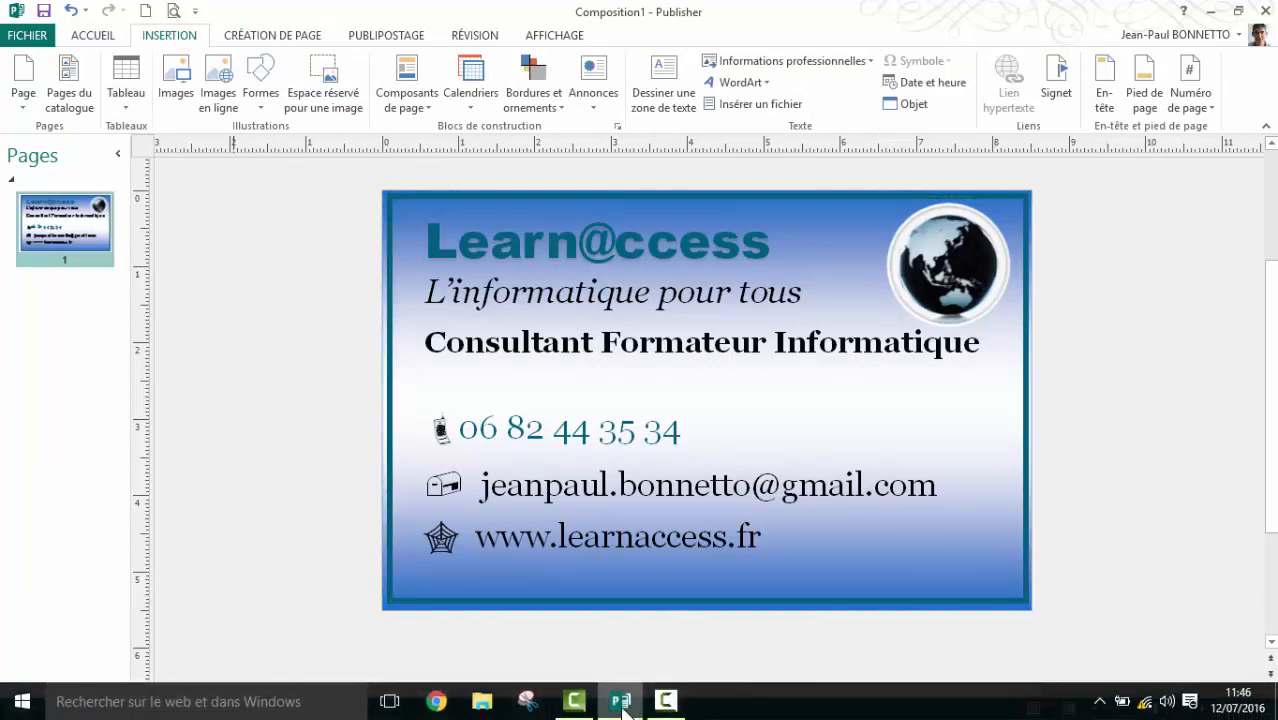
pyautogui.moveTo(622, 706)
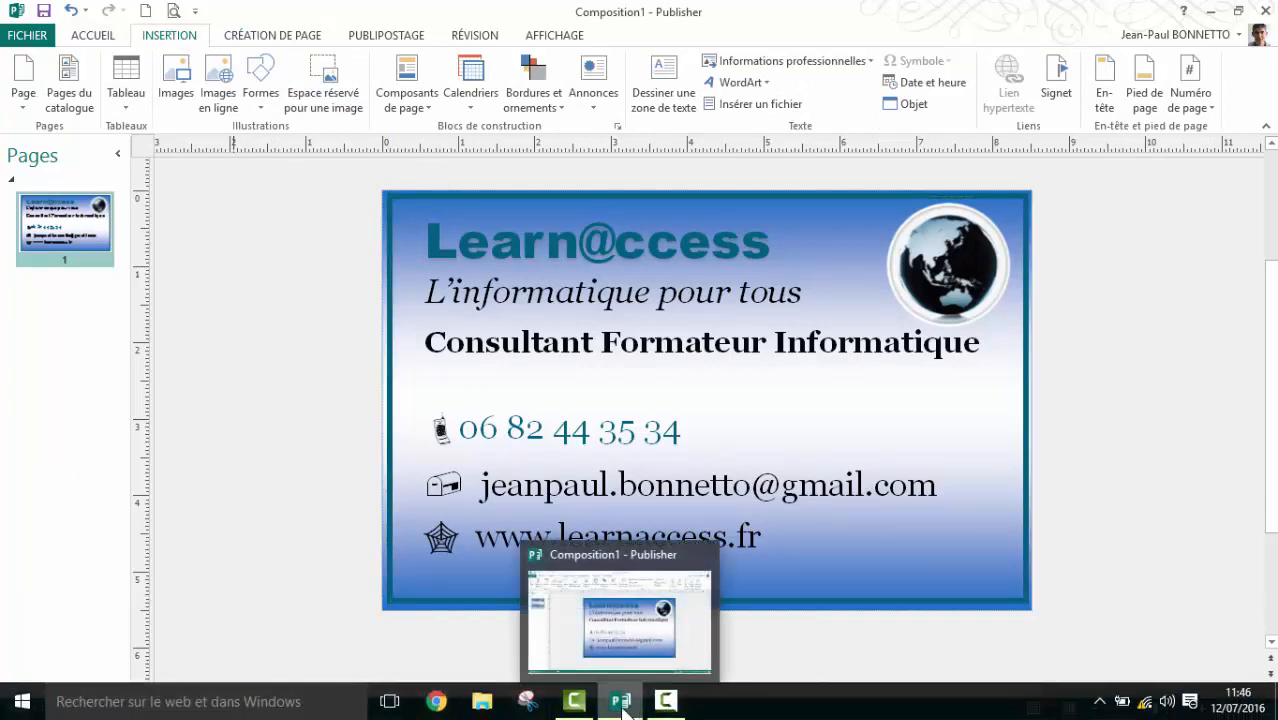
pyautogui.click(526, 700)
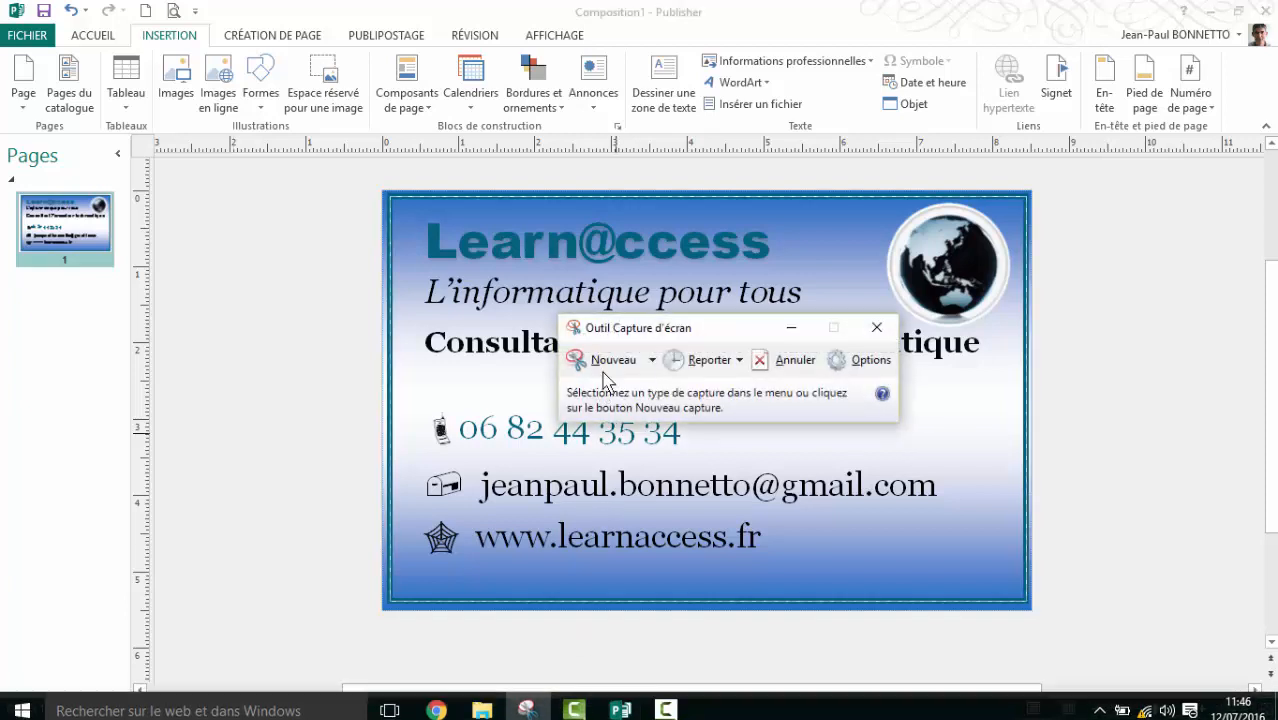
# Step: Snip a rectangle around the card, then close Snipping Tool choosing Non to saving
pyautogui.click(602, 360)
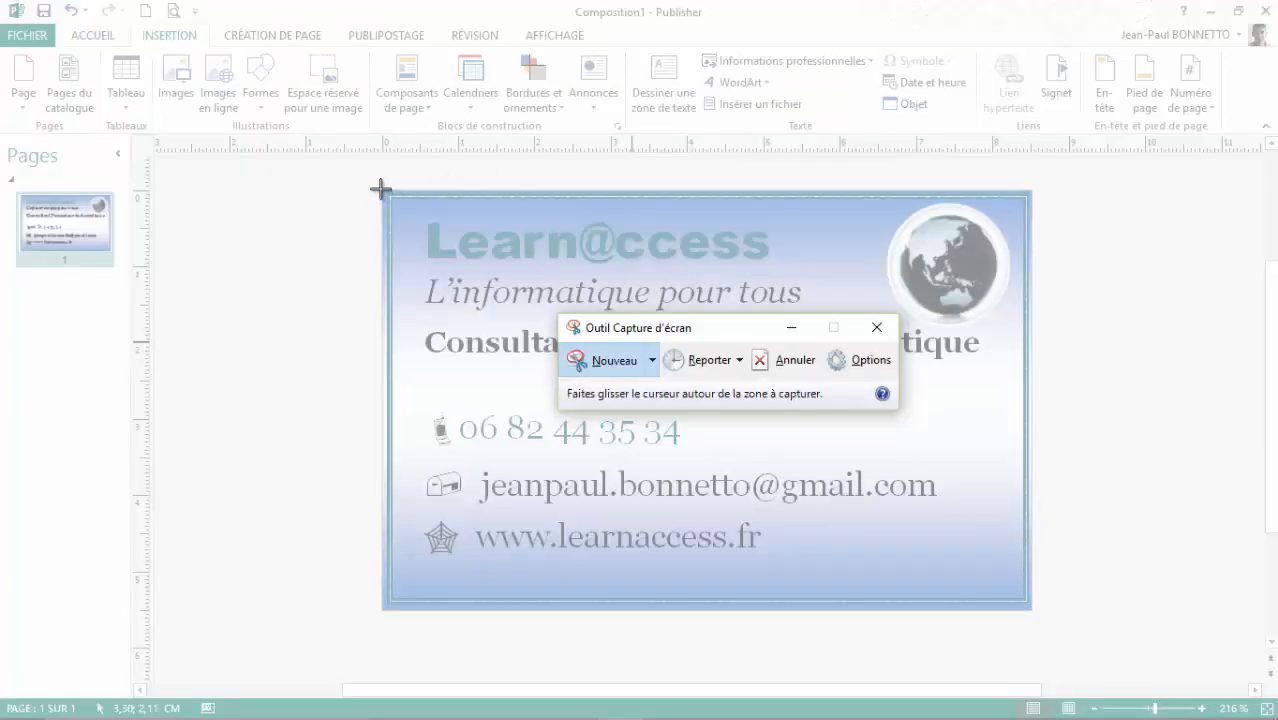
pyautogui.moveTo(380, 190); pyautogui.dragTo(1031, 608)
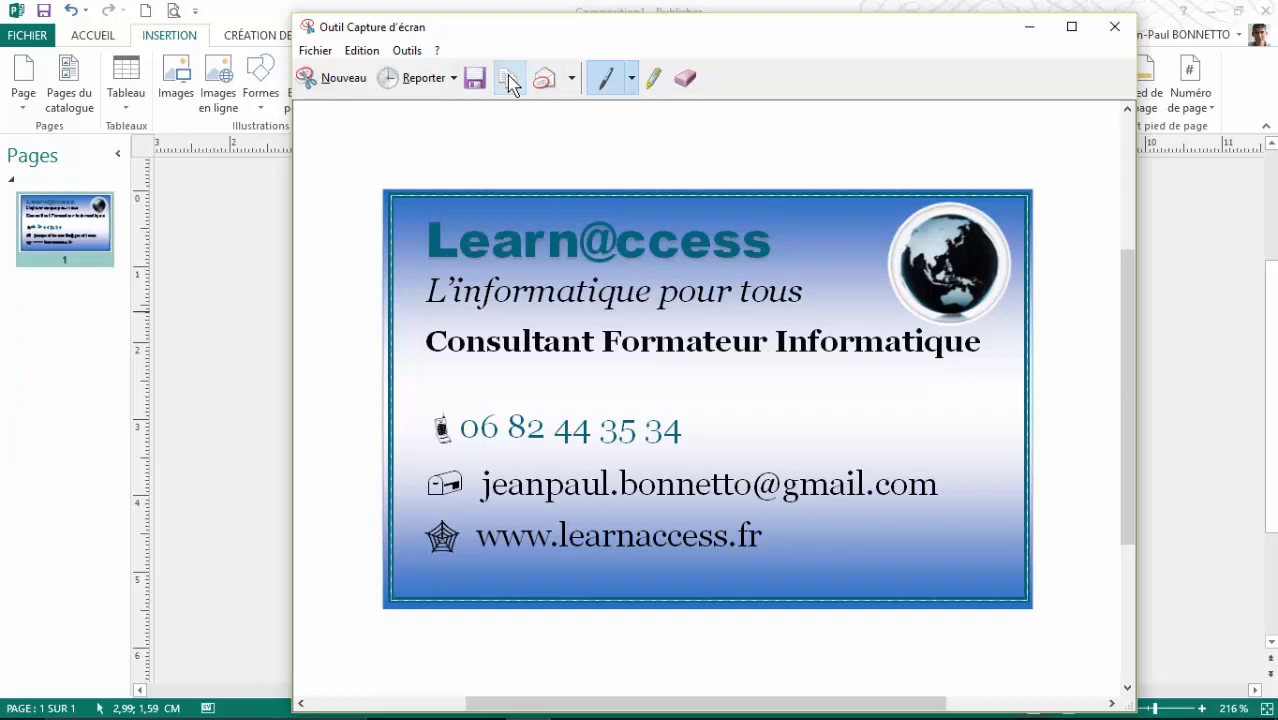
pyautogui.click(1113, 24)
pyautogui.click(804, 394)
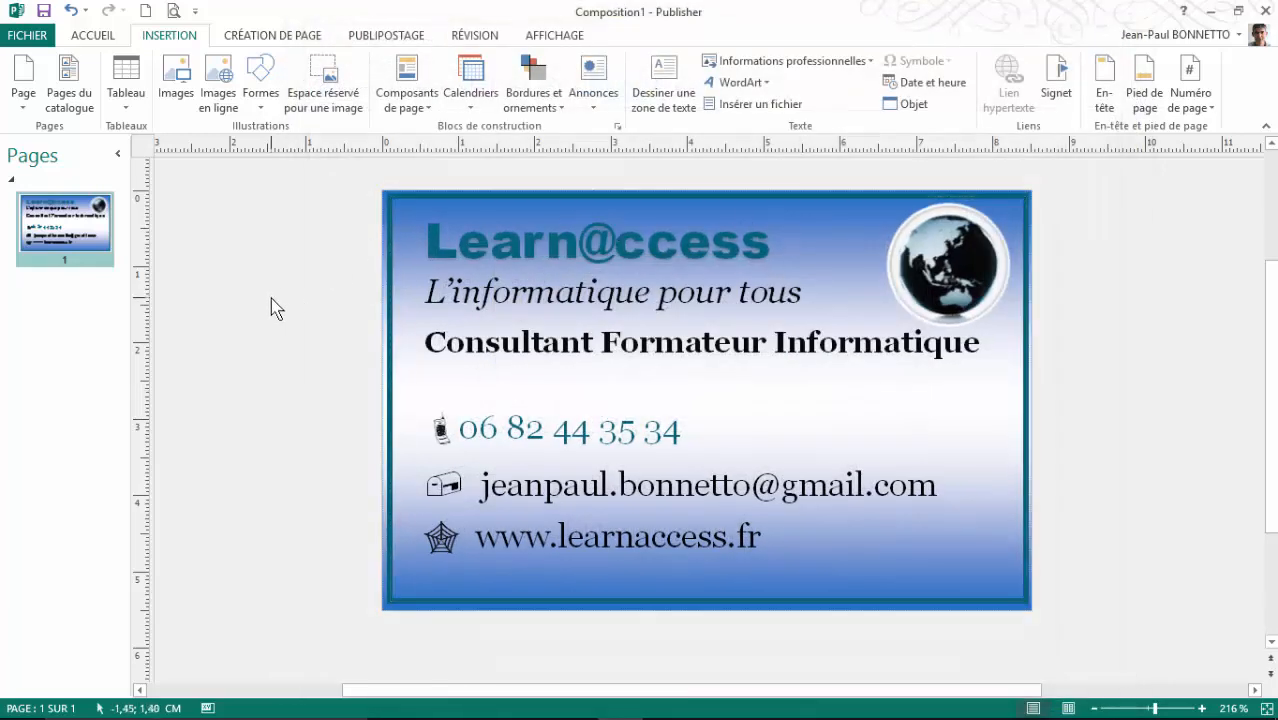
# Step: Paste the captured card image into the publication with Ctrl+V
pyautogui.hotkey('ctrl', 'v')
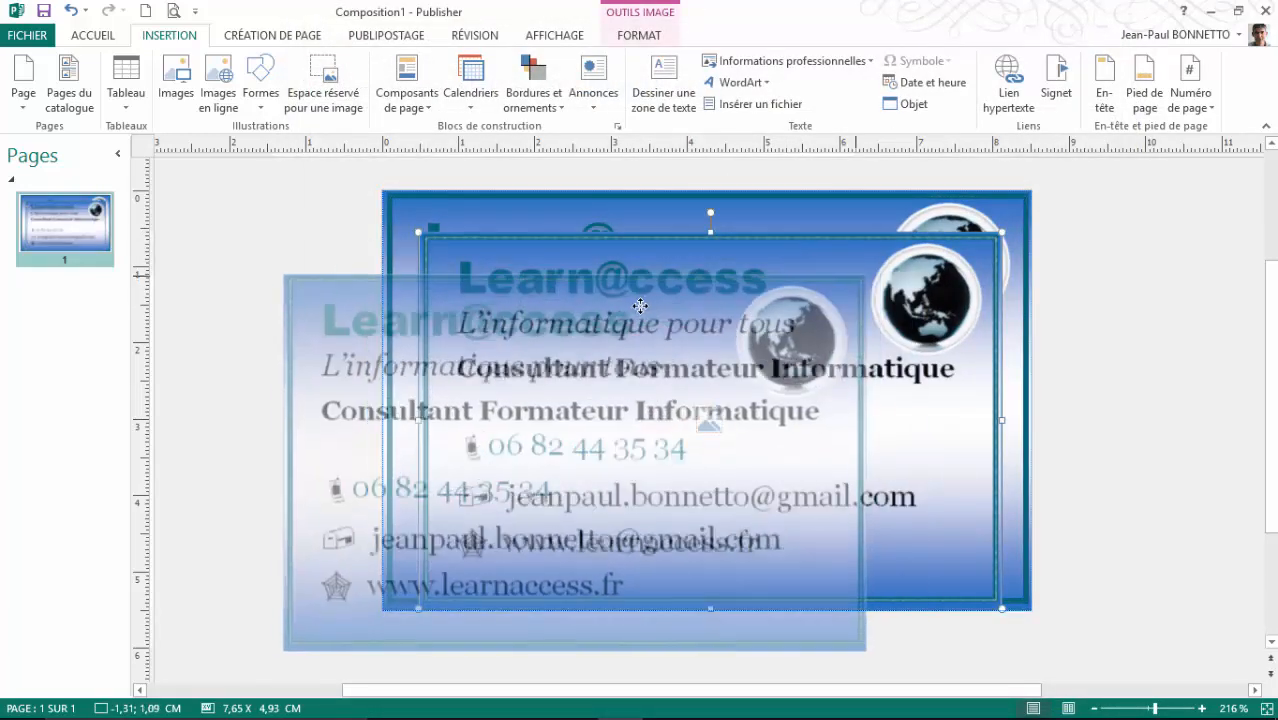